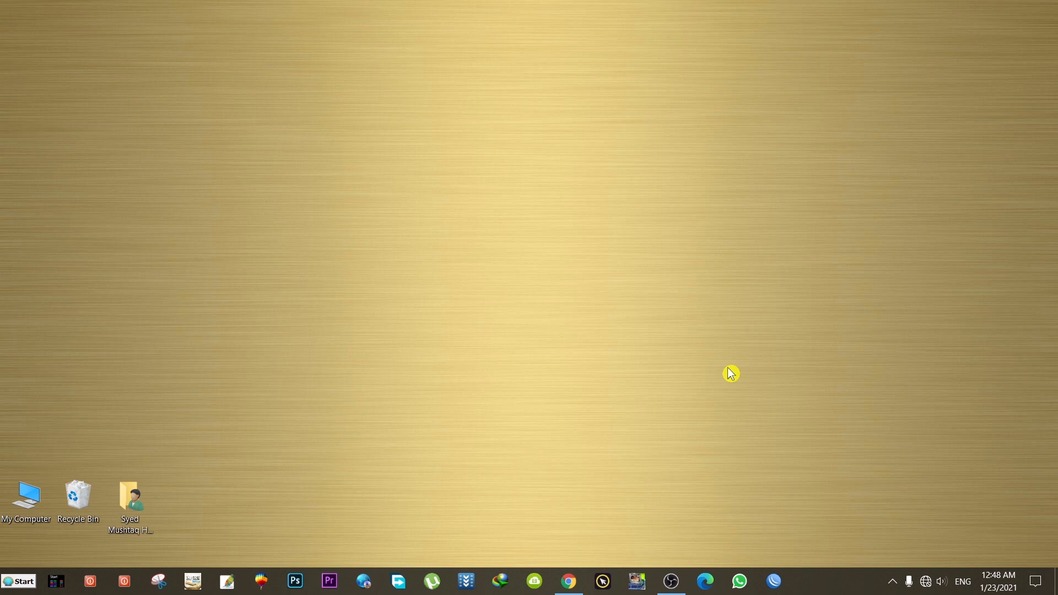
Step: Open the Ethernet adapter's Properties from the network adapter list
click(930, 583)
click(886, 495)
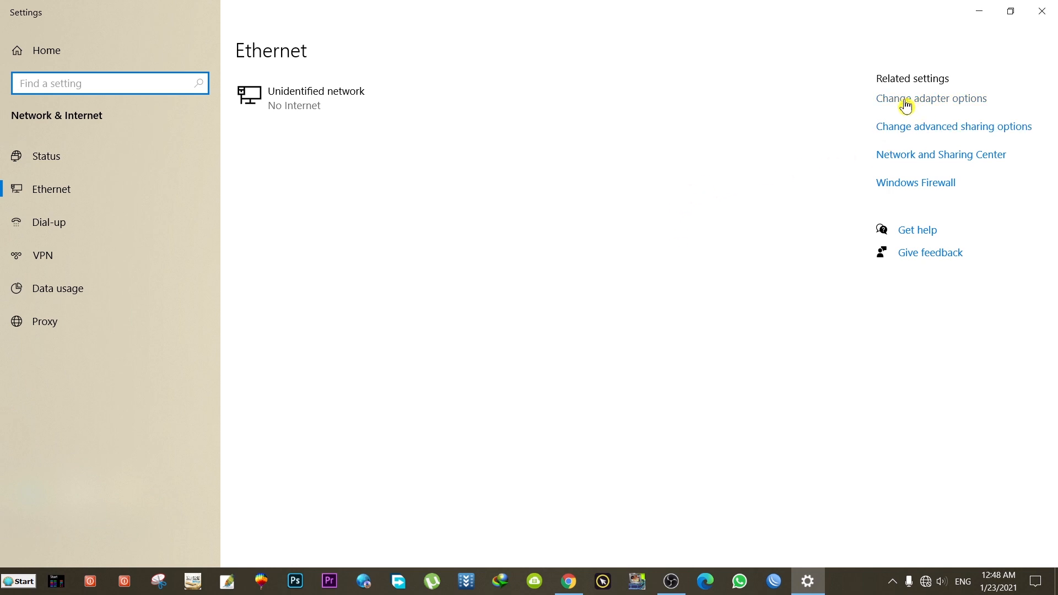
click(924, 103)
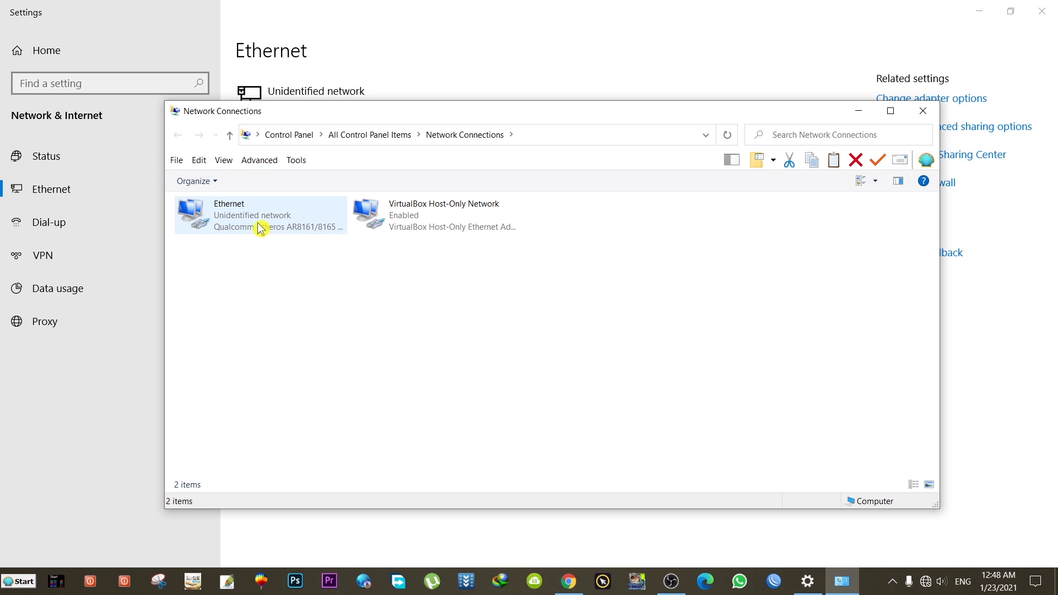
click(258, 226)
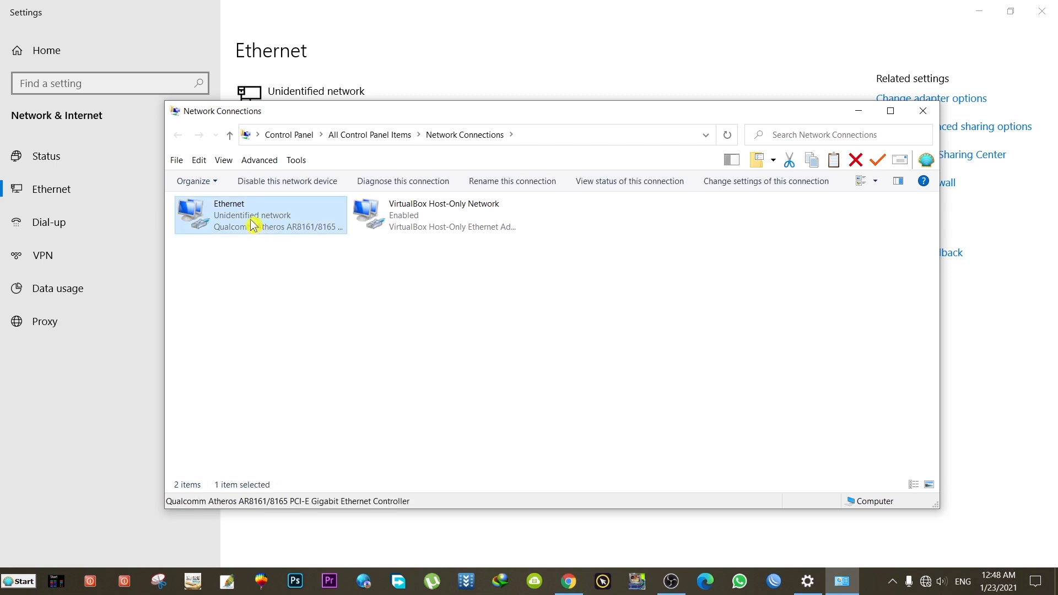
right_click(253, 223)
click(289, 356)
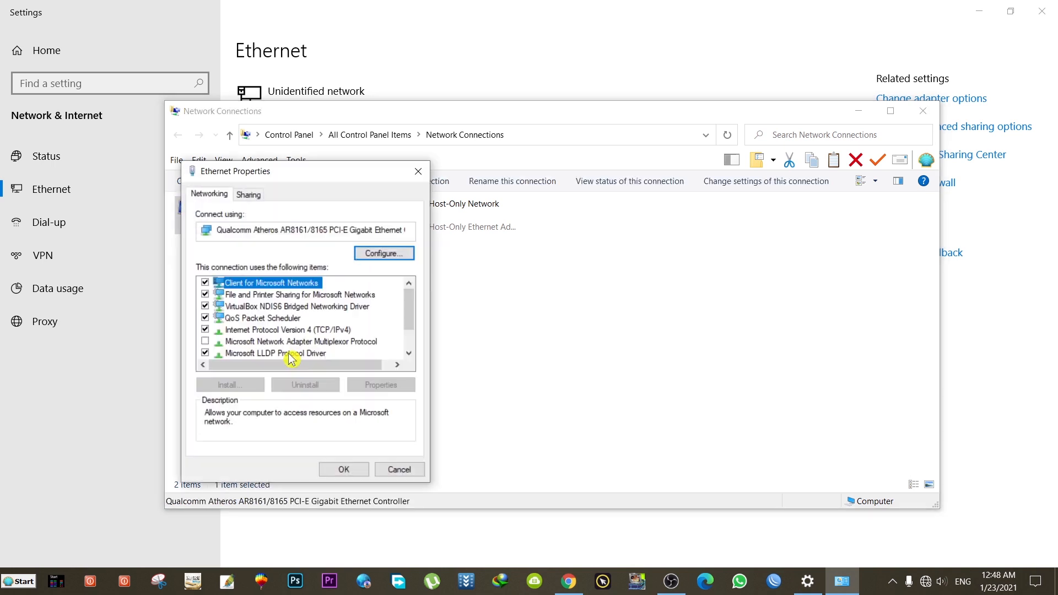
Step: Open the IPv4 properties and switch to a manually assigned IP address
click(330, 335)
double_click(330, 335)
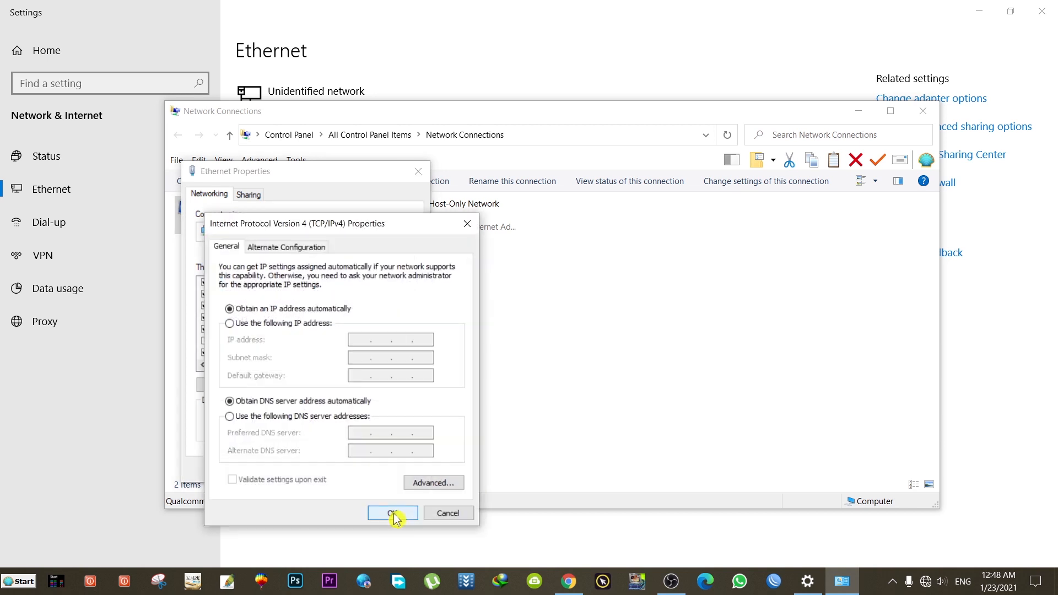
drag(396, 227, 519, 105)
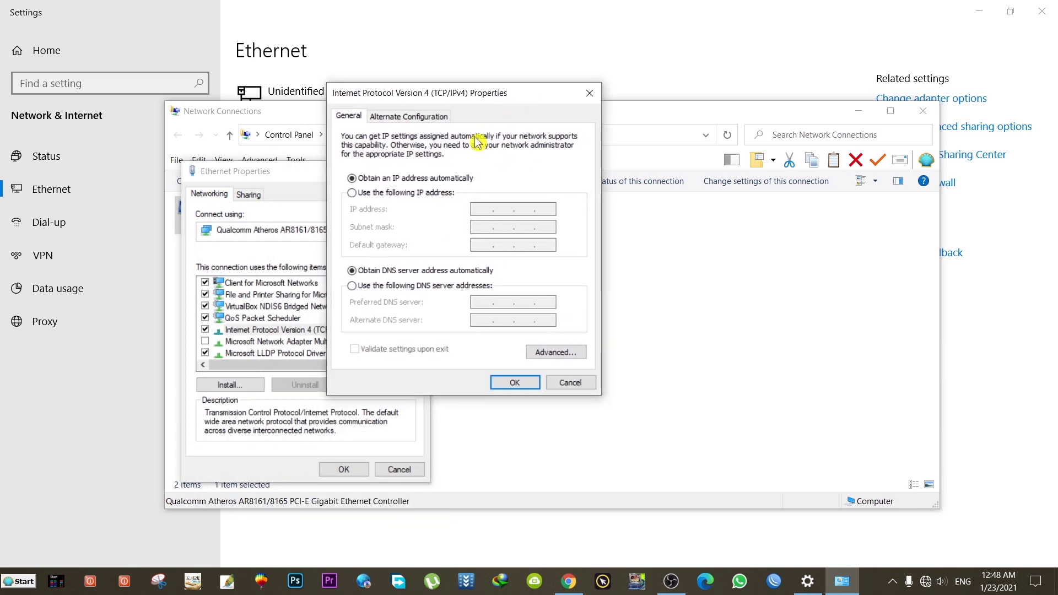
click(353, 194)
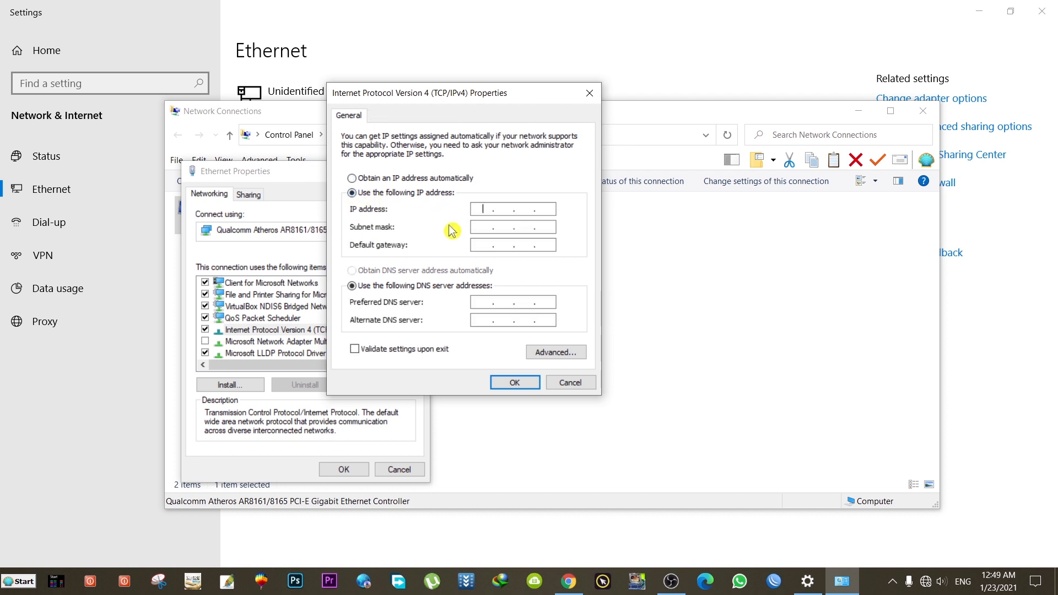
Step: Assign static IP 192.168.1.100 with mask 255.255.255.0, confirm, and close the network windows
text(192 . 168 . 1 .)
text(100)
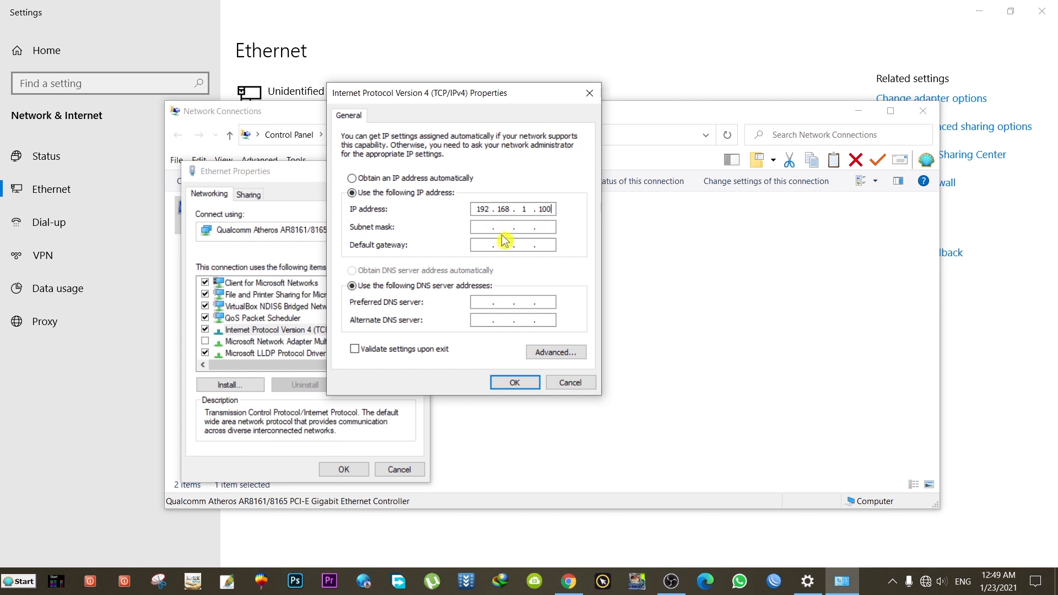
click(520, 227)
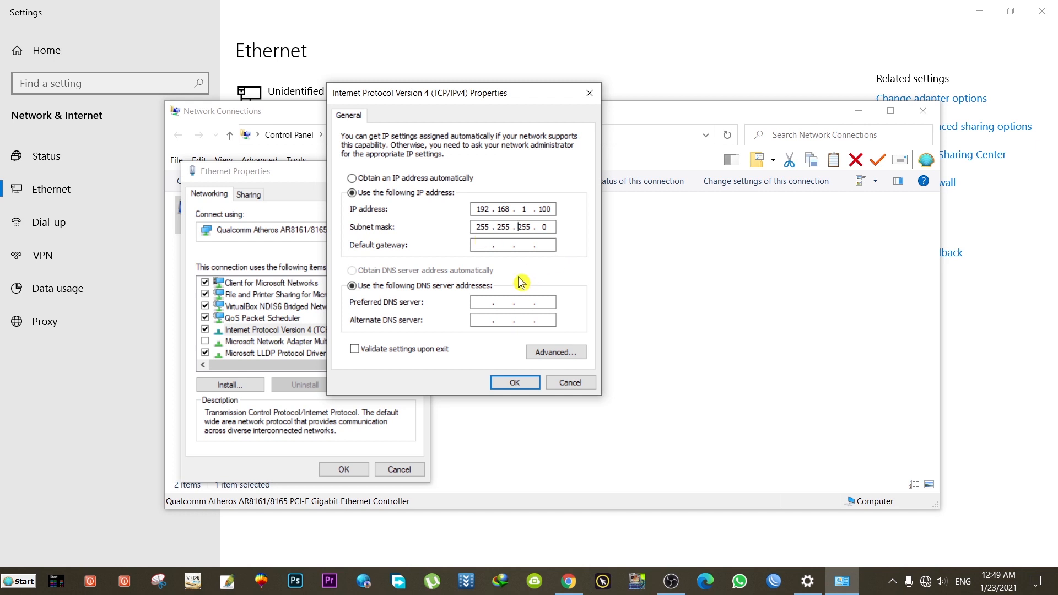
click(518, 384)
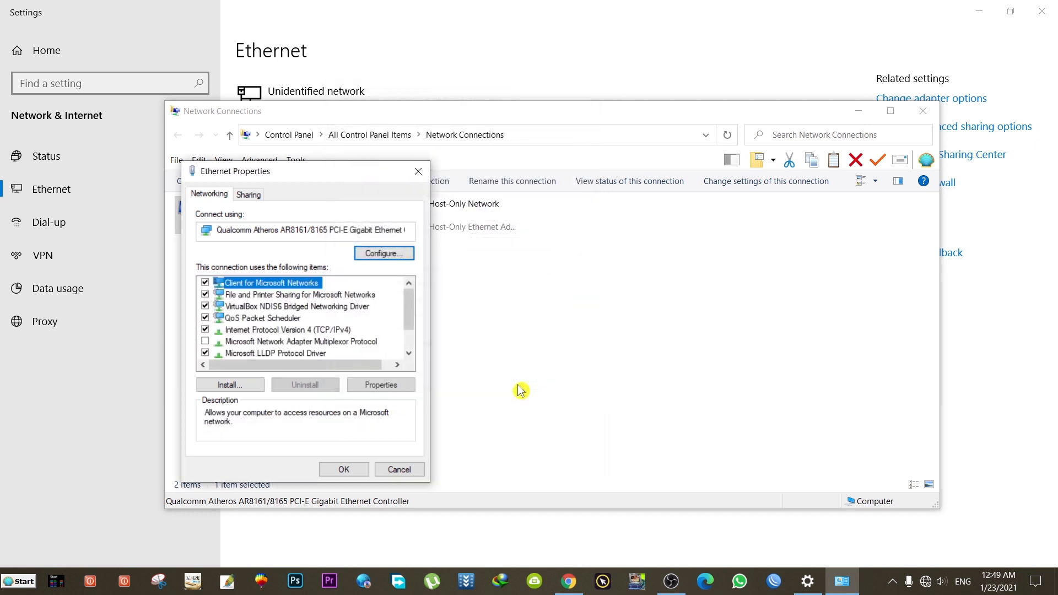
click(344, 470)
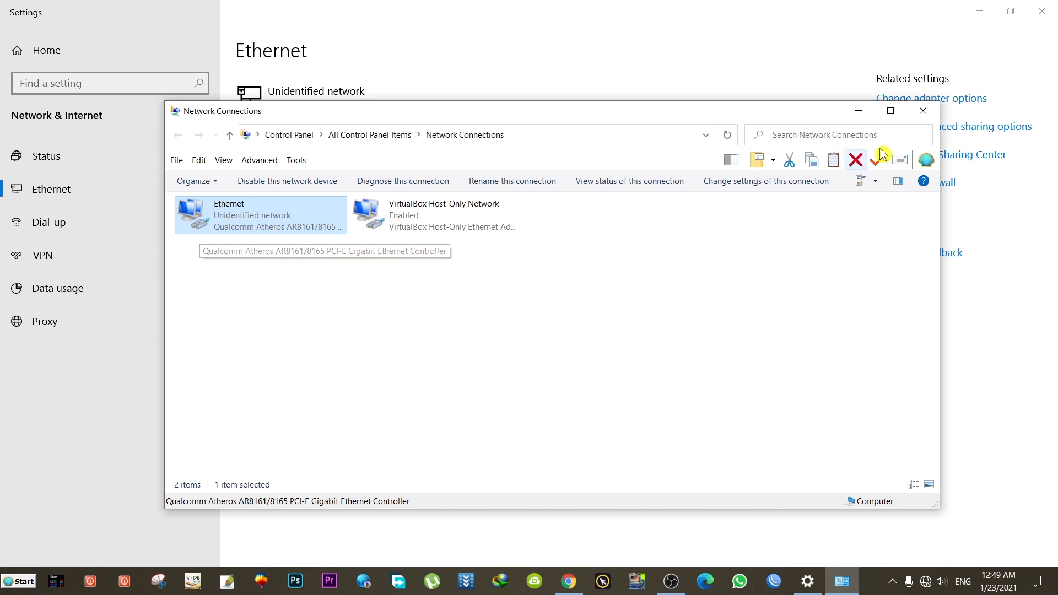
click(925, 112)
click(1043, 12)
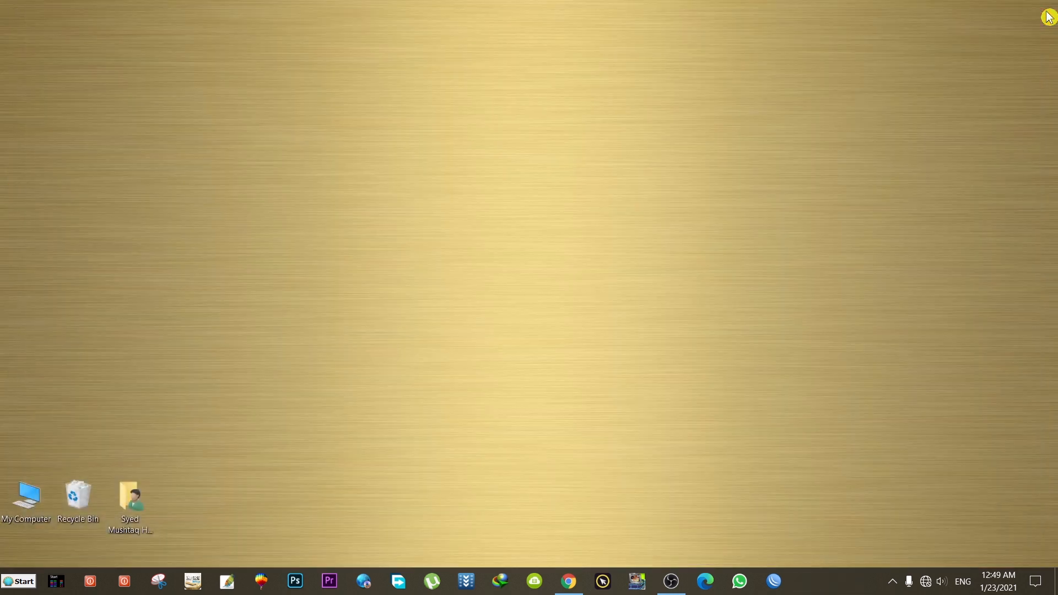
Step: Load 192.168.1.20 in Chrome and expand the privacy warning's advanced details
click(568, 581)
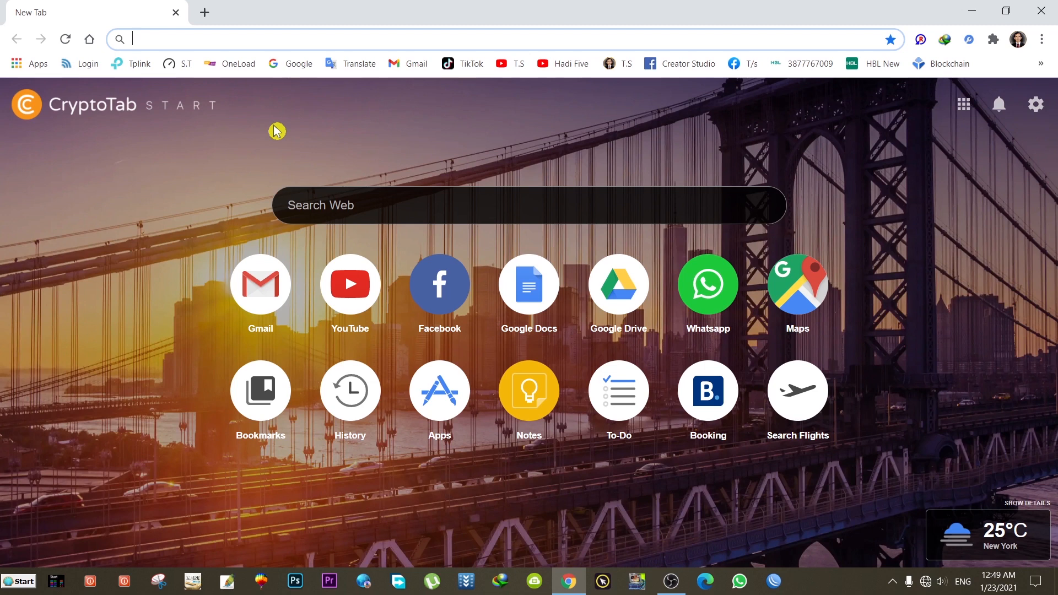
text(192.16)
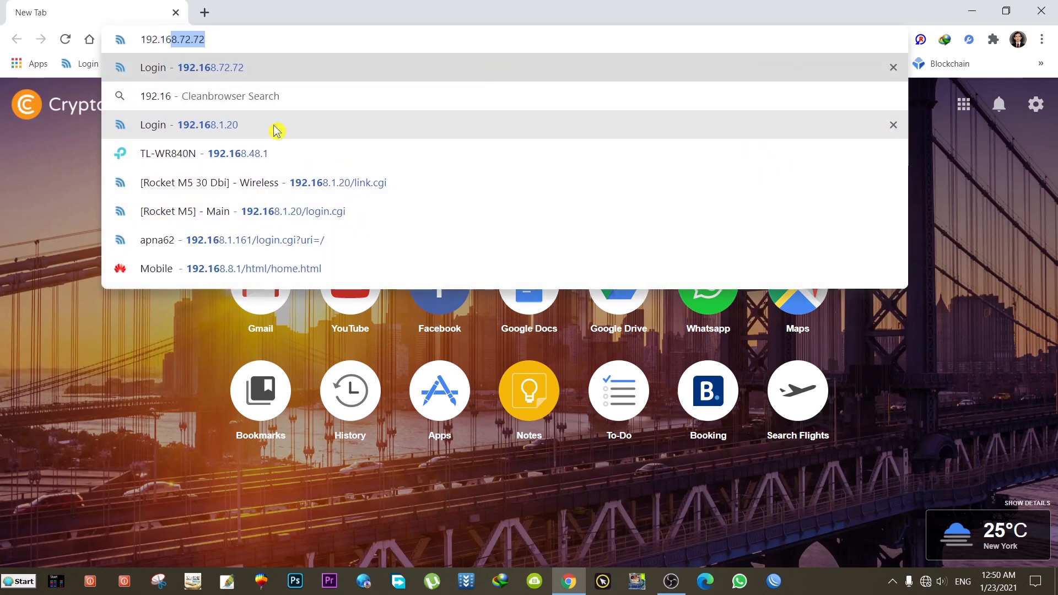
text(8.1.2)
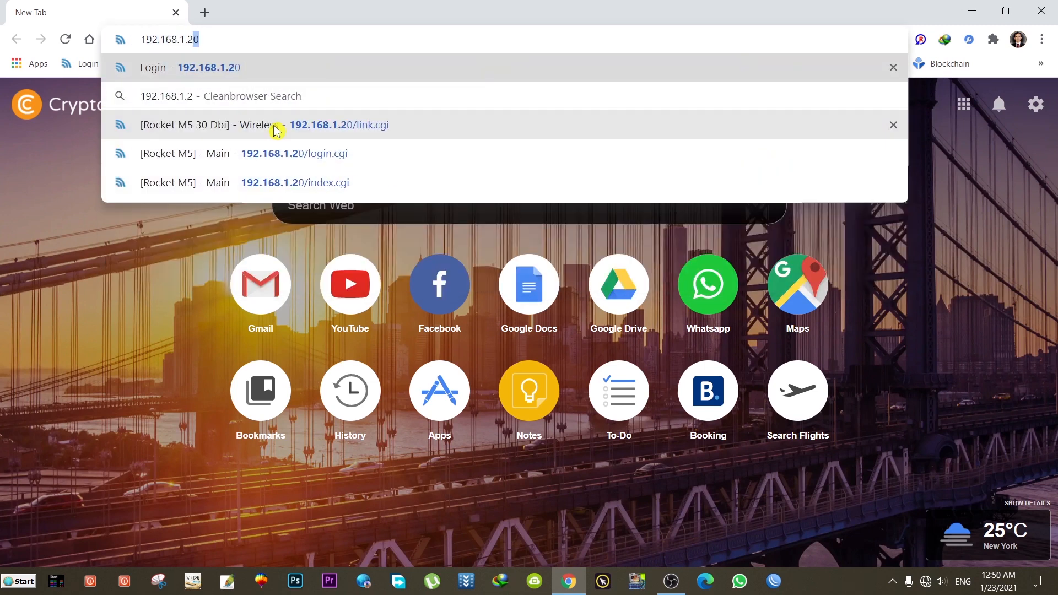
text(0)
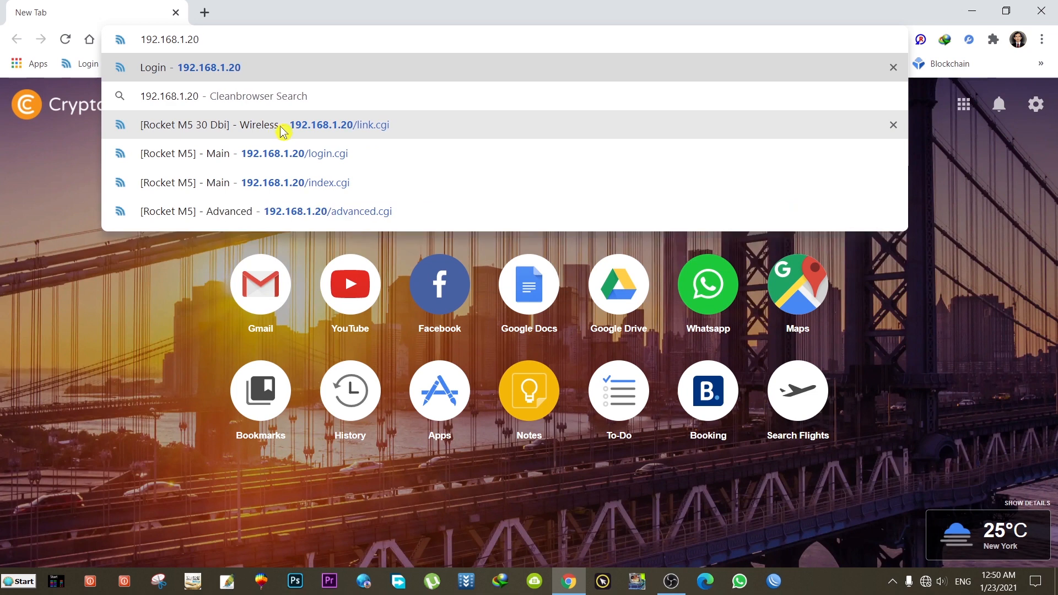
click(225, 69)
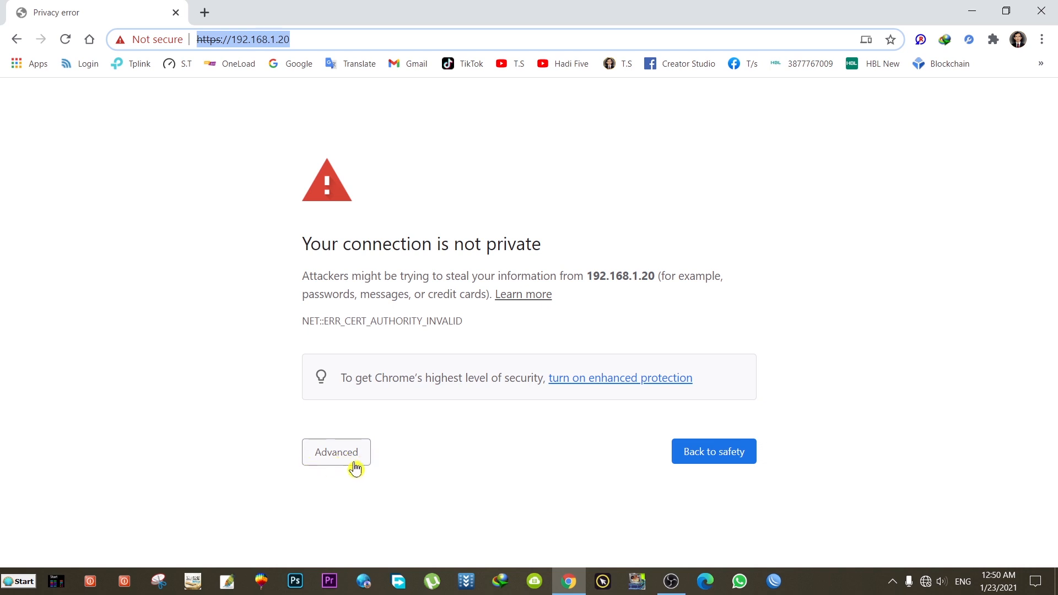
click(336, 455)
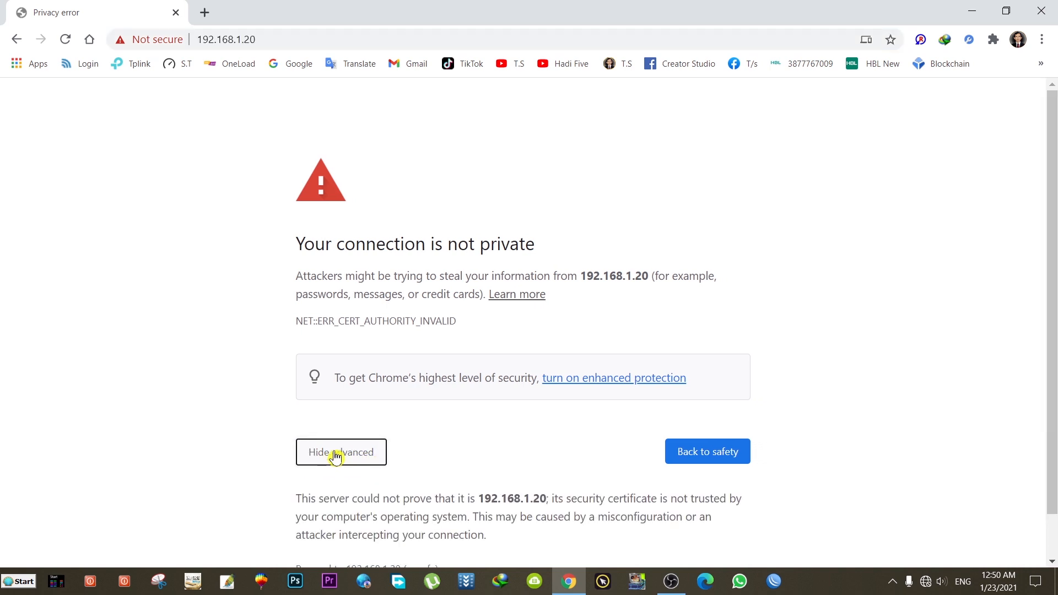
scroll(333, 449, down, 1)
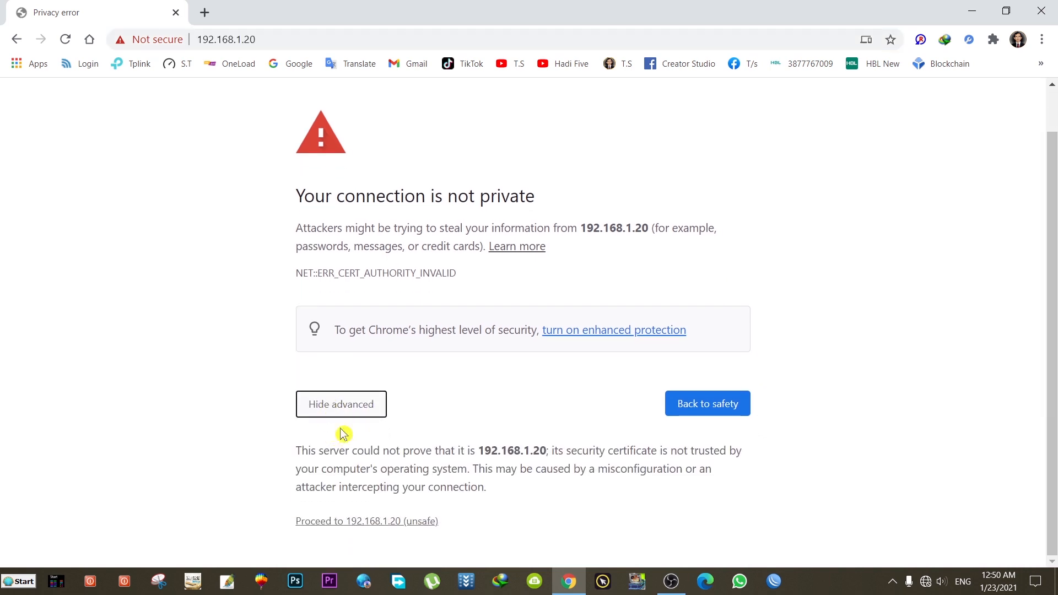
Step: Proceed past the warning to the airOS login page and fill in the saved user name
click(368, 522)
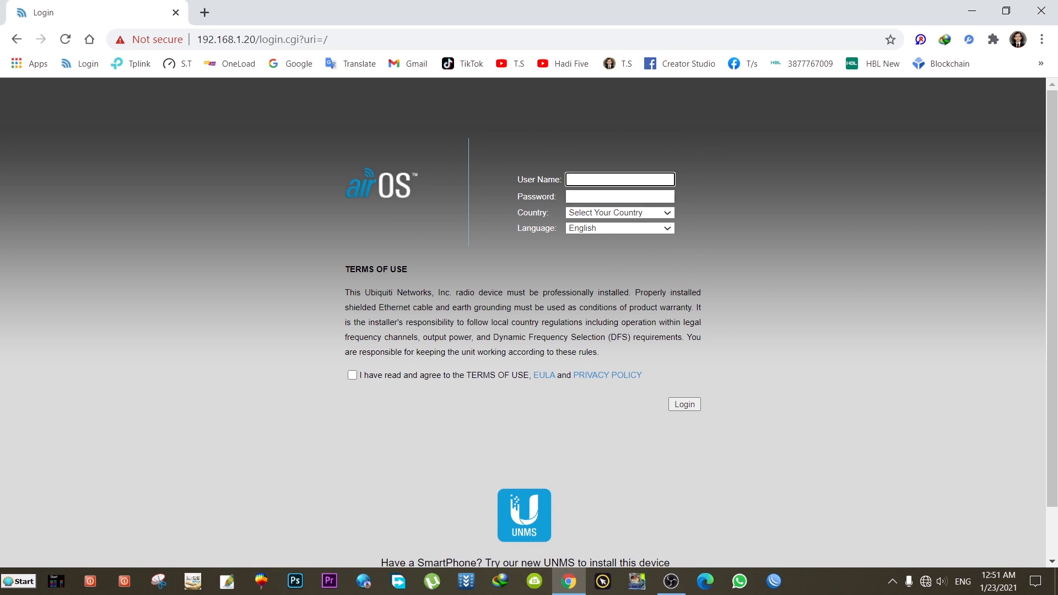
text(u)
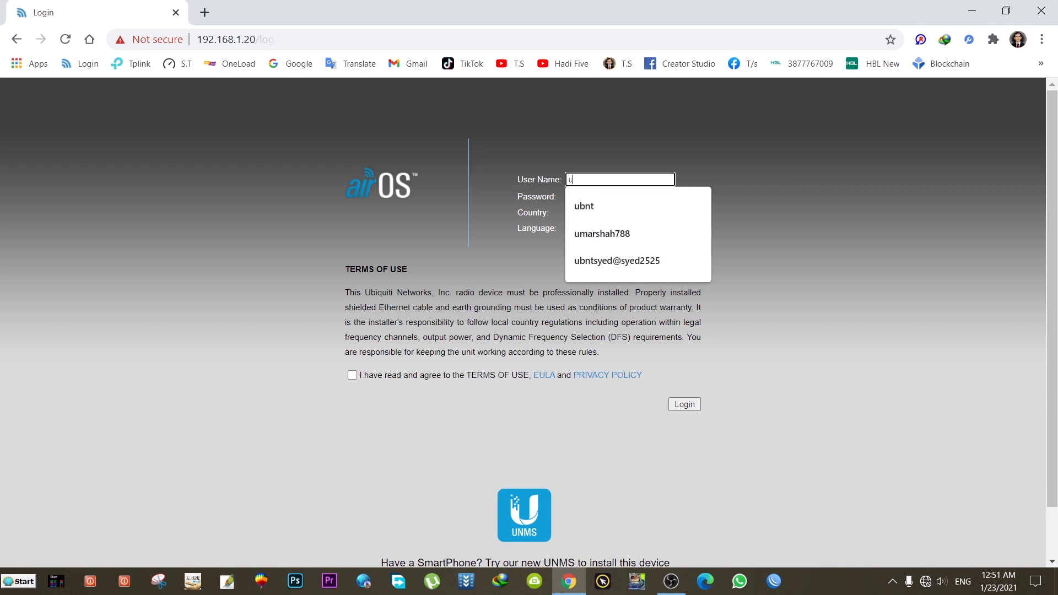
text(bnt)
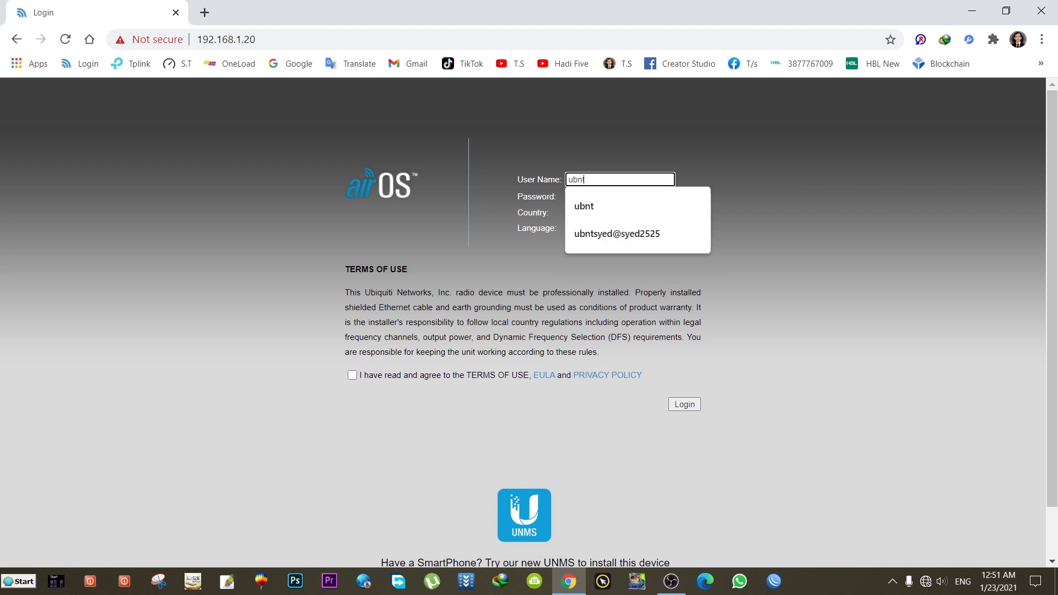
click(588, 207)
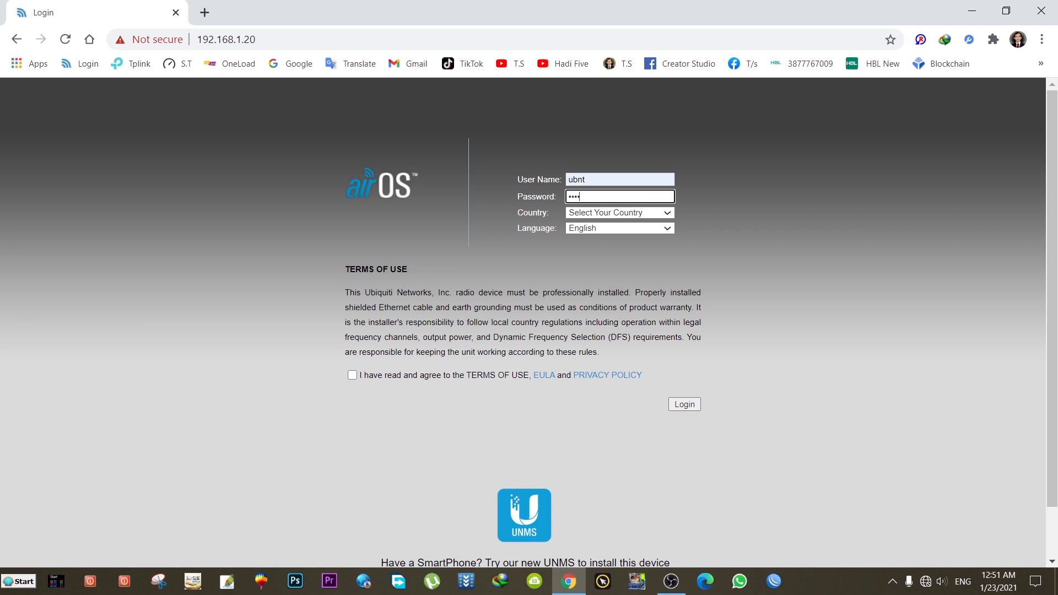
Step: Set the country to Licensed and agree to the terms of use
click(628, 216)
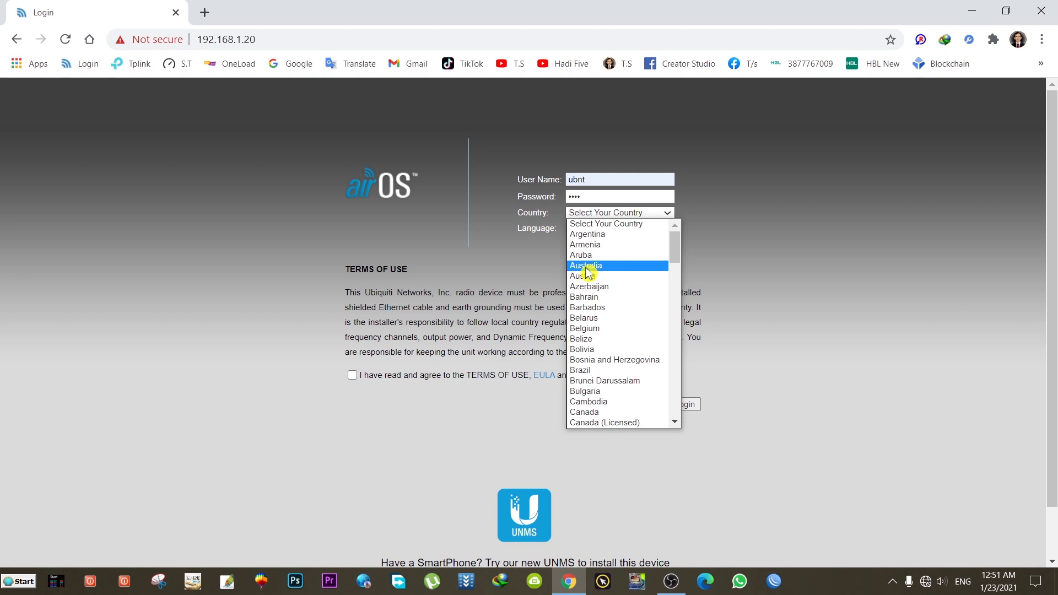
drag(676, 248, 678, 328)
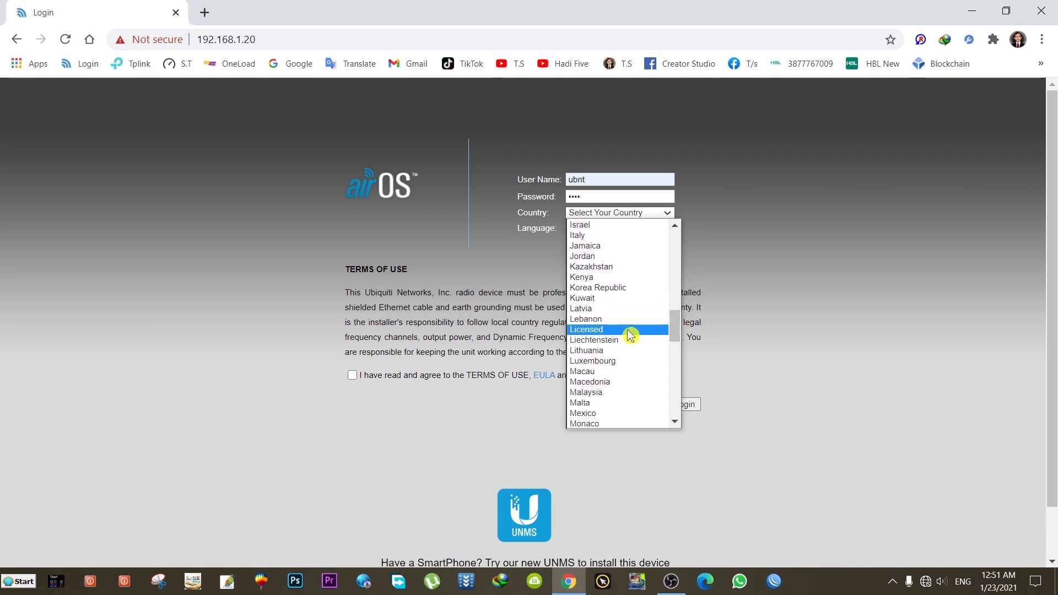
click(596, 332)
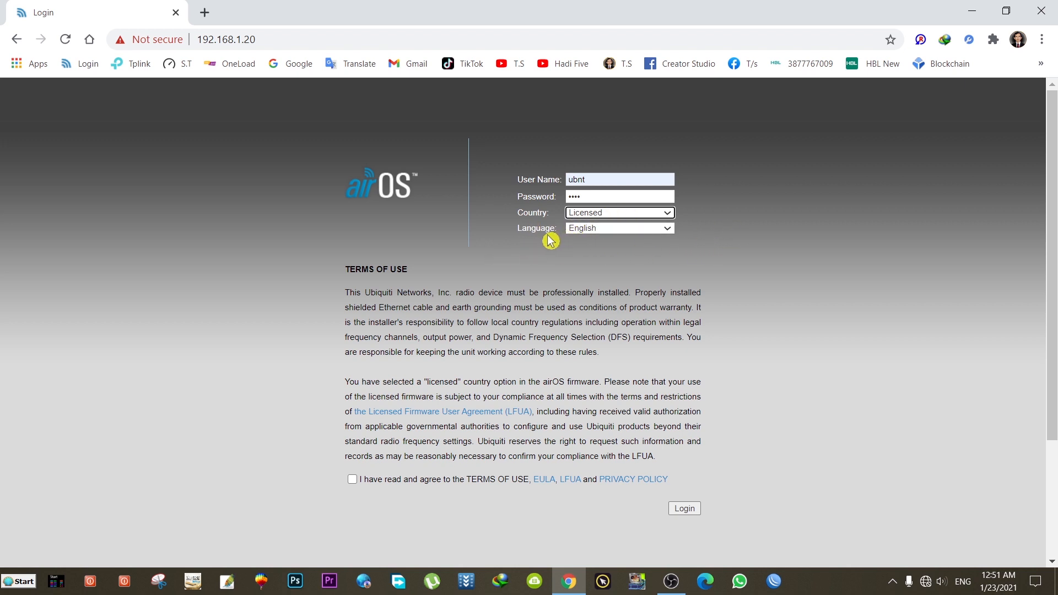
click(352, 480)
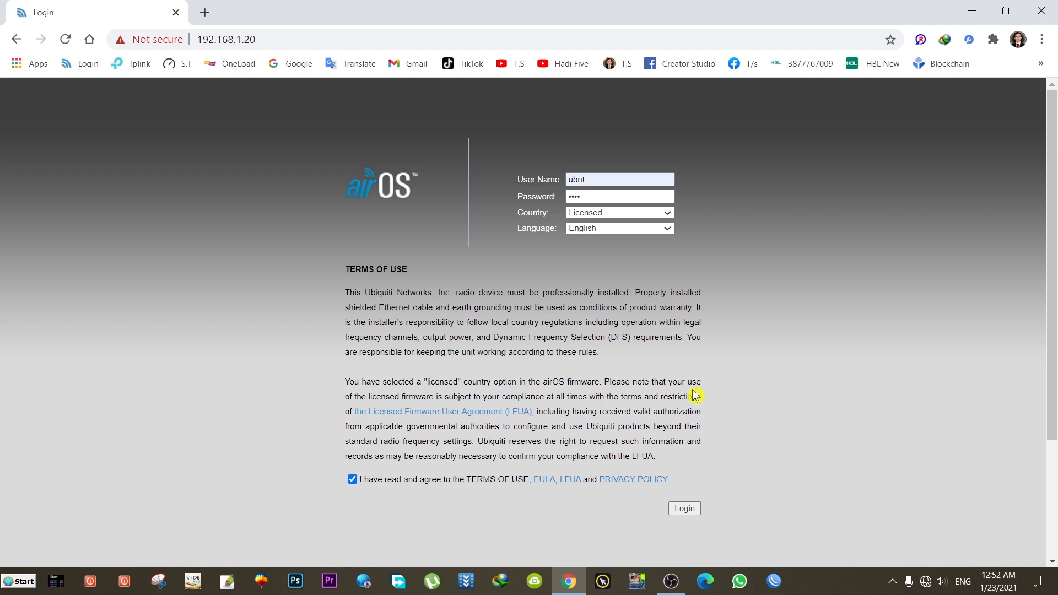
click(692, 512)
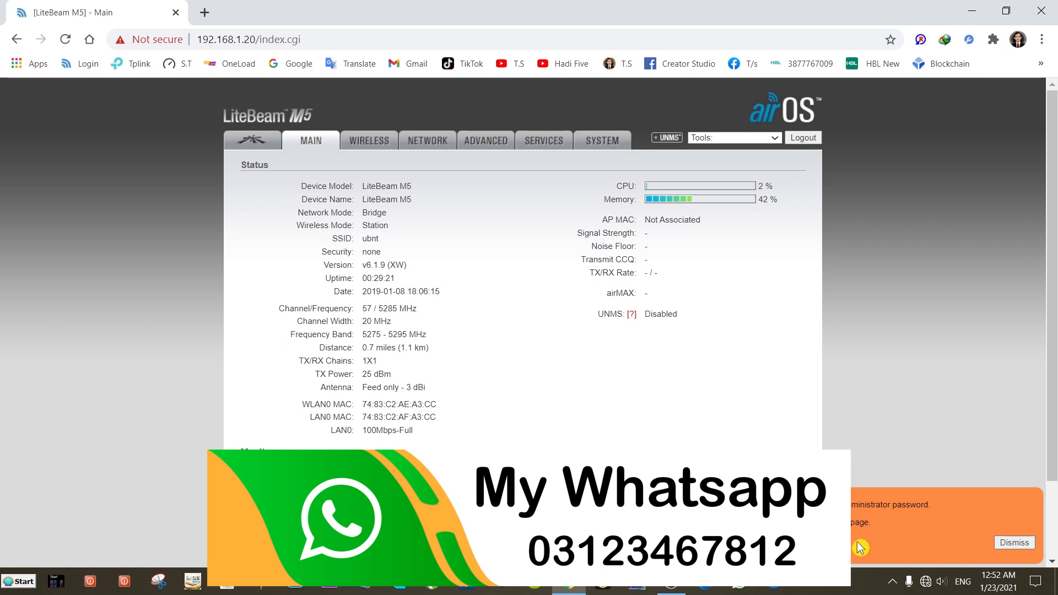
click(1012, 545)
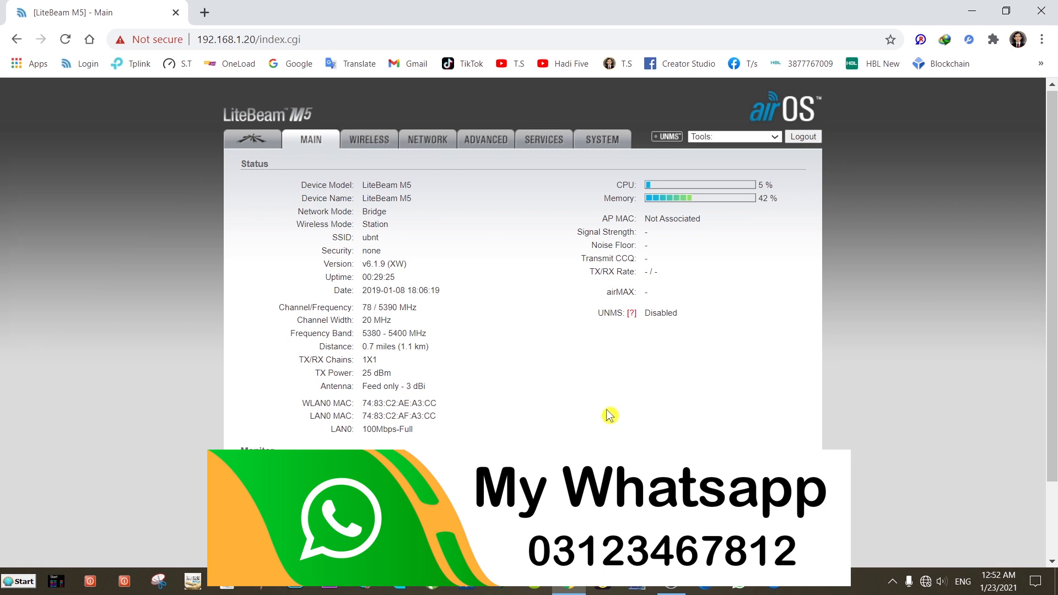
scroll(609, 417, down, 2)
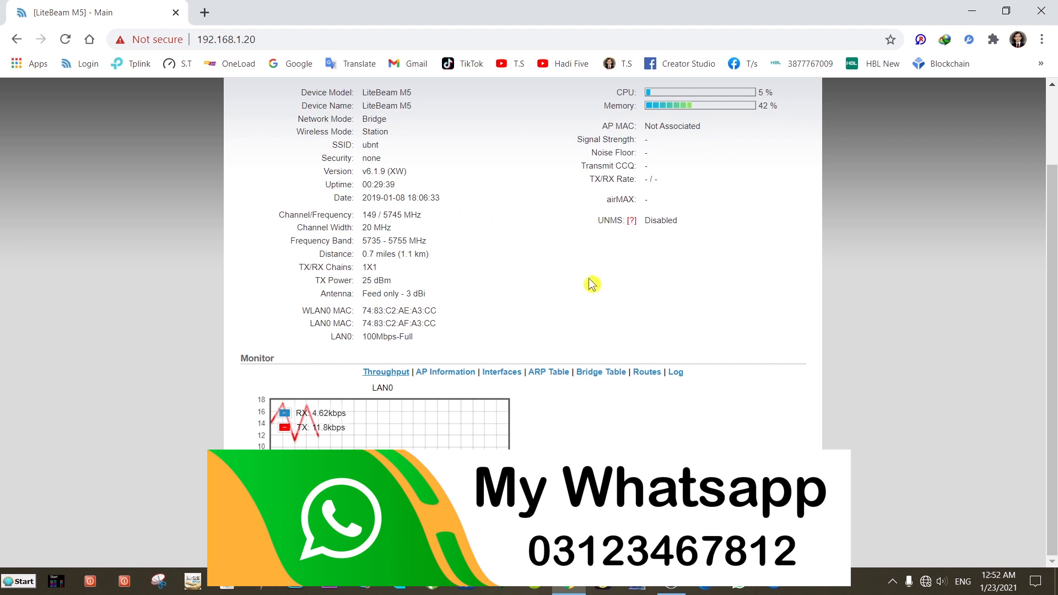
scroll(504, 298, up, 2)
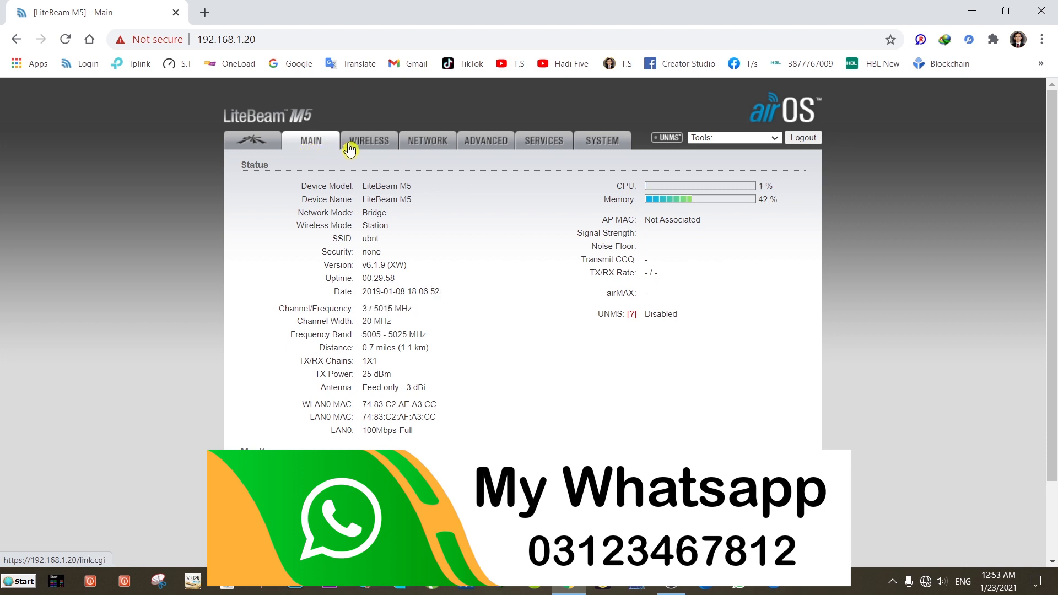
Step: On the Wireless page, try Access Point mode, then set Wireless Mode back to Station
click(369, 144)
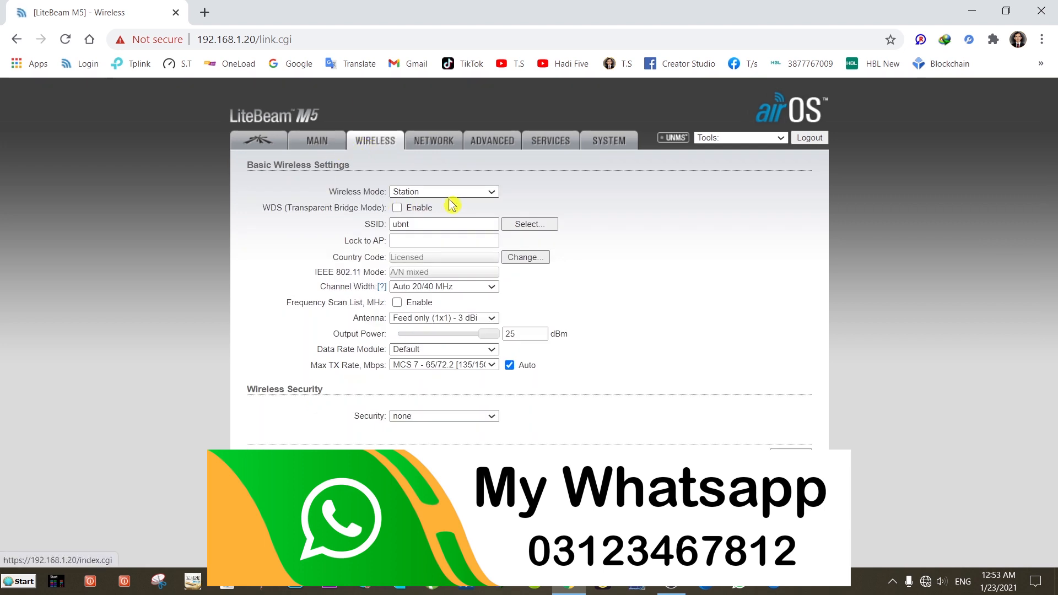
click(450, 194)
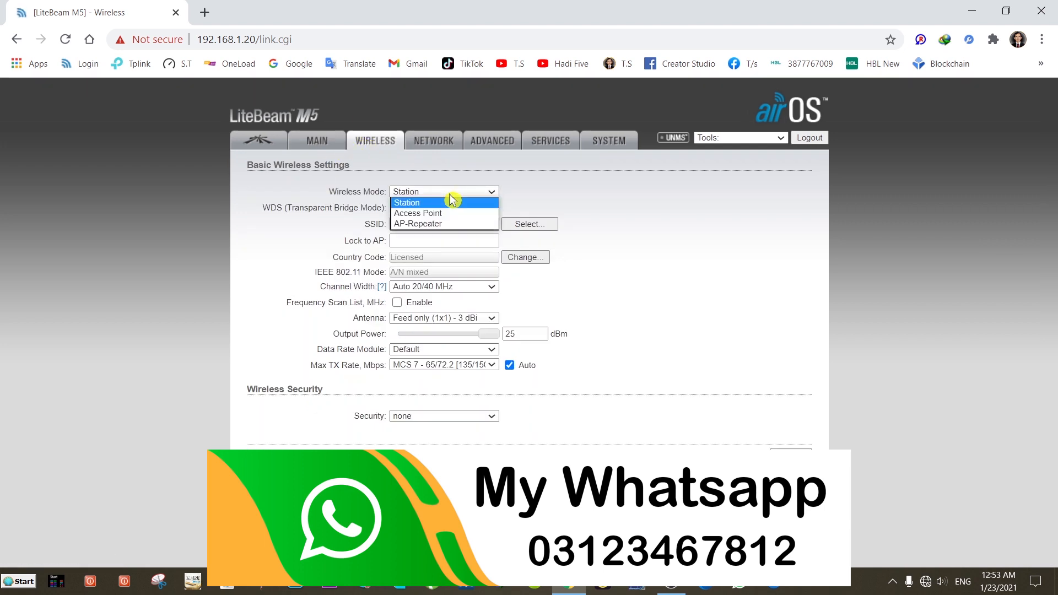
click(434, 215)
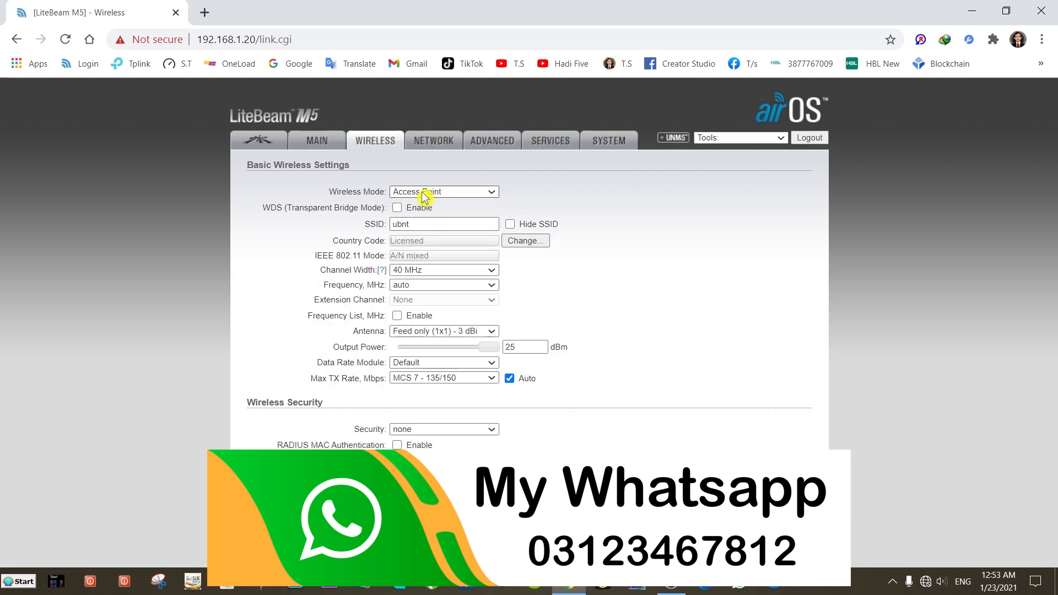
click(424, 193)
click(425, 209)
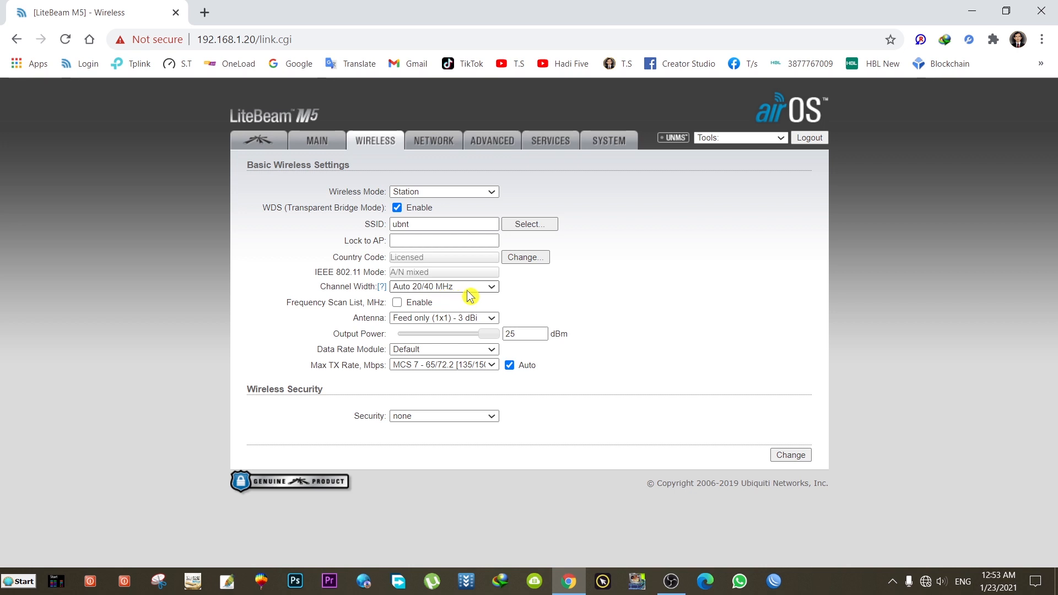
Step: Choose the 11x14 (1x1) - 23 dBi antenna
click(494, 322)
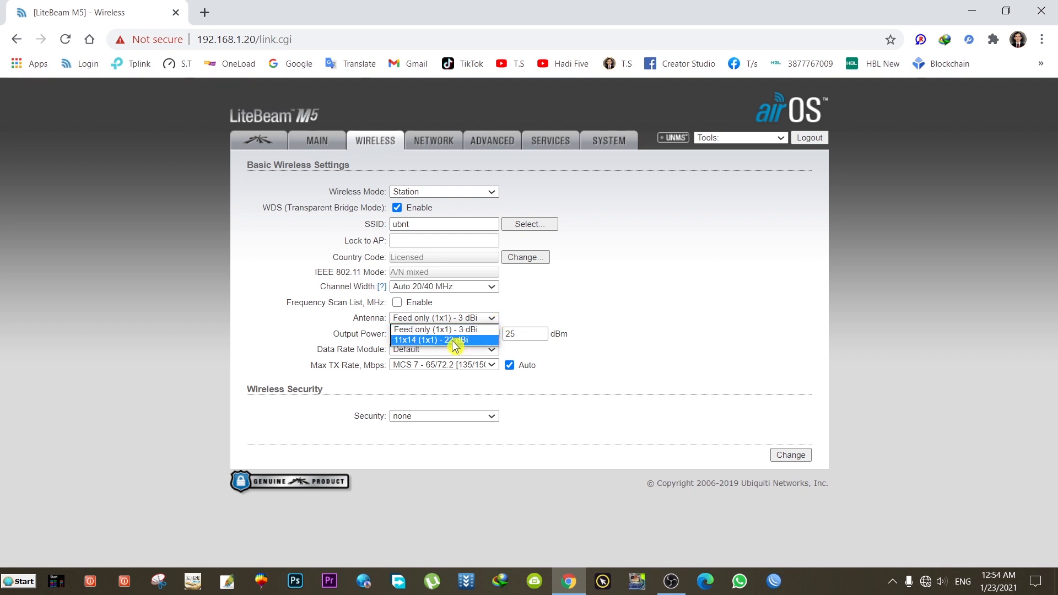
click(559, 304)
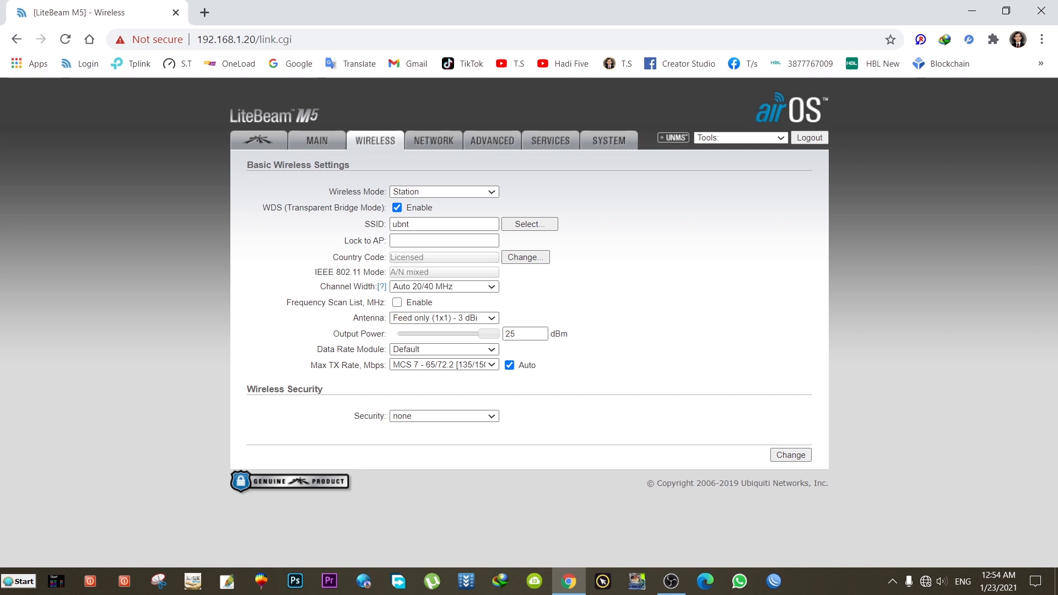
click(431, 319)
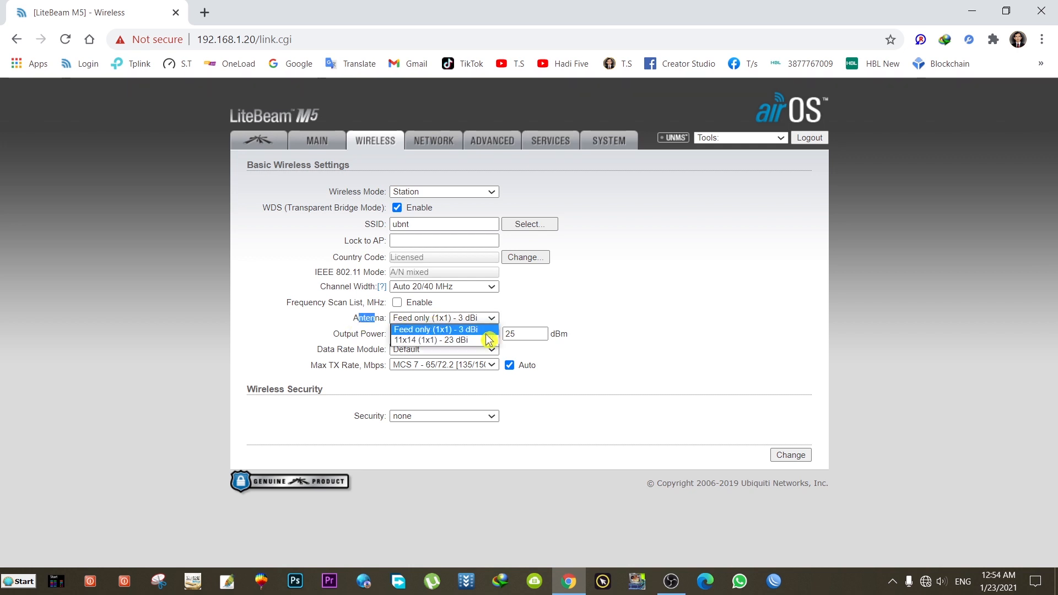
click(458, 340)
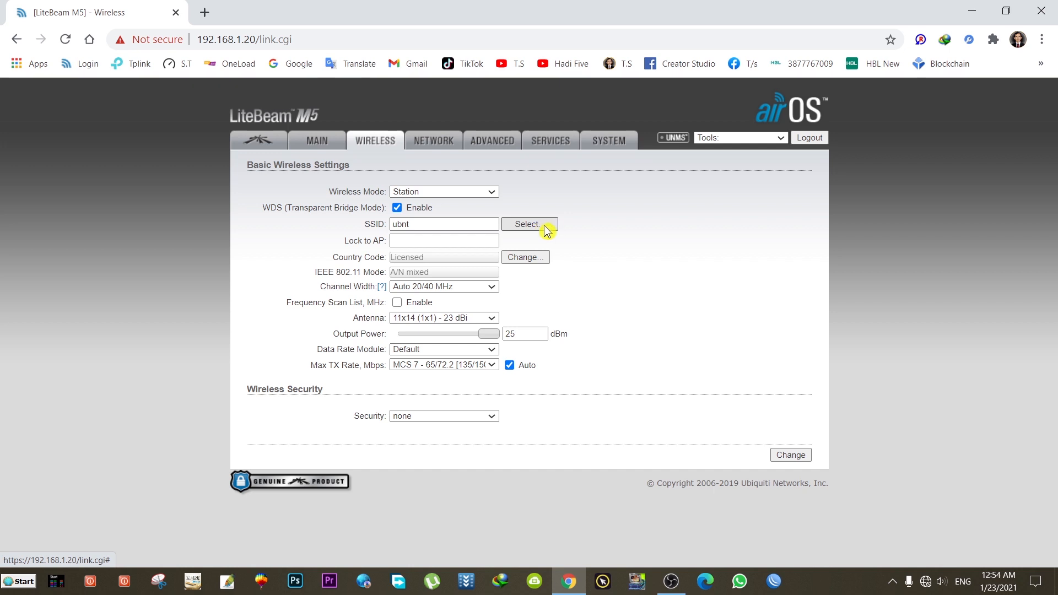
Step: Use Site Survey to set the SSID to the Rocket M5 access point's network
click(546, 229)
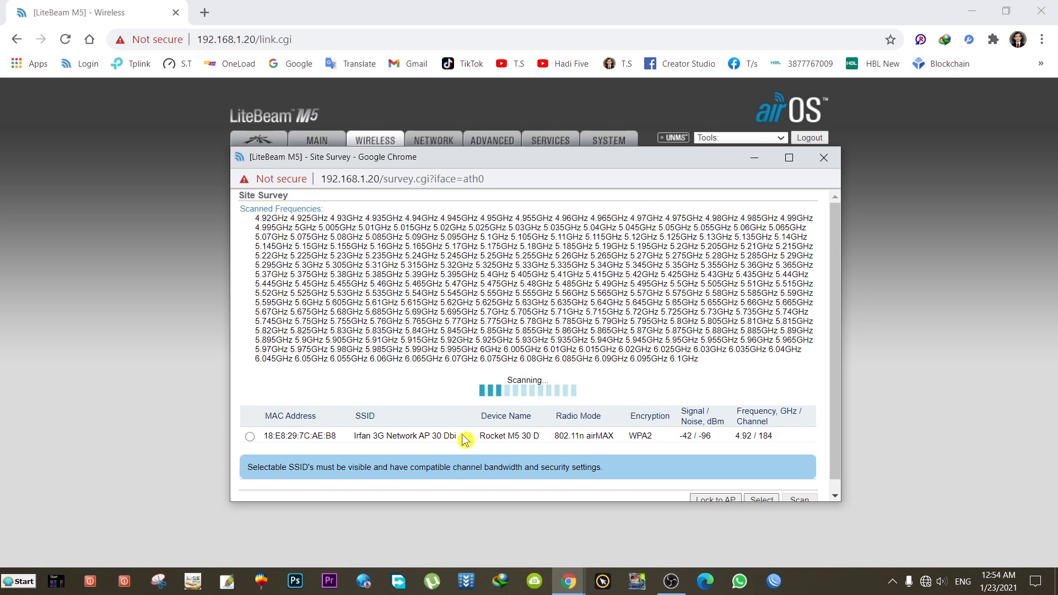
drag(457, 436, 353, 435)
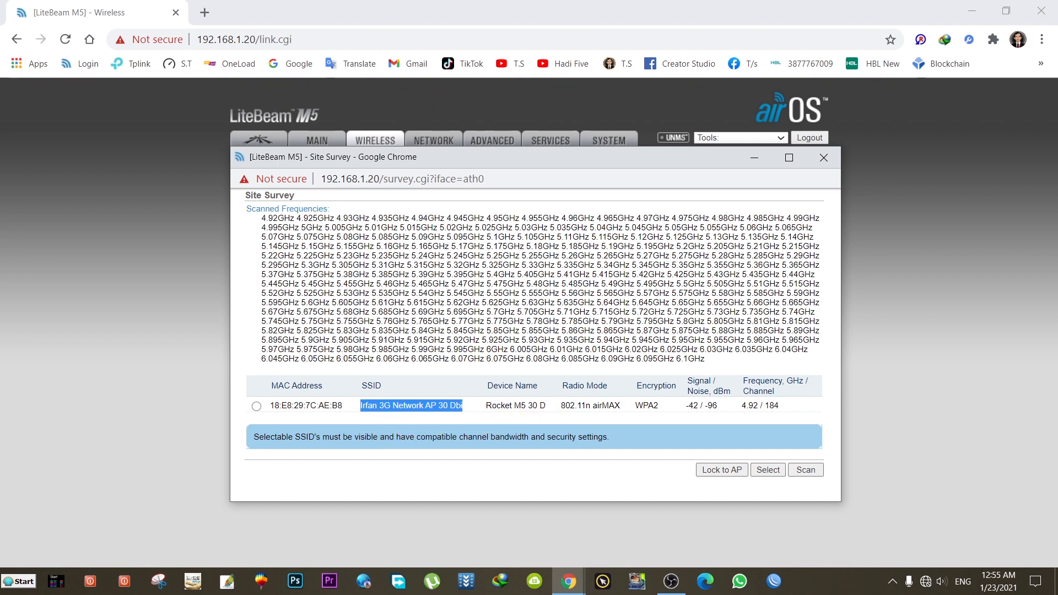
click(257, 407)
click(768, 471)
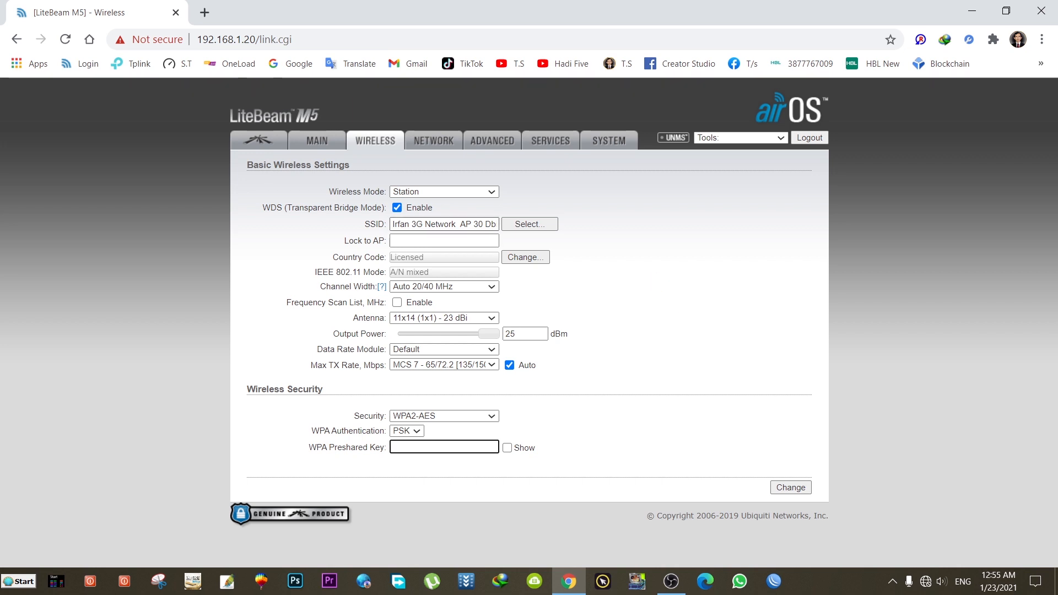
Step: Survey again and lock the station to the Rocket M5 access point's MAC address
click(546, 231)
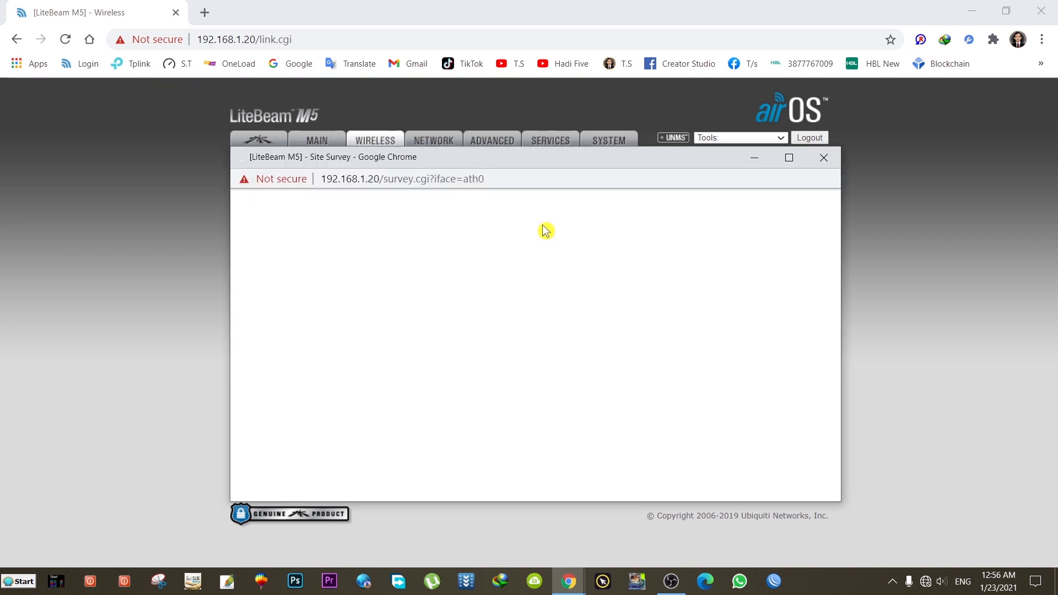
click(250, 436)
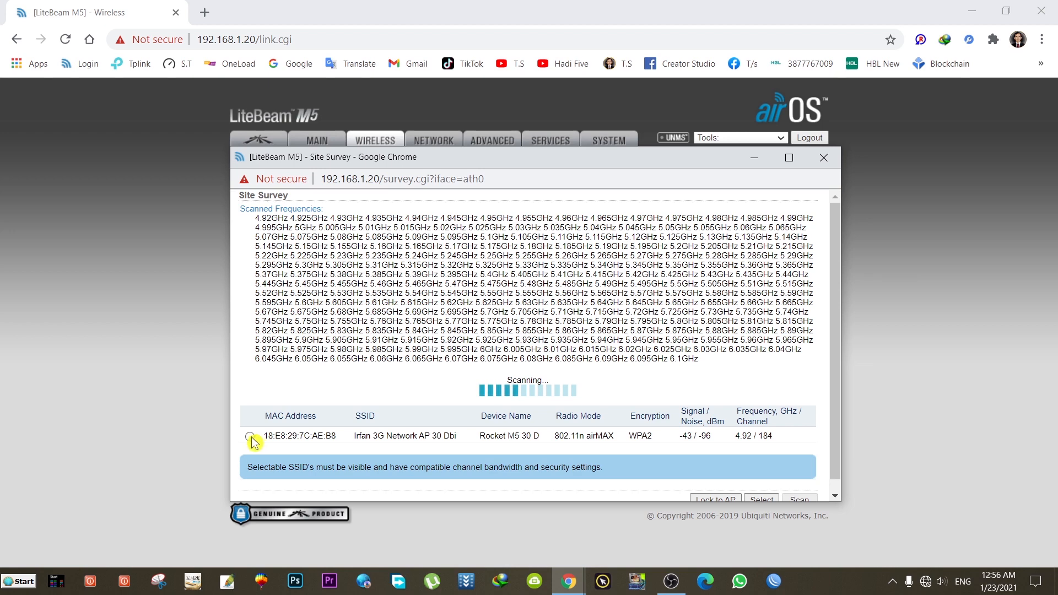
scroll(689, 490, down, 1)
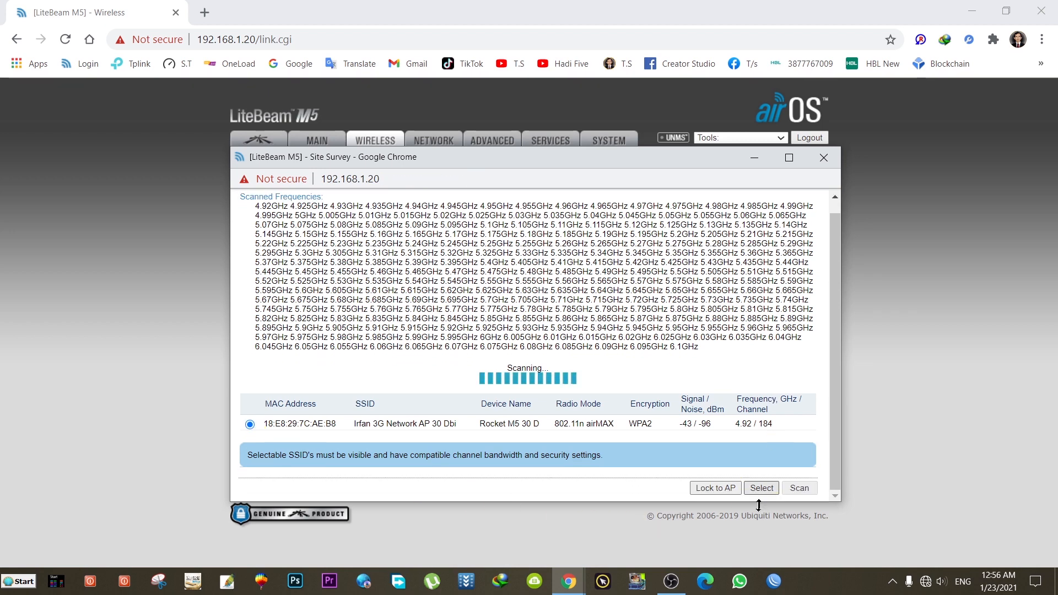
click(714, 489)
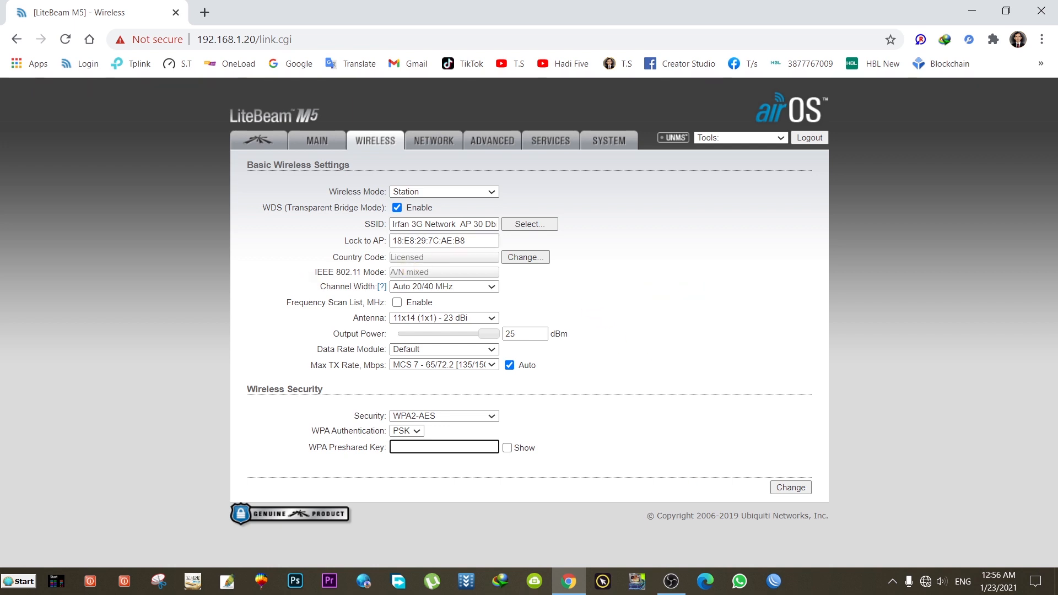
Step: Set WPA2-AES security with the access point's preshared key and save the wireless settings
drag(466, 240, 348, 255)
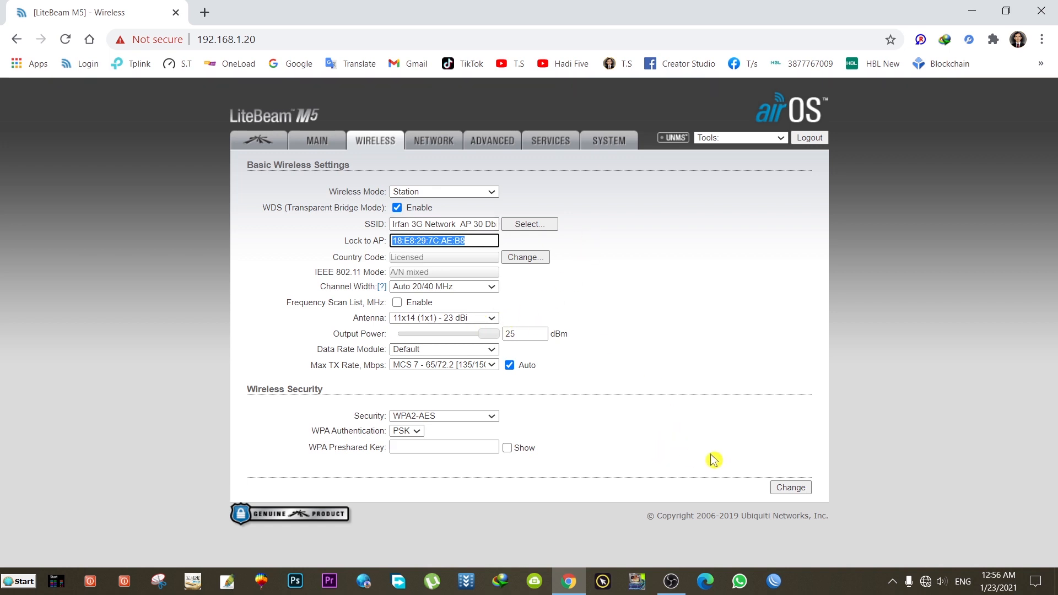
click(507, 448)
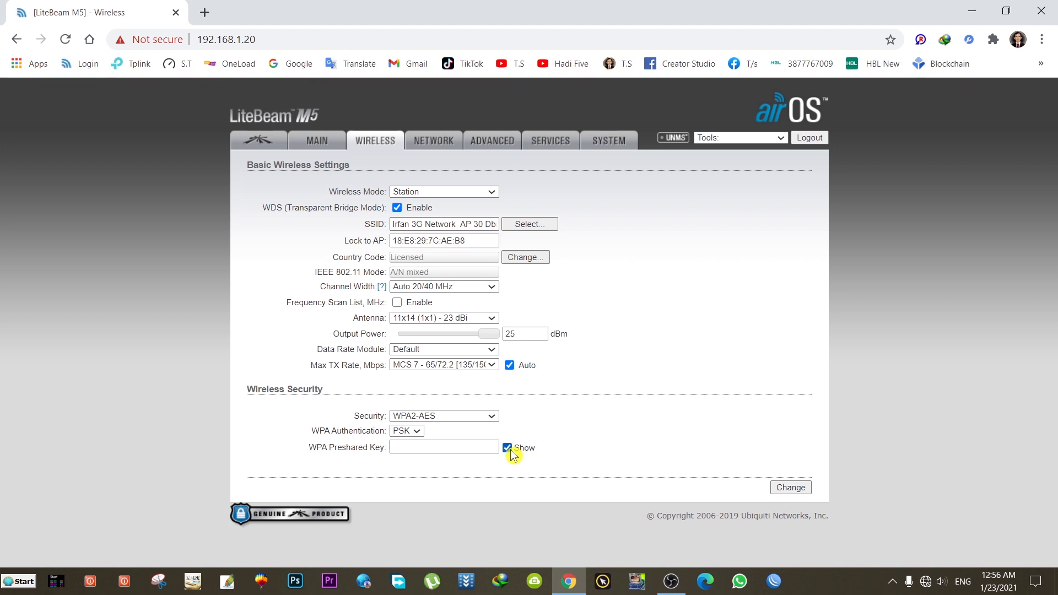
click(441, 420)
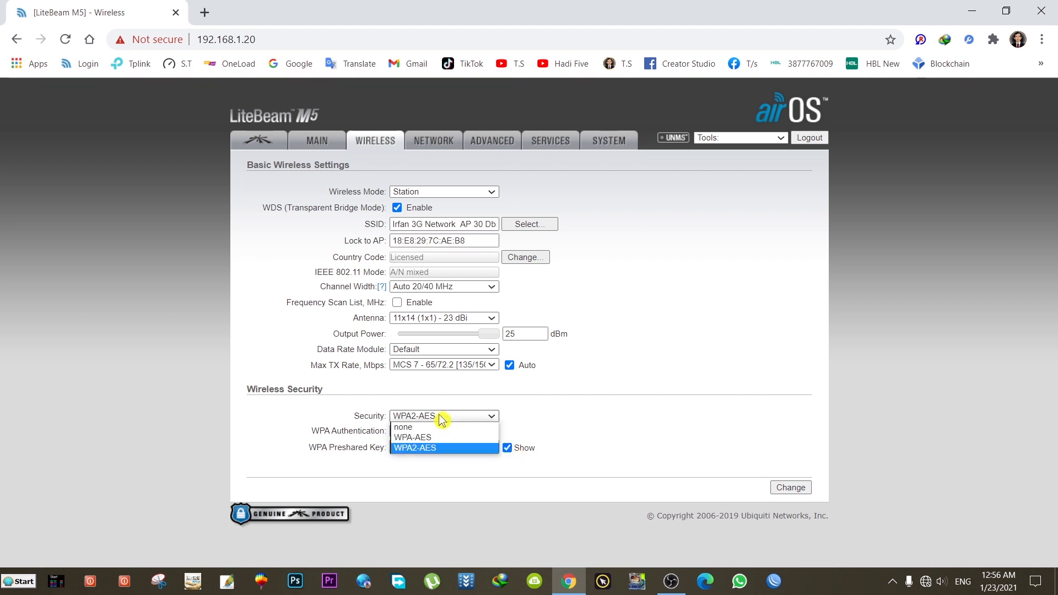
click(444, 449)
click(438, 447)
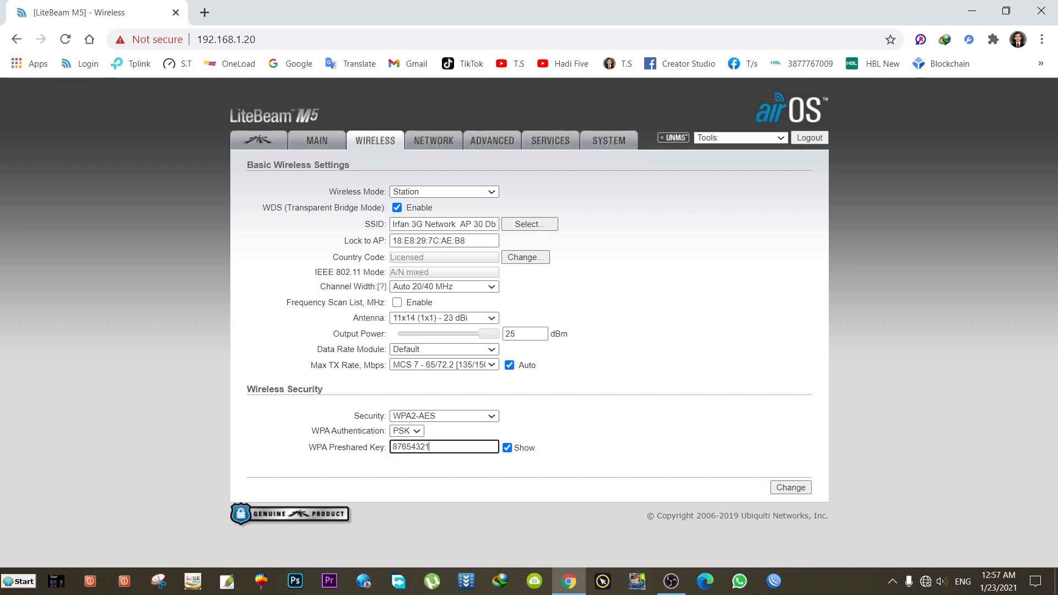
click(791, 488)
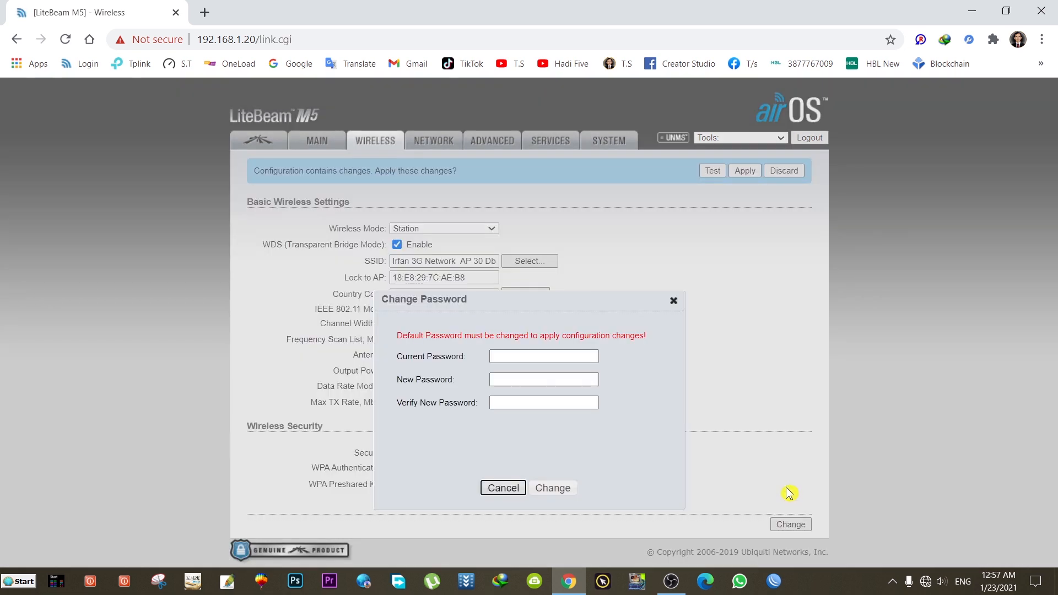
Step: Enter the current login password, then the new password twice, and submit the change
click(576, 308)
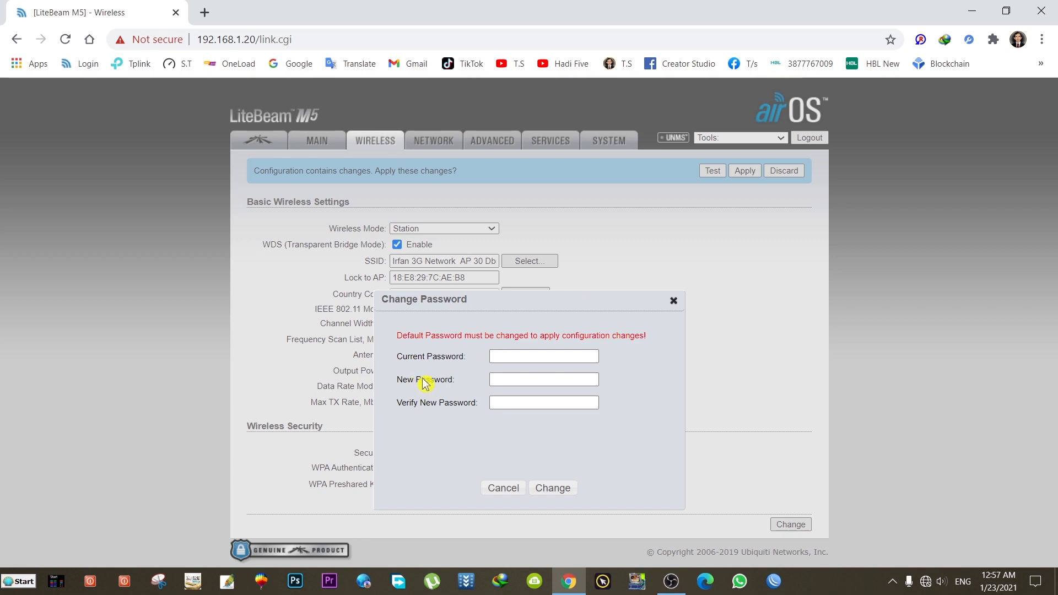
click(509, 356)
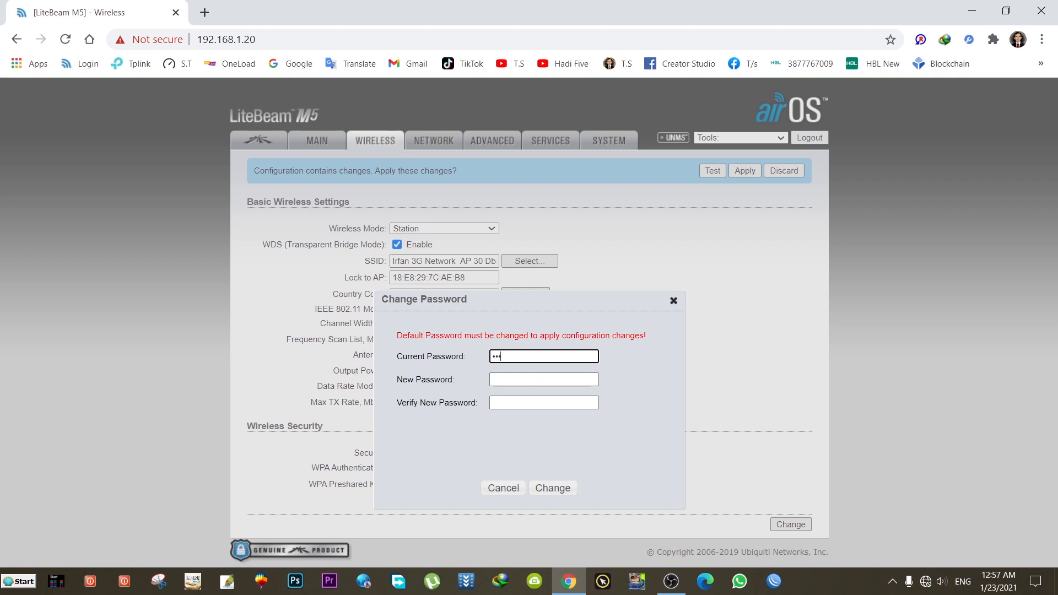
text(t)
key(Tab)
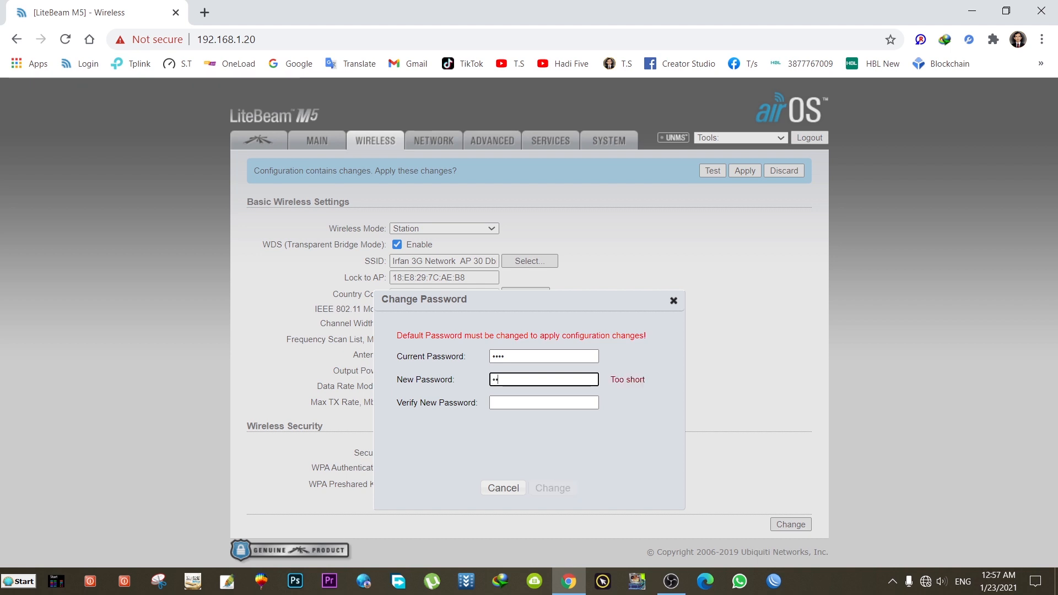
text(••)
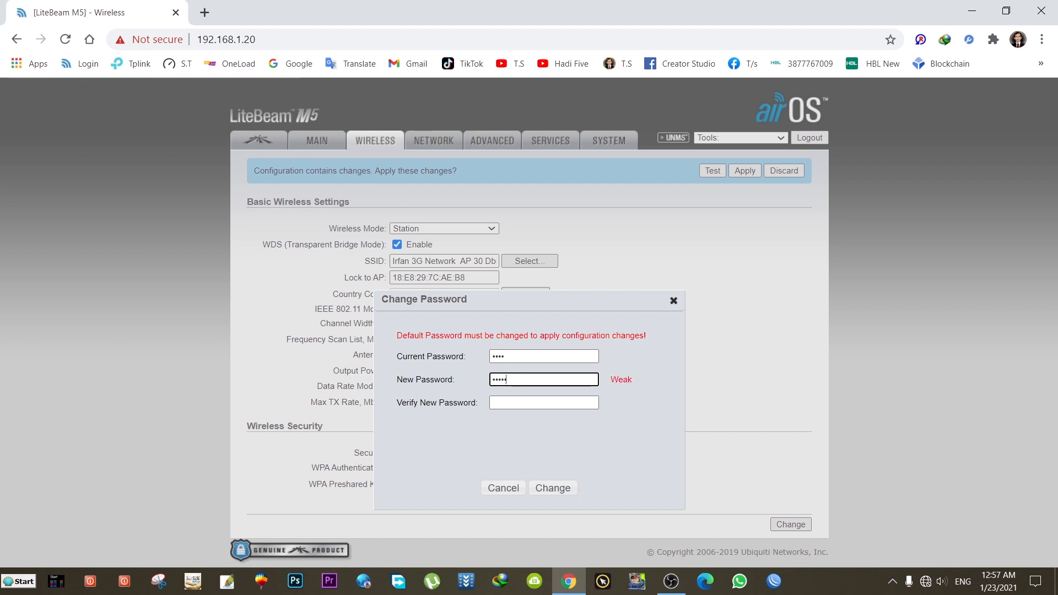
text(••)
key(Tab)
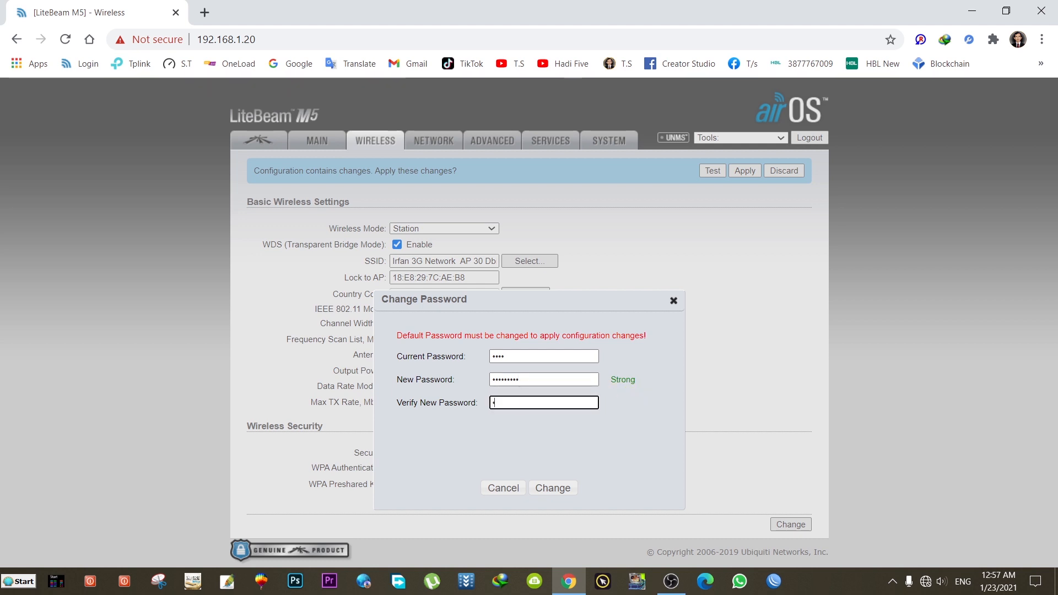
text(•••••••••)
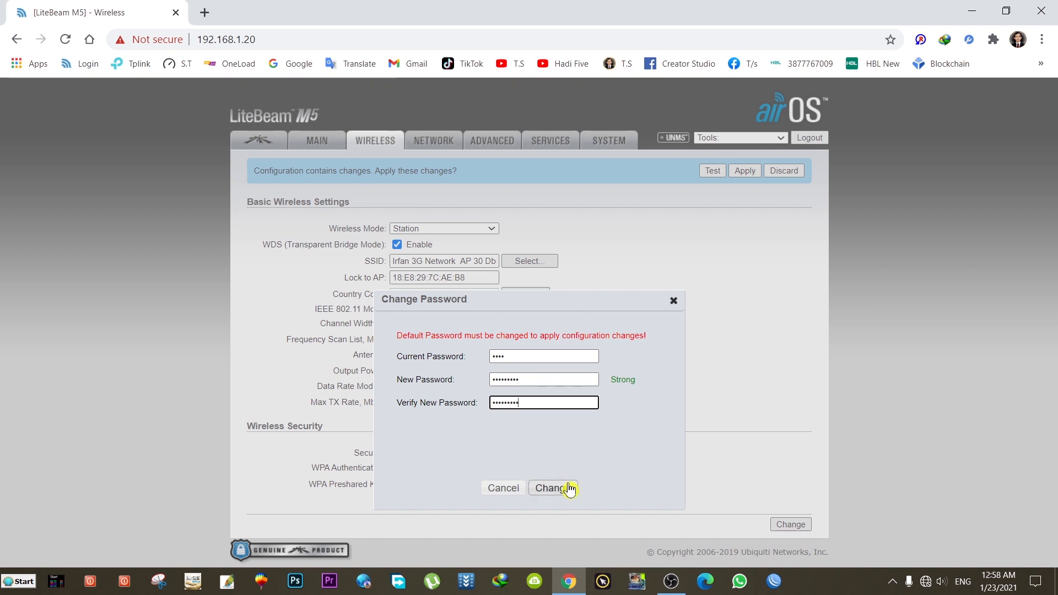
click(563, 489)
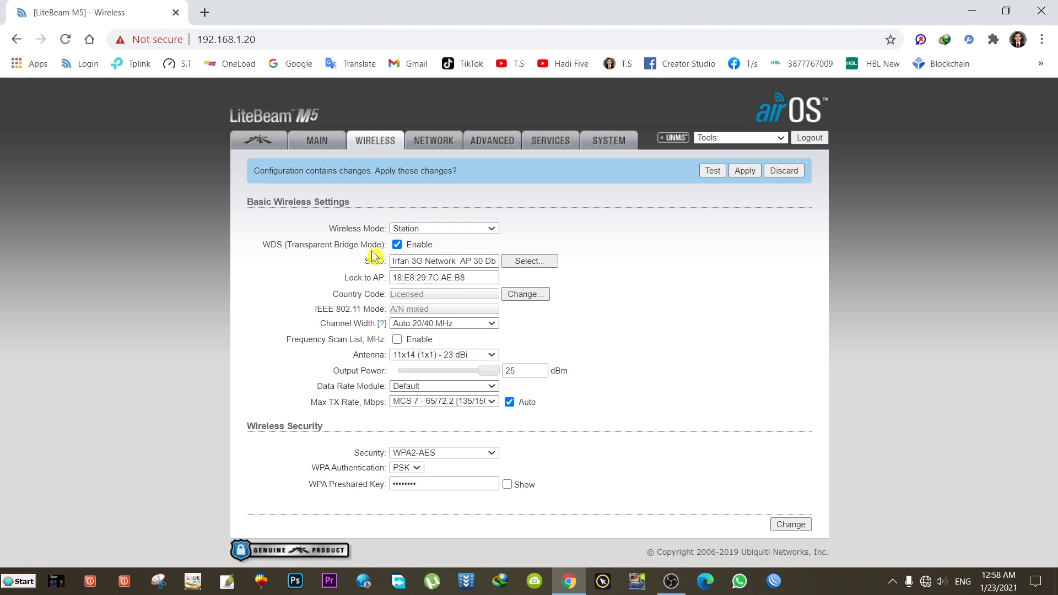
Step: Change the management IP address to 192.168.25.141 on the Network page and save it
click(436, 142)
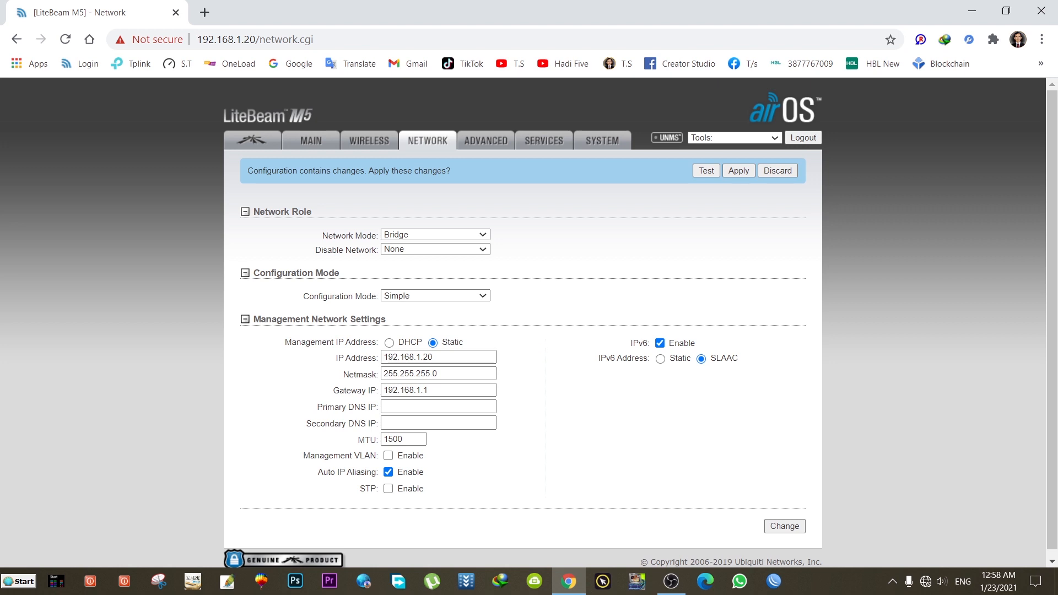
click(434, 357)
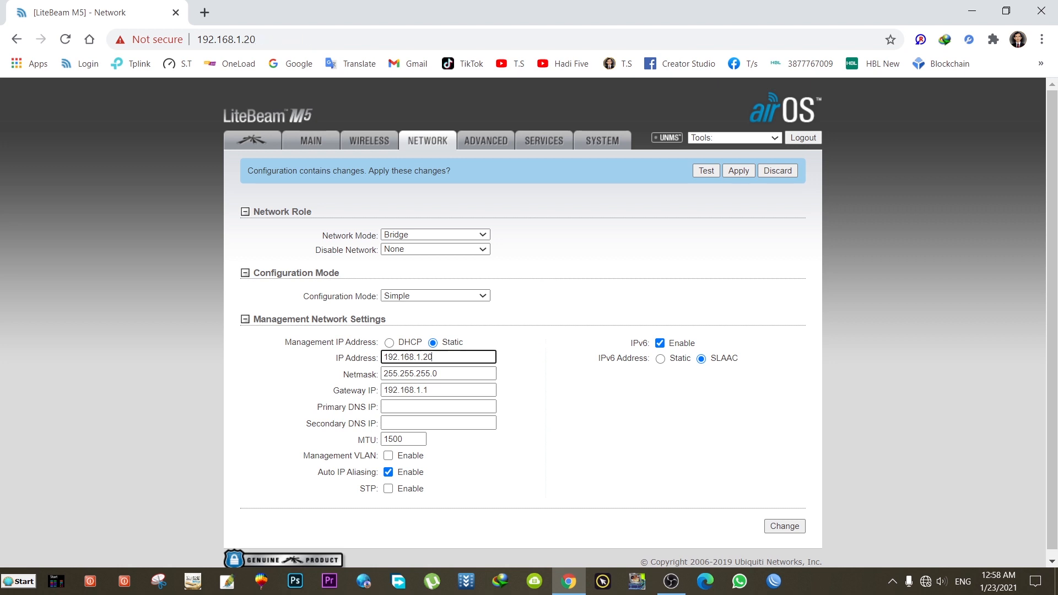
key(BackSpace)
key(BackSpace)
key(BackSpace)
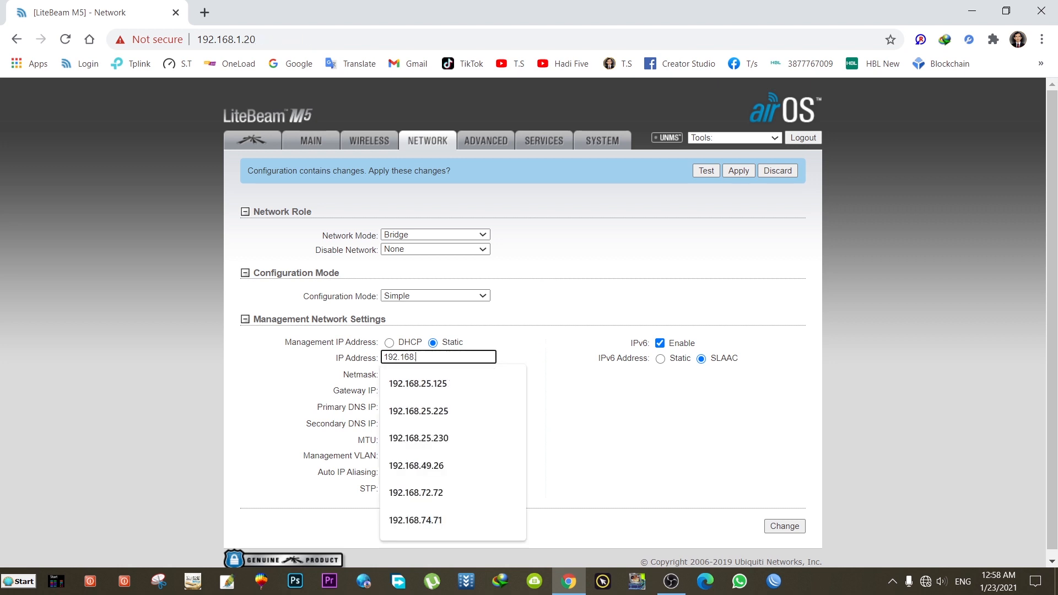
text(.25.14)
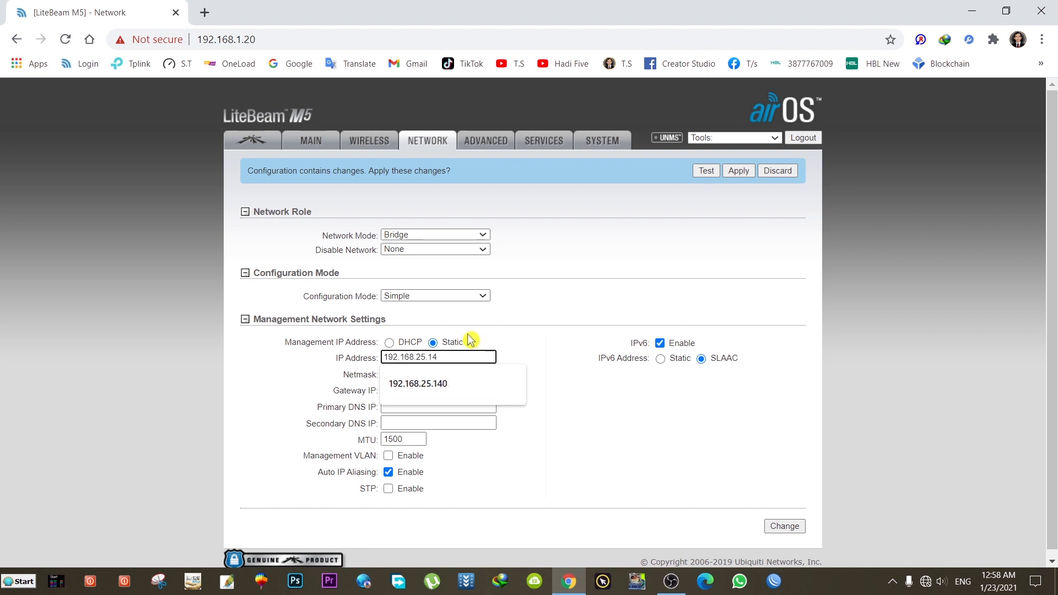
text(1)
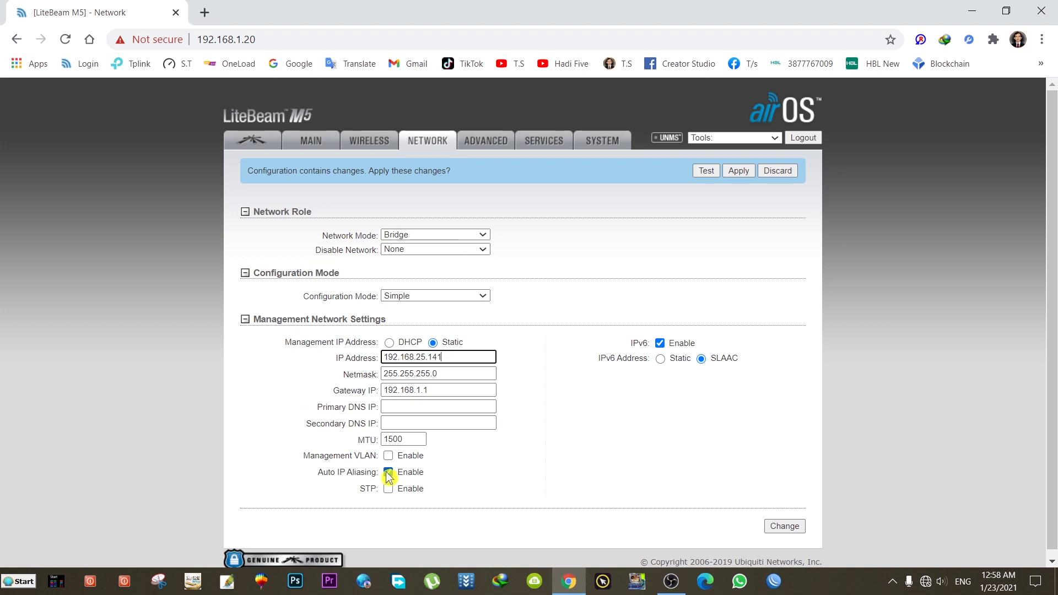
click(788, 527)
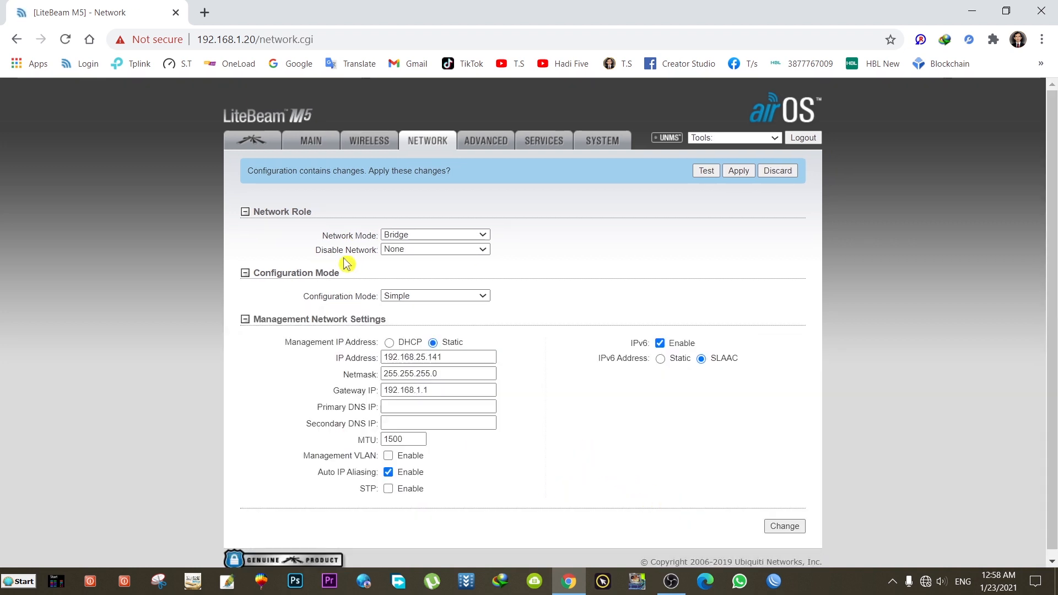
click(483, 143)
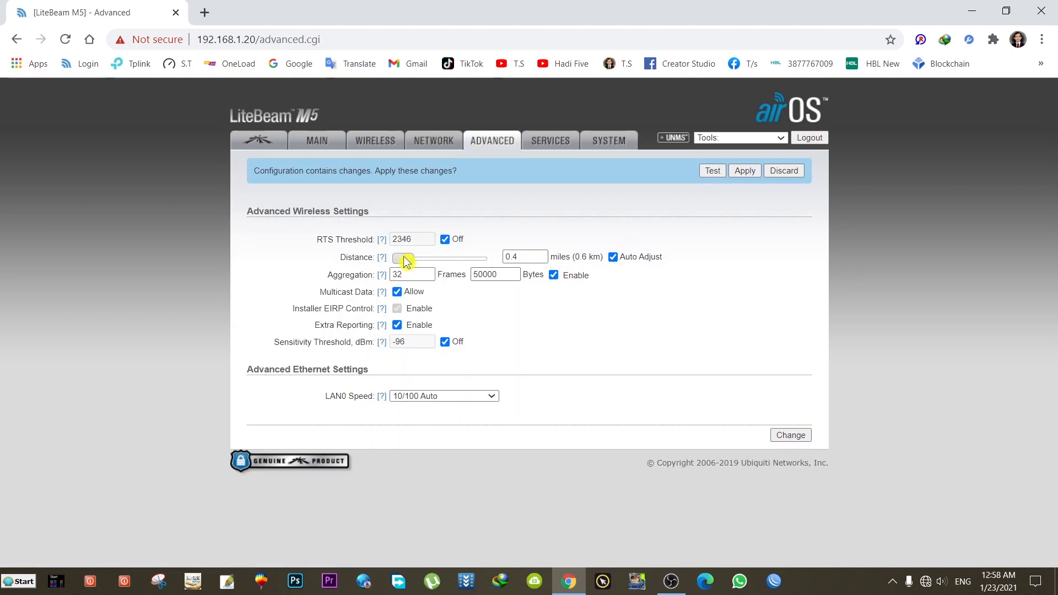
Step: Set link distance to 15.2 miles (24.5 km), save, and review the Services page
drag(403, 260, 500, 259)
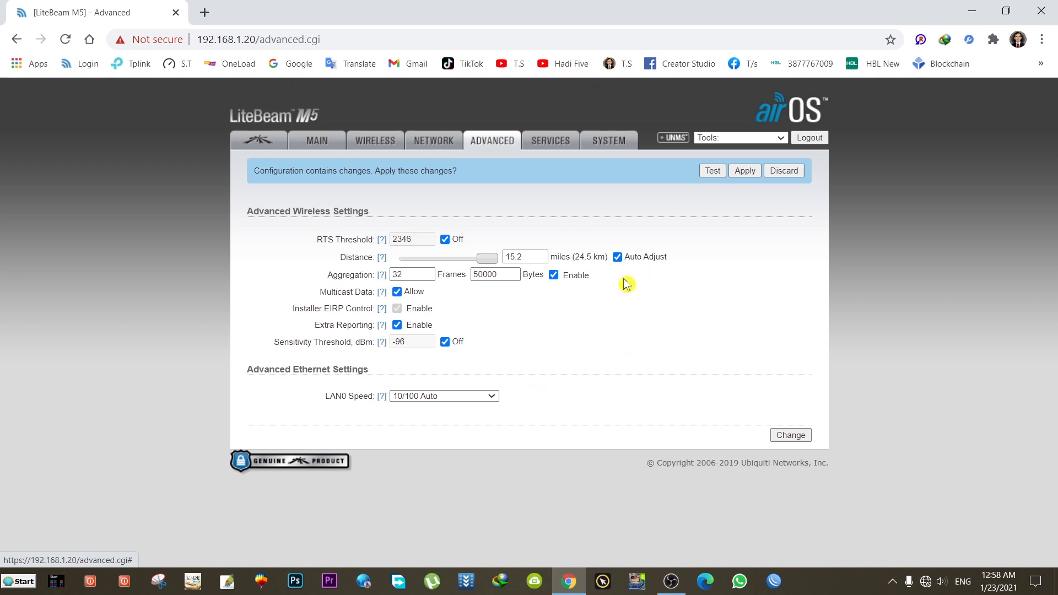
click(791, 436)
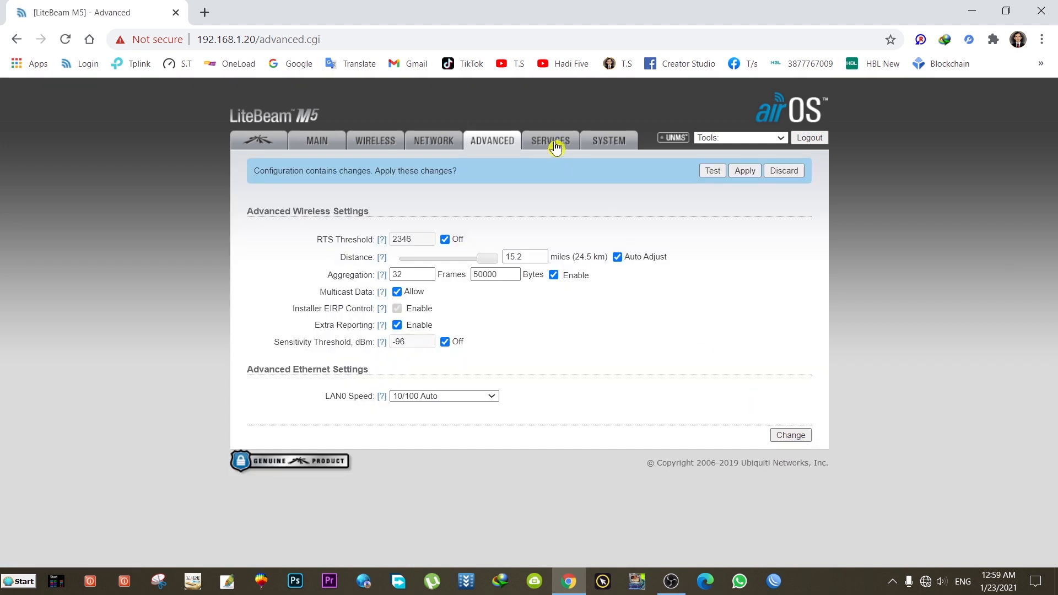
click(554, 144)
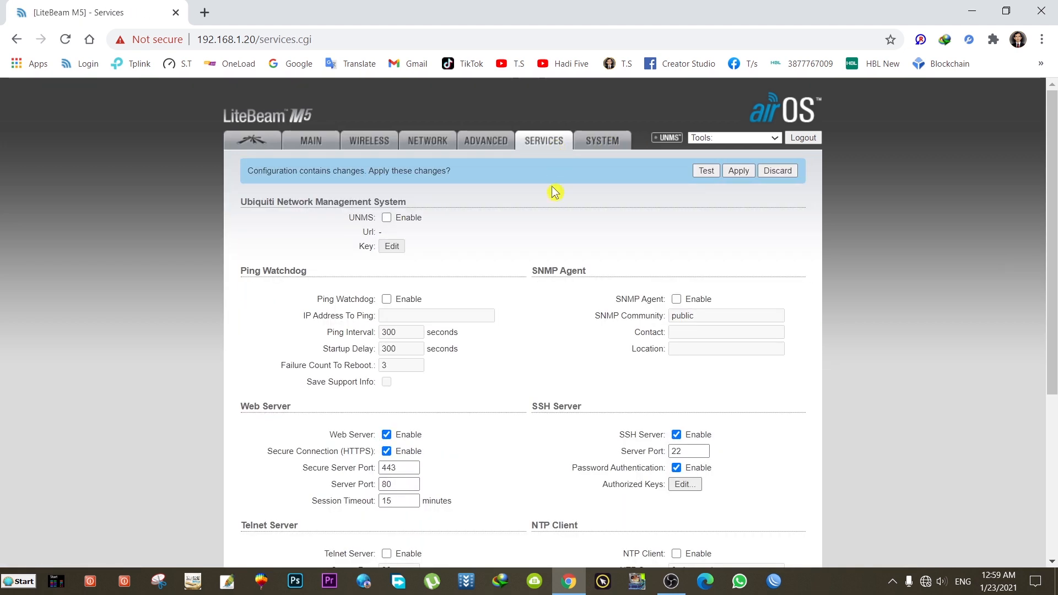
scroll(540, 302, down, 5)
scroll(538, 300, up, 3)
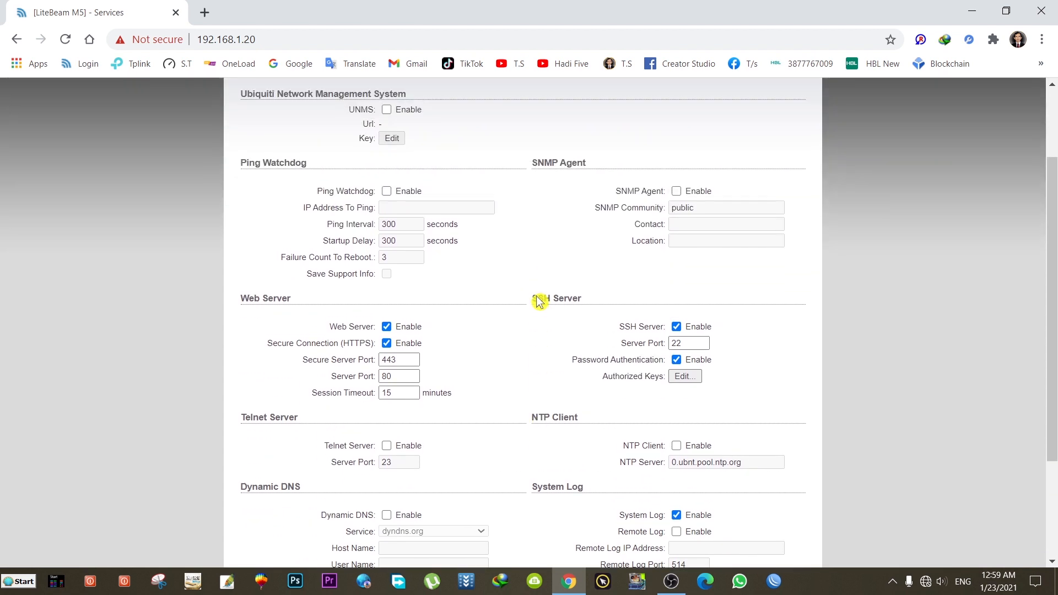
scroll(539, 298, up, 2)
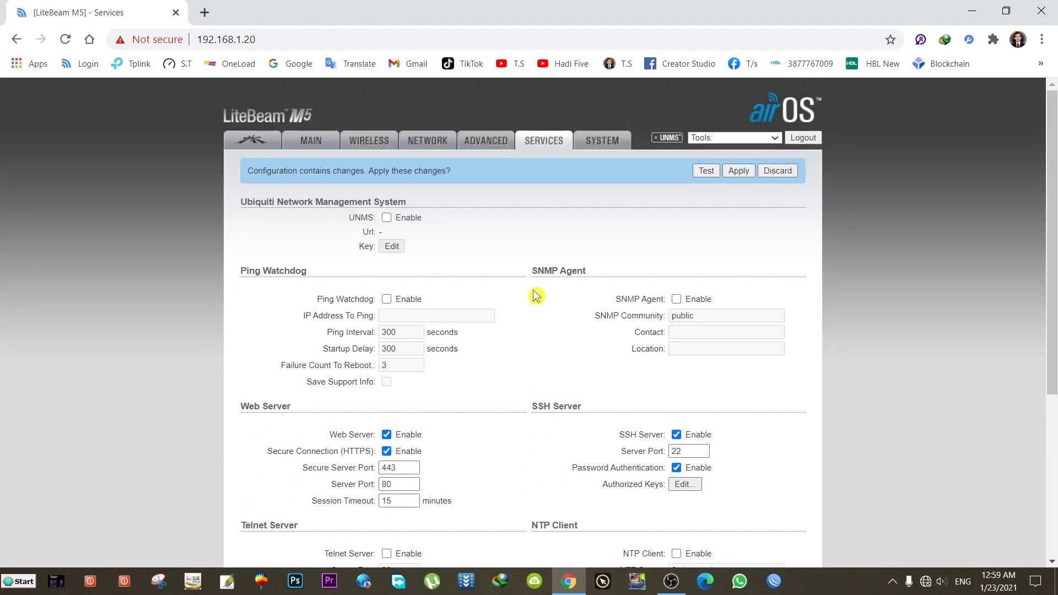
click(601, 148)
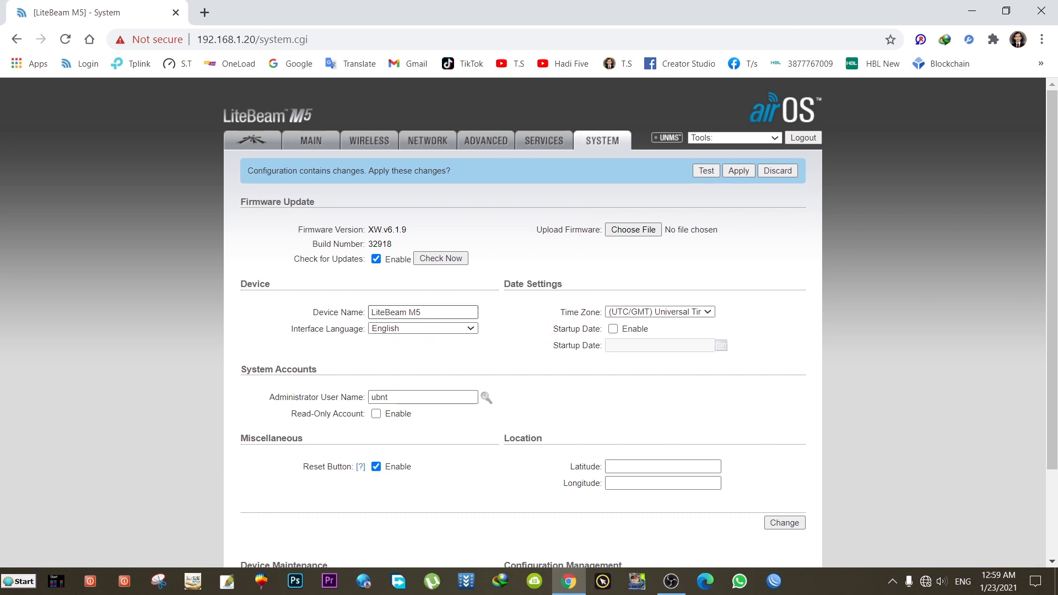
Step: Change the device name to the suggested longer name ending in 3G Network and reveal the admin password fields
click(431, 312)
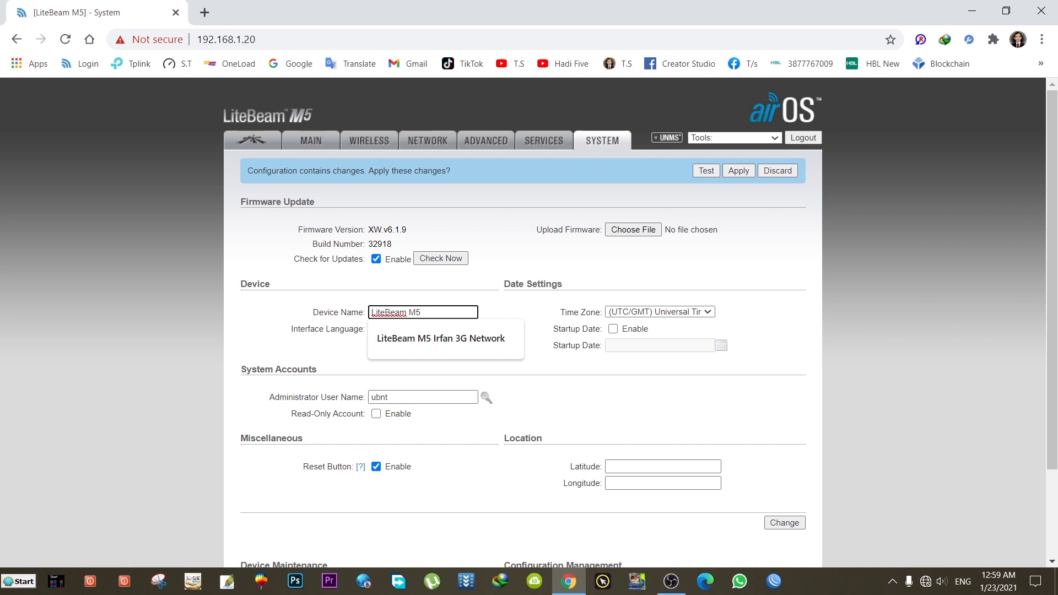
click(470, 341)
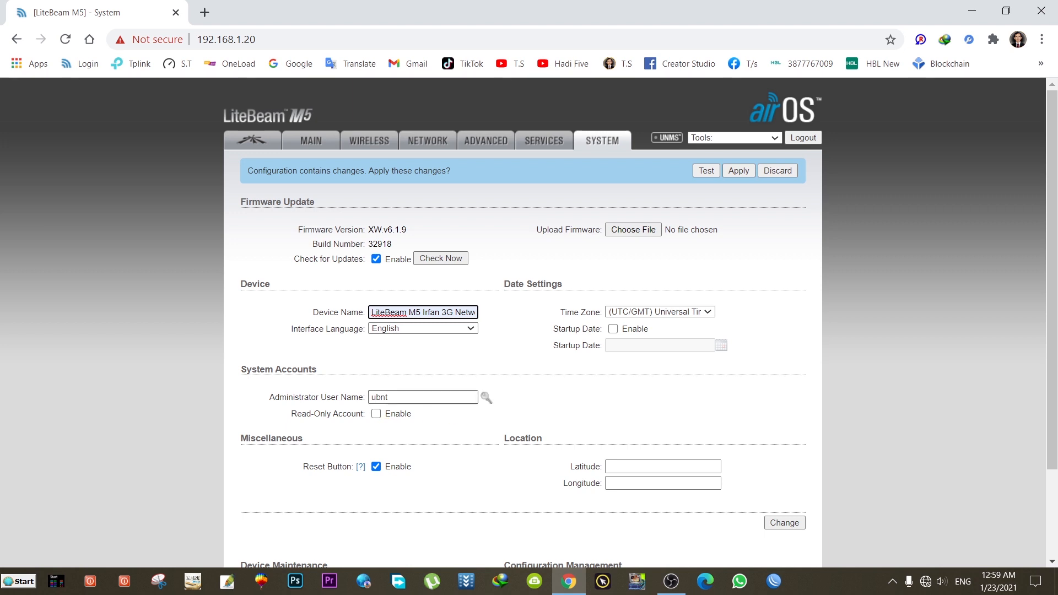
scroll(538, 388, down, 3)
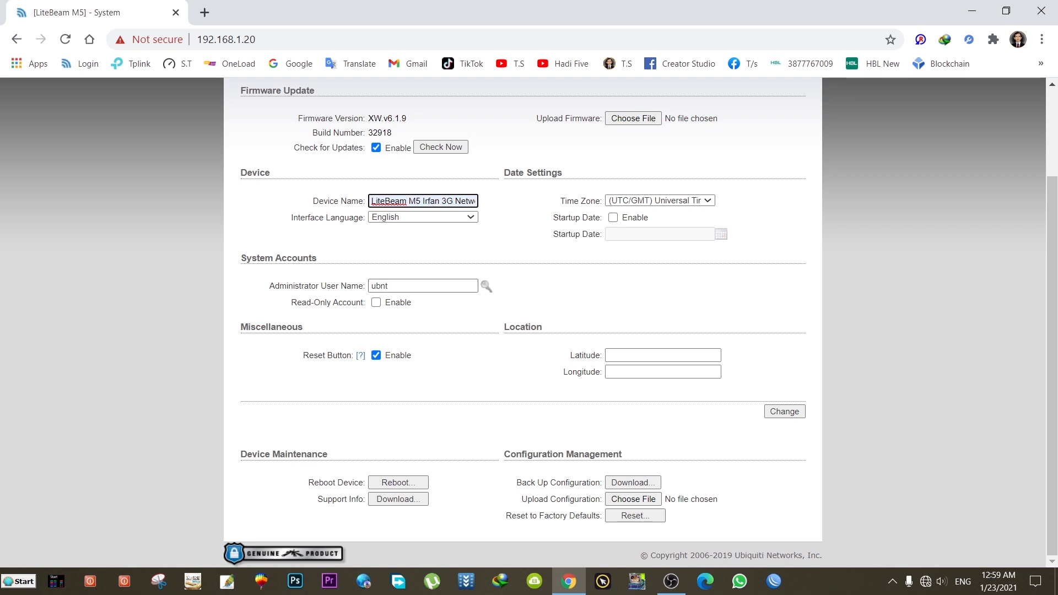
click(486, 286)
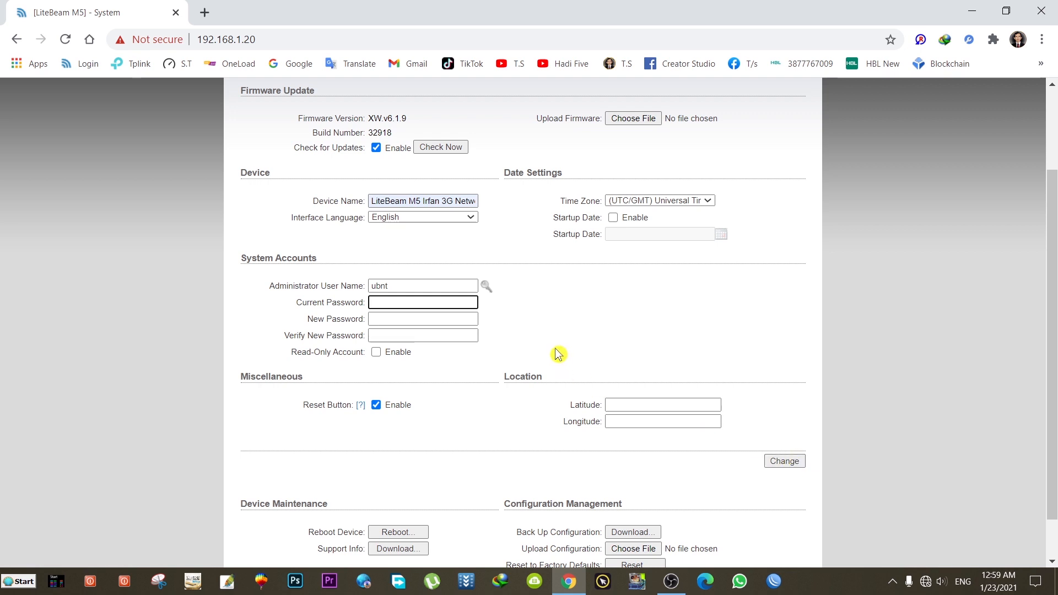
Step: Turn off the automatic Check for Updates option
scroll(554, 334, up, 2)
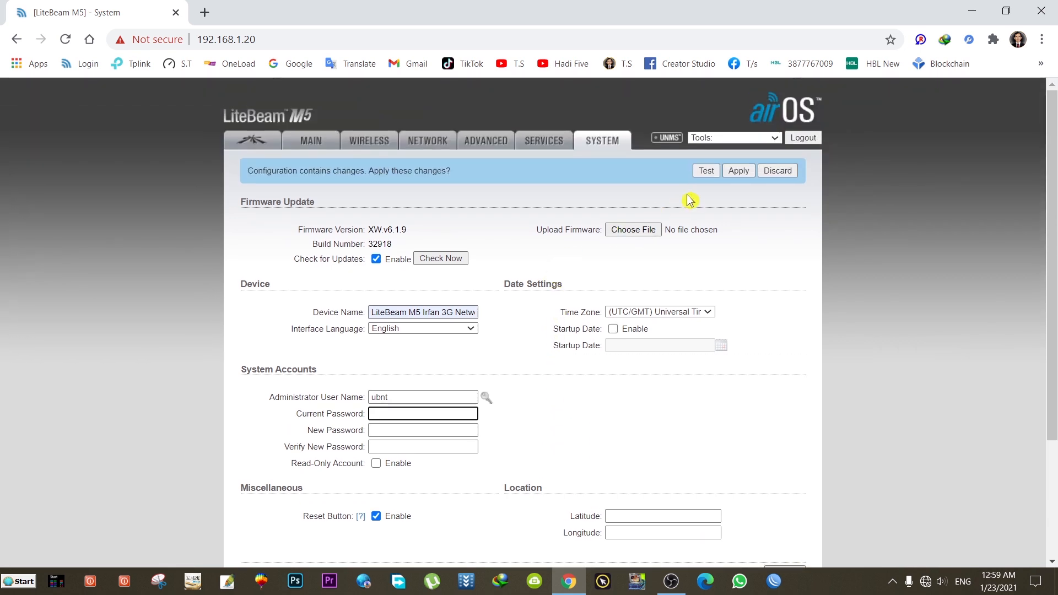
scroll(540, 320, down, 3)
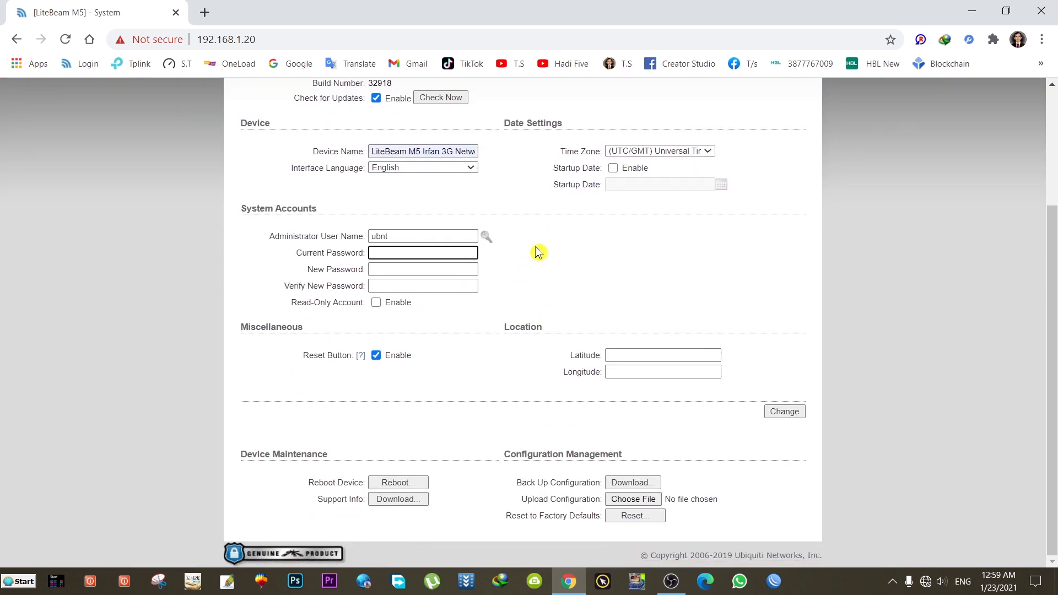
click(539, 251)
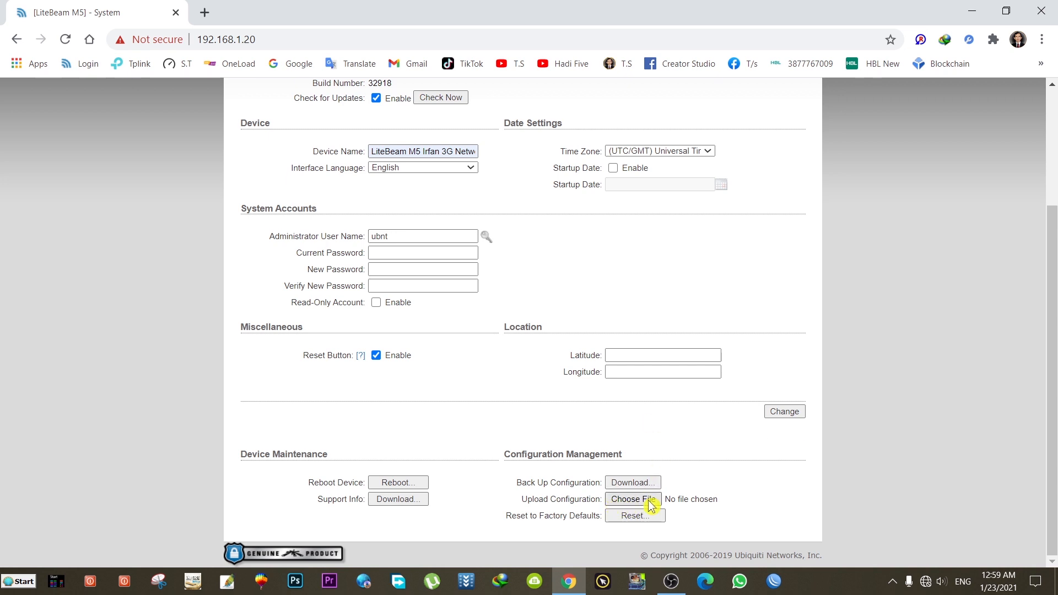
click(632, 502)
scroll(557, 325, up, 3)
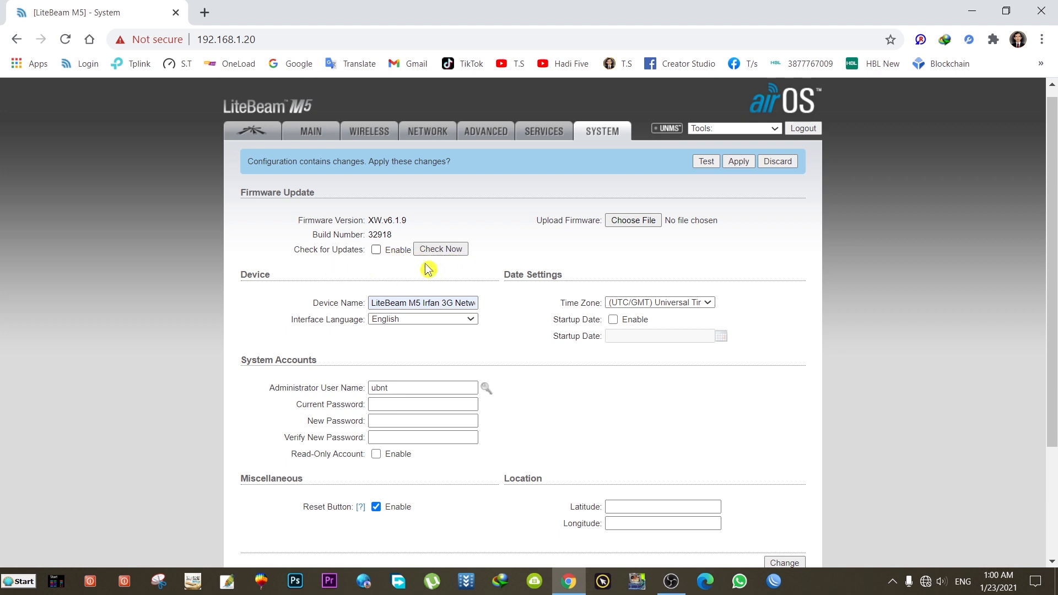
Step: Choose time zone (GMT+05:00) Ekaterinburg, Islamabad, Karachi, Tashkent and save the system settings with Change
click(709, 304)
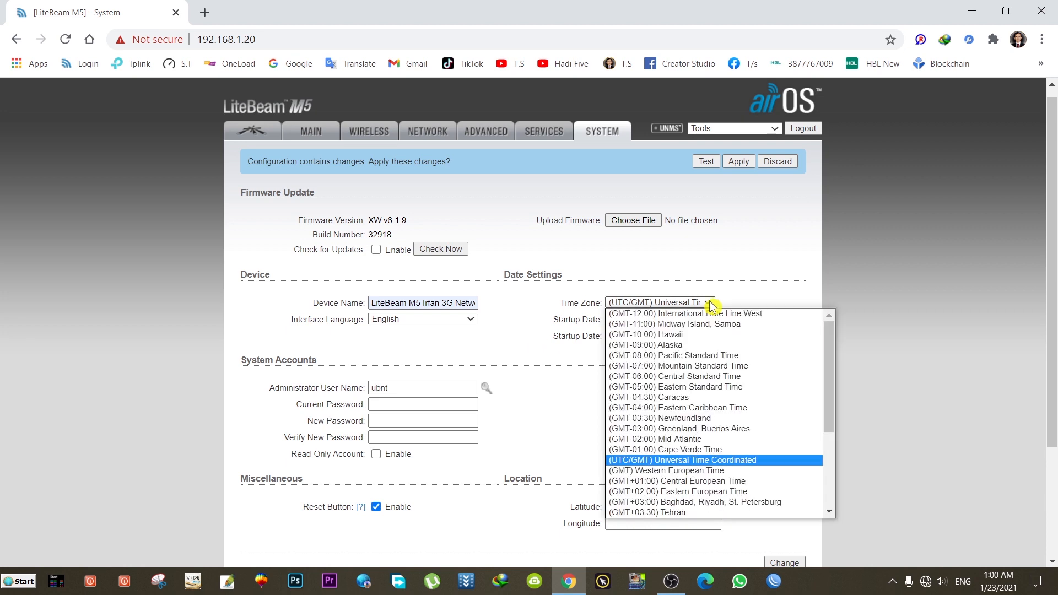
scroll(765, 397, down, 3)
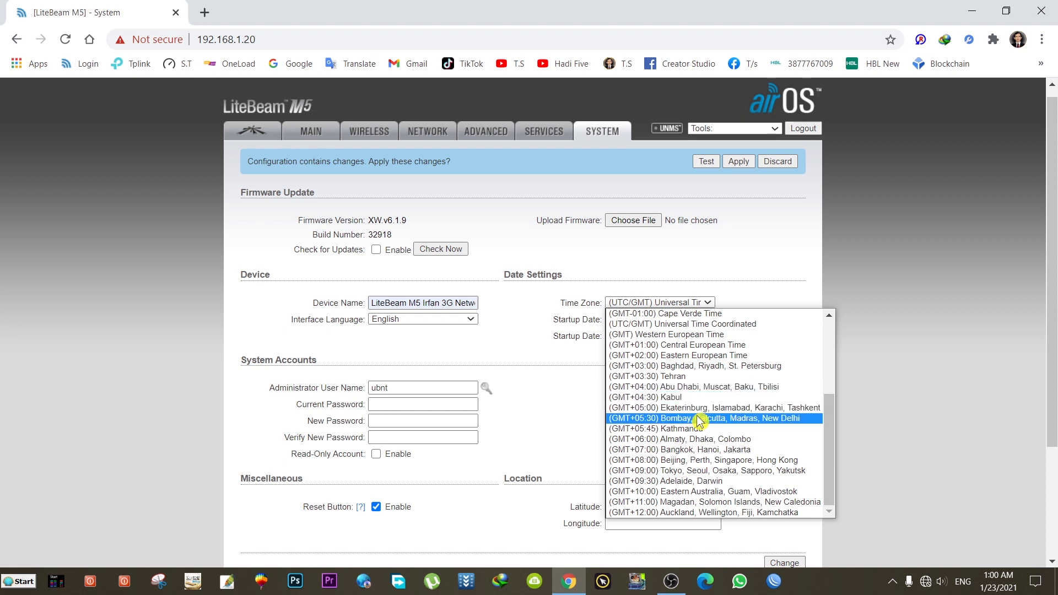
click(742, 411)
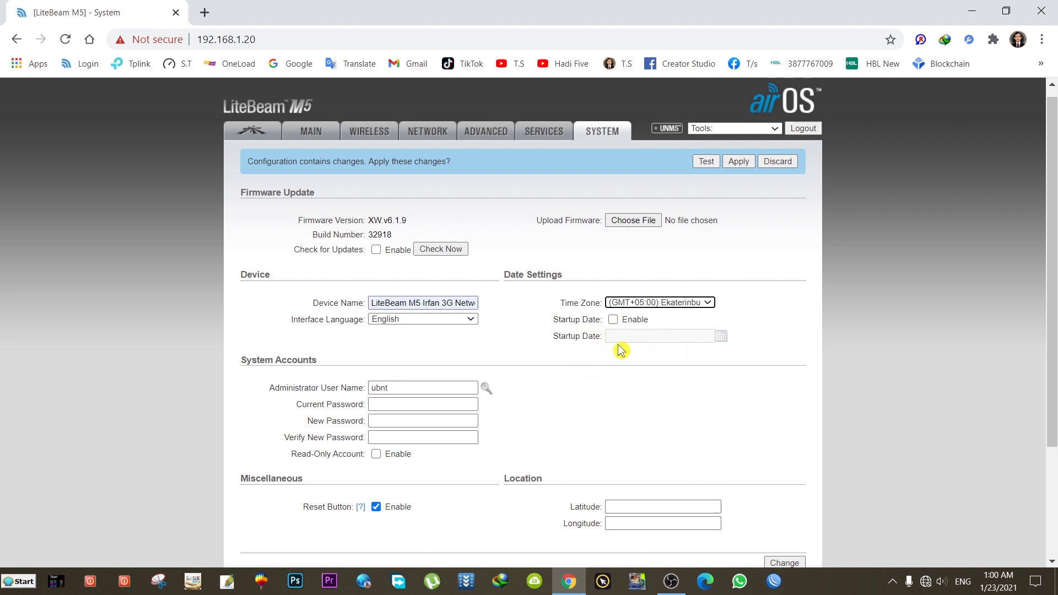
scroll(551, 303, down, 3)
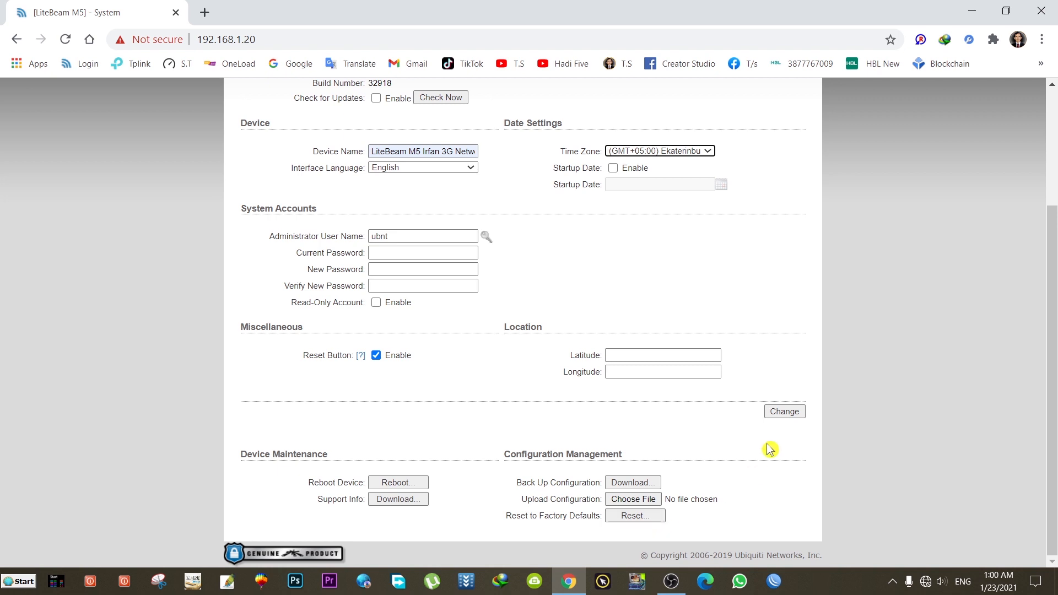
click(790, 414)
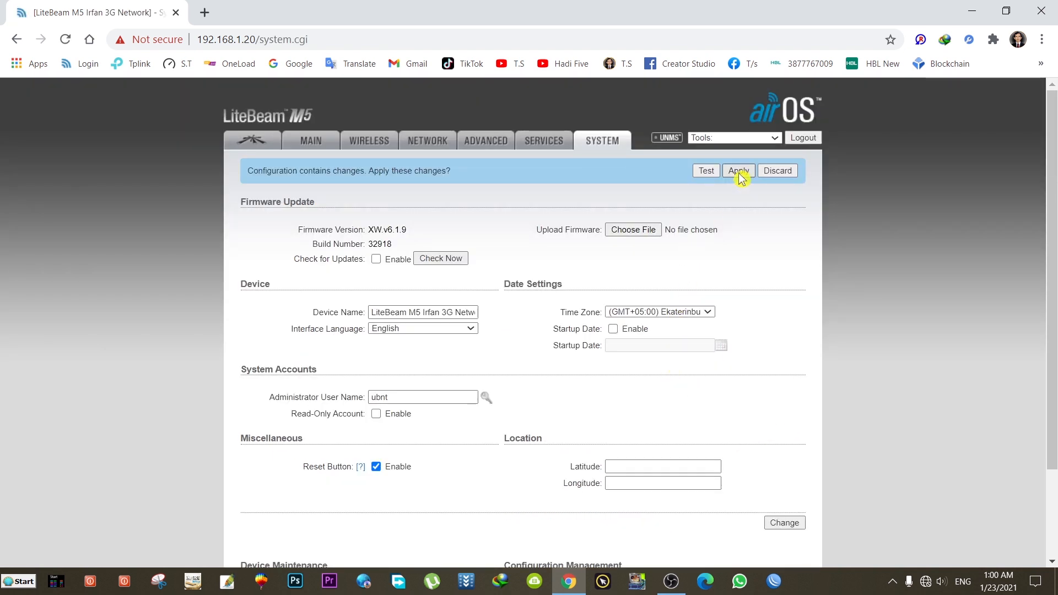
Step: Apply all pending configuration changes to the LiteBeam
click(738, 172)
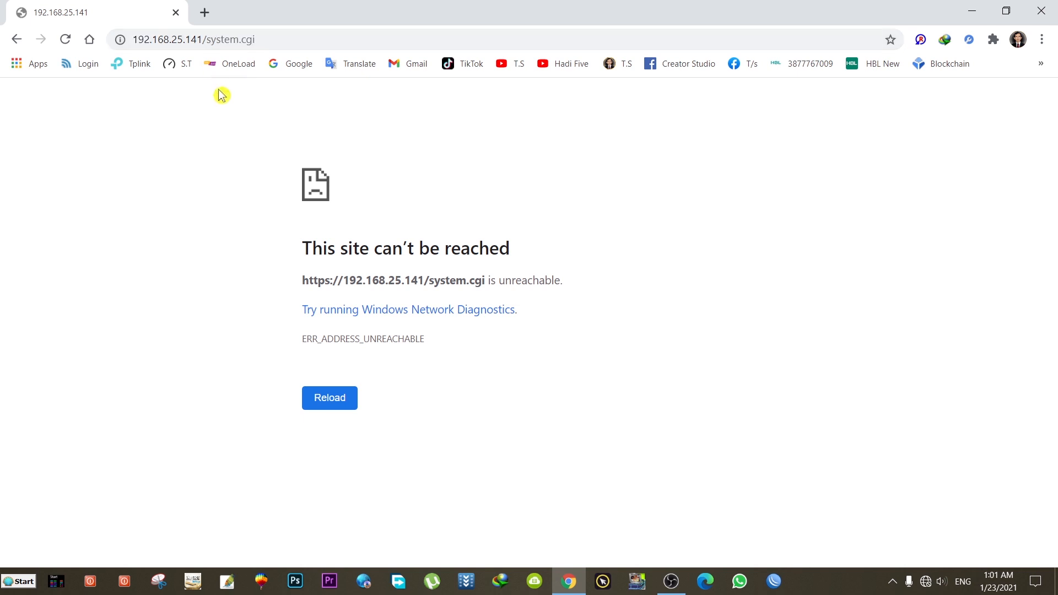
Step: Go from the network status to the Network Connections list and select the Ethernet adapter
click(926, 582)
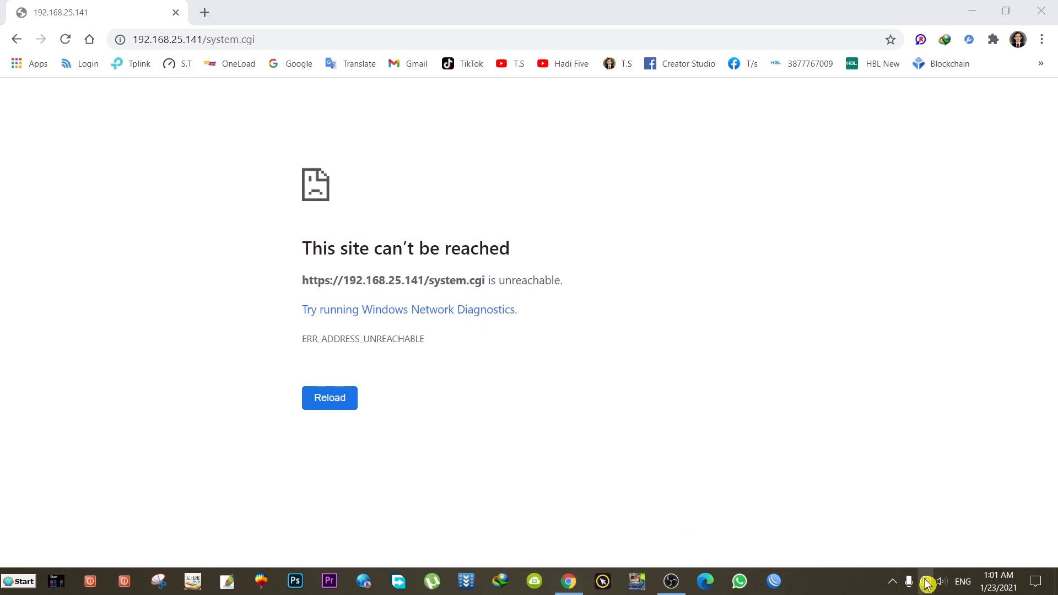
click(900, 491)
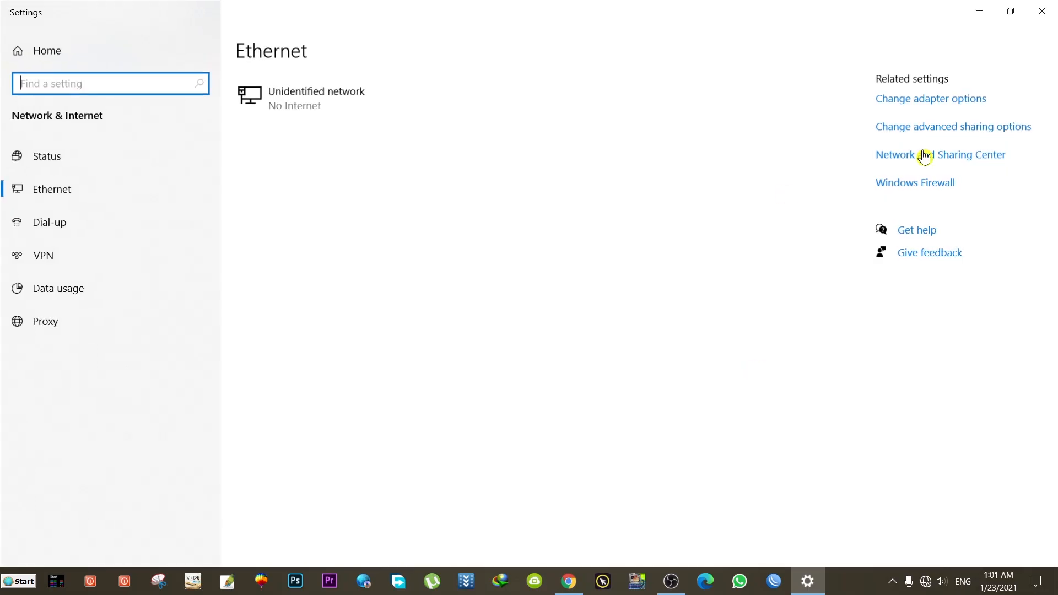
click(953, 104)
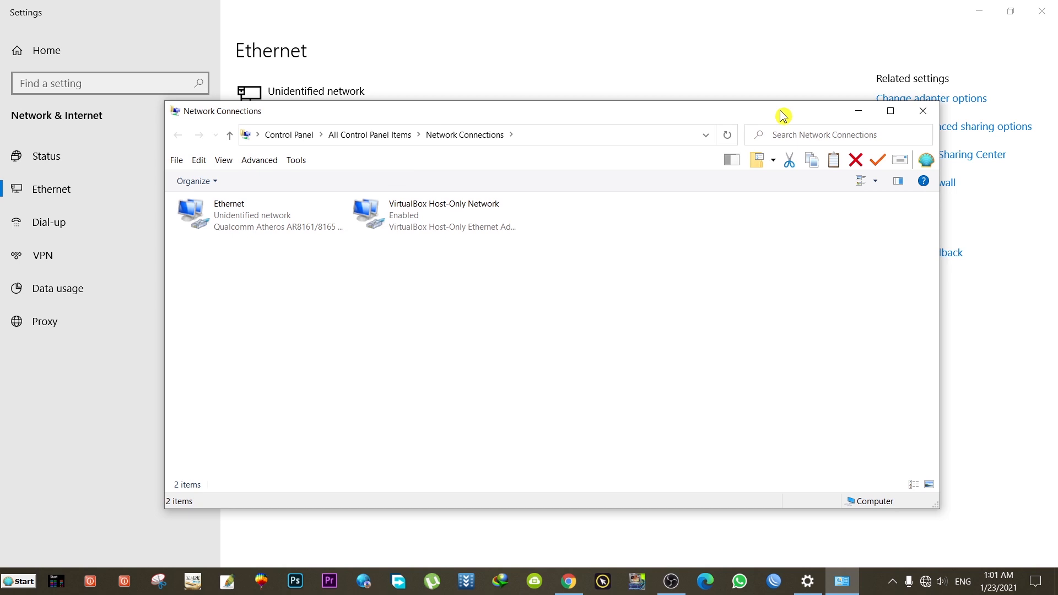
click(246, 216)
right_click(245, 216)
Step: Reconfirm the Ethernet adapter's static IPv4 settings, then close Network Connections and Settings
click(303, 345)
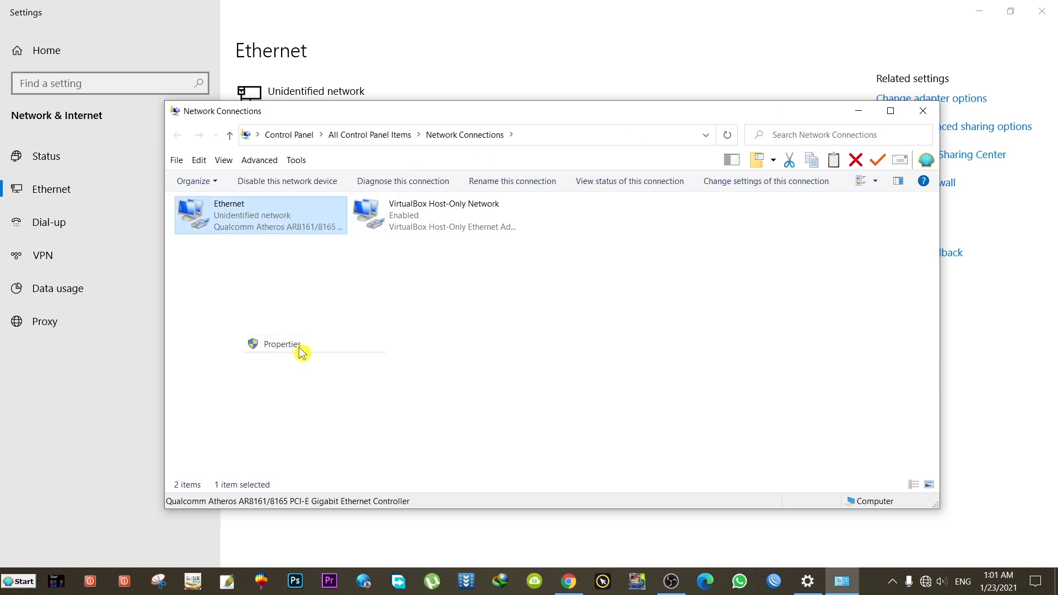
double_click(342, 331)
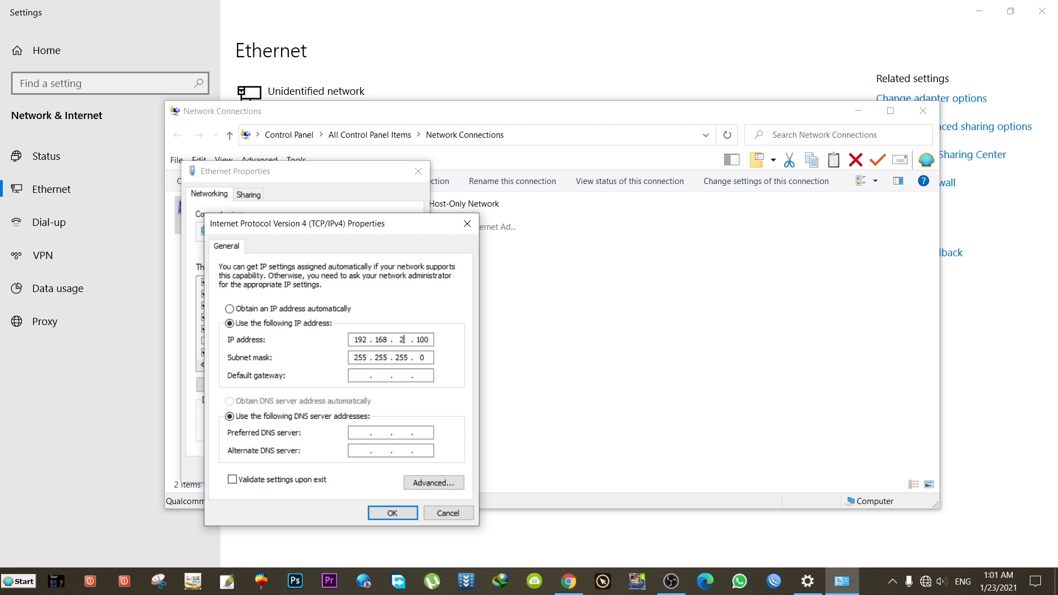
click(398, 516)
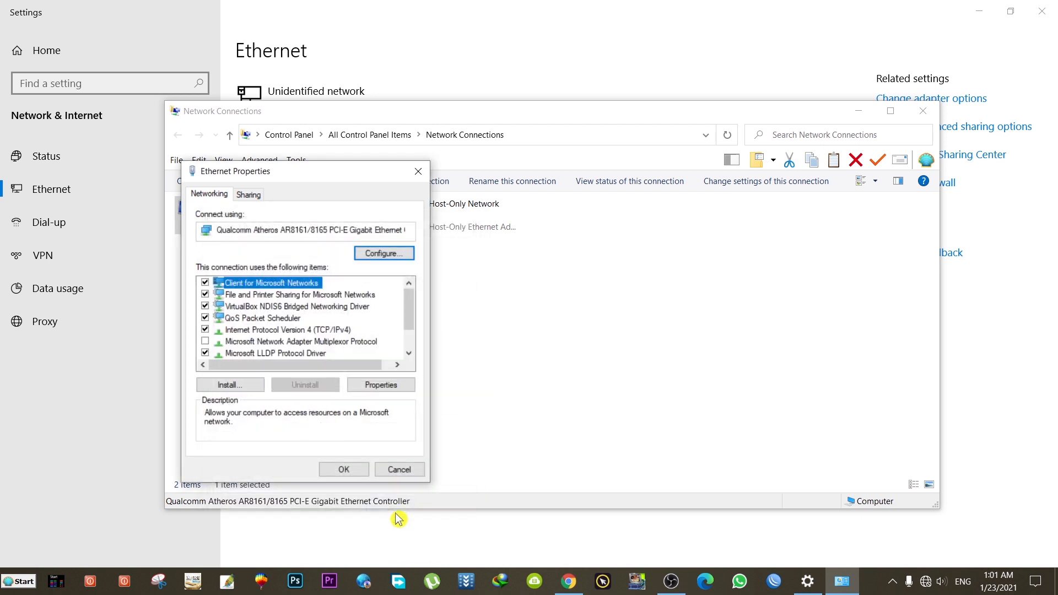
click(393, 465)
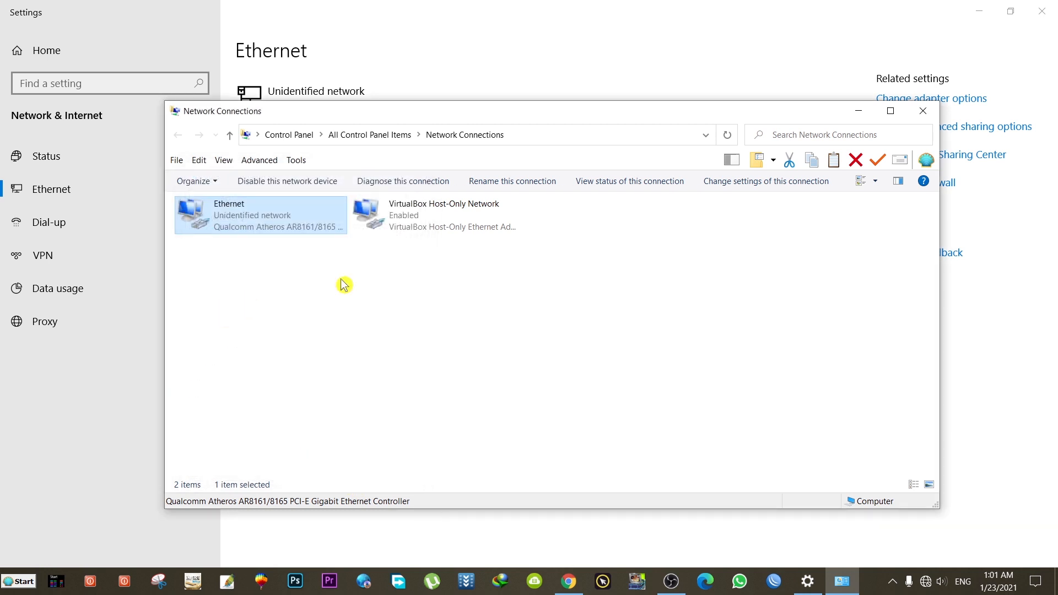
click(858, 110)
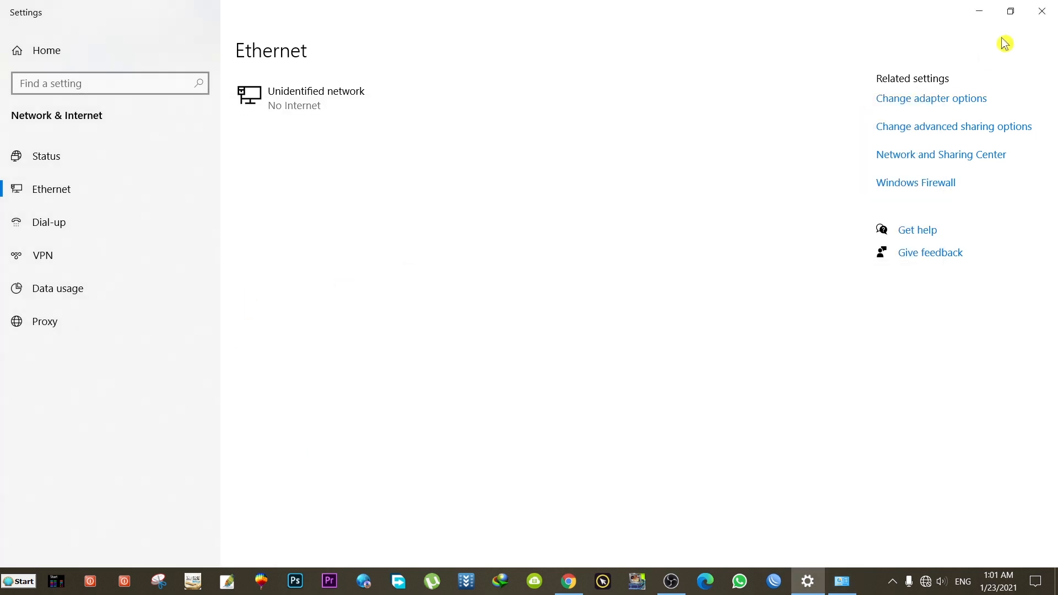
click(1042, 11)
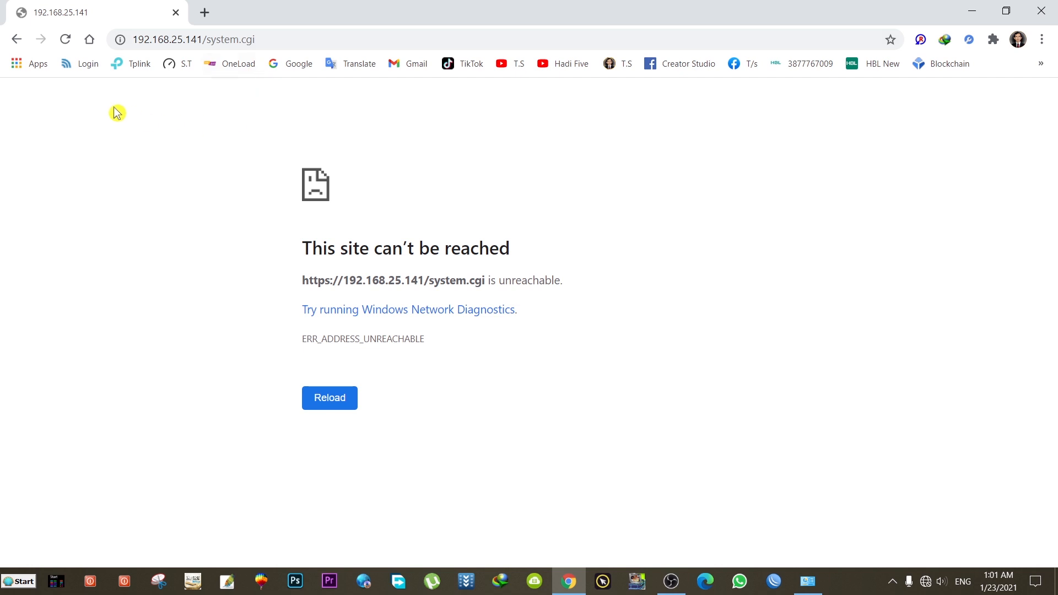
Step: Reload 192.168.25.141 and proceed past the certificate warning to the LiteBeam
click(65, 39)
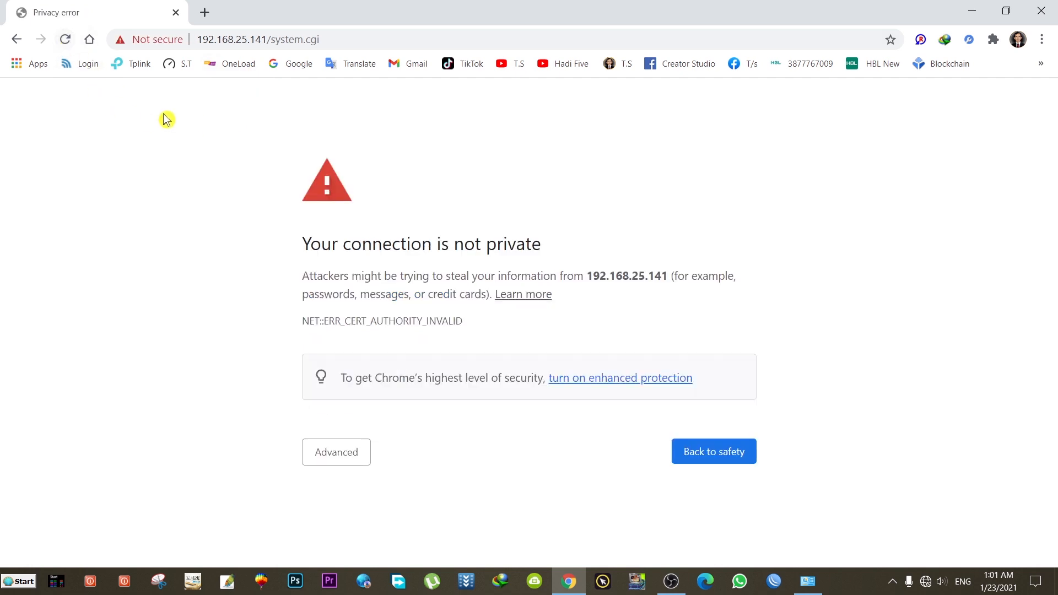
click(346, 462)
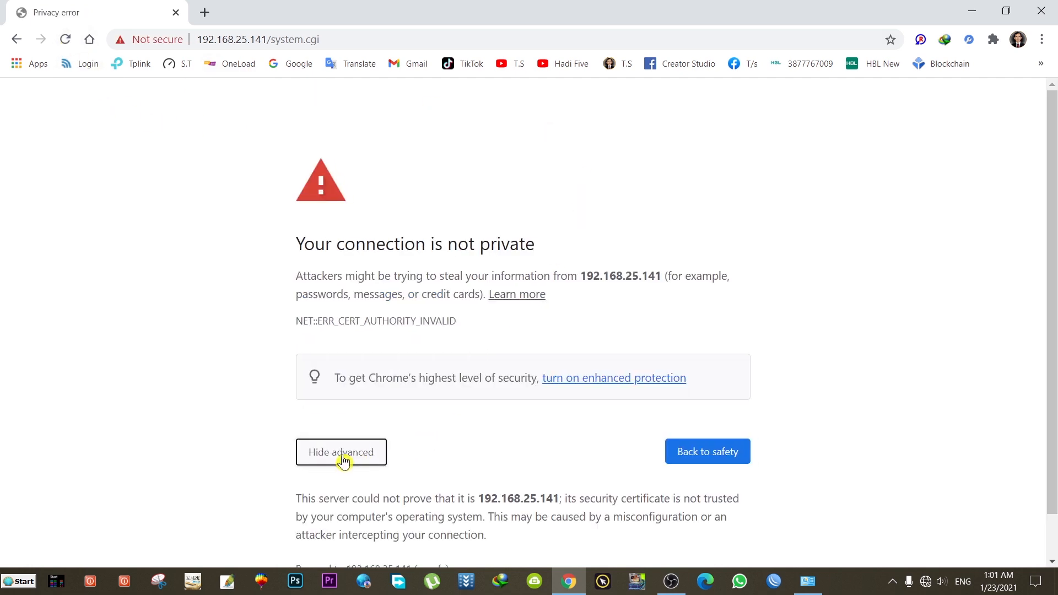
click(389, 524)
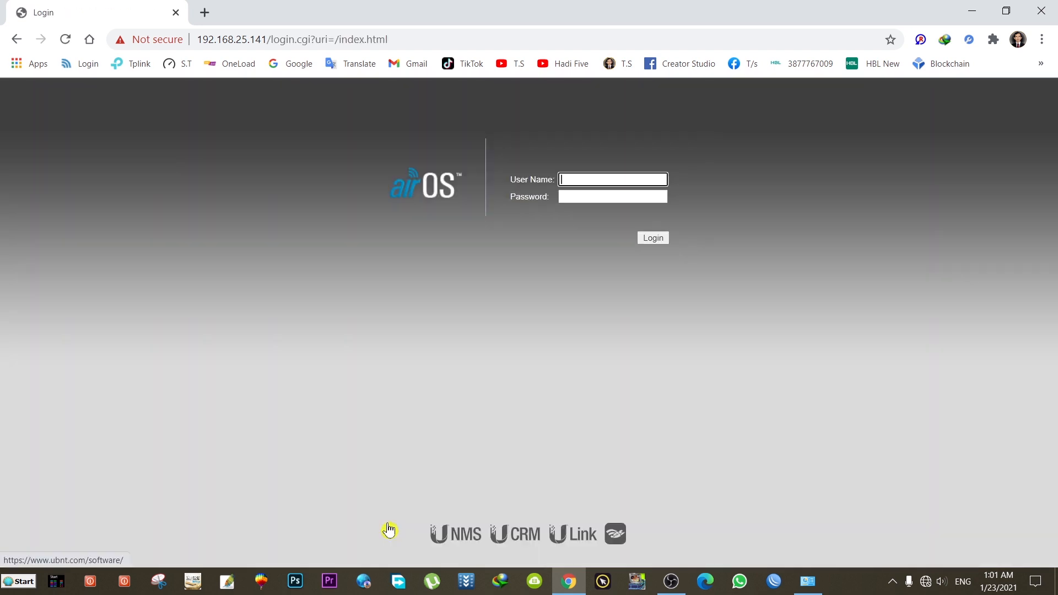
Step: Log in to the LiteBeam with the admin user name and password
text(ubnt)
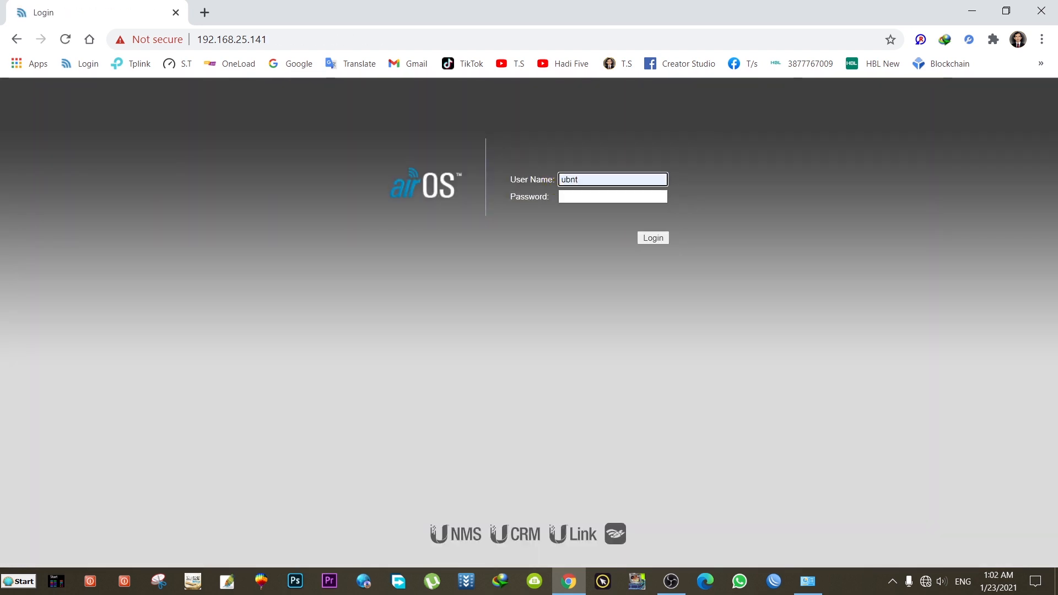
key(Tab)
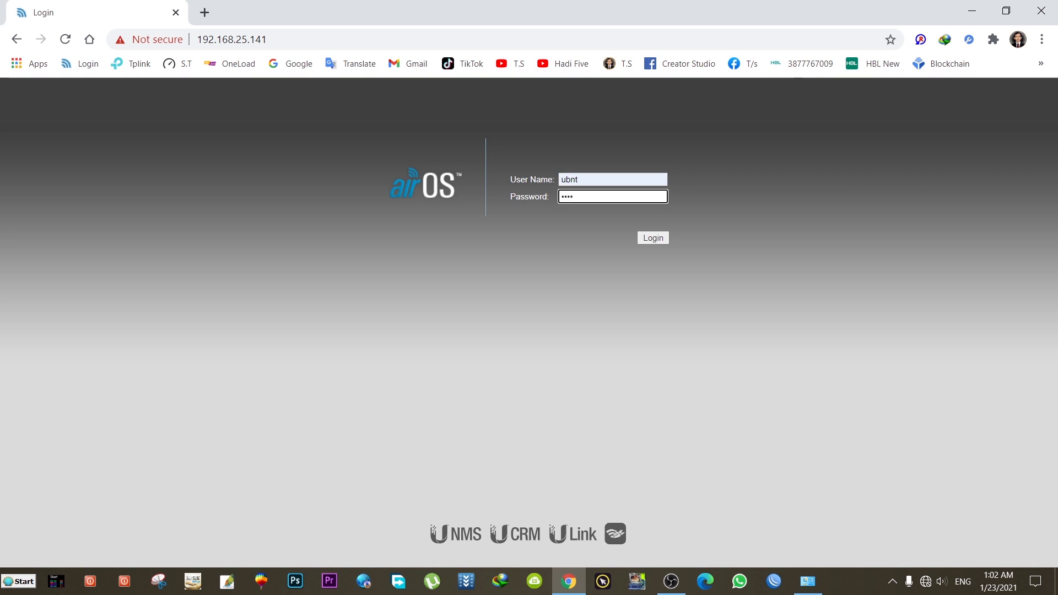
text(•)
key(Return)
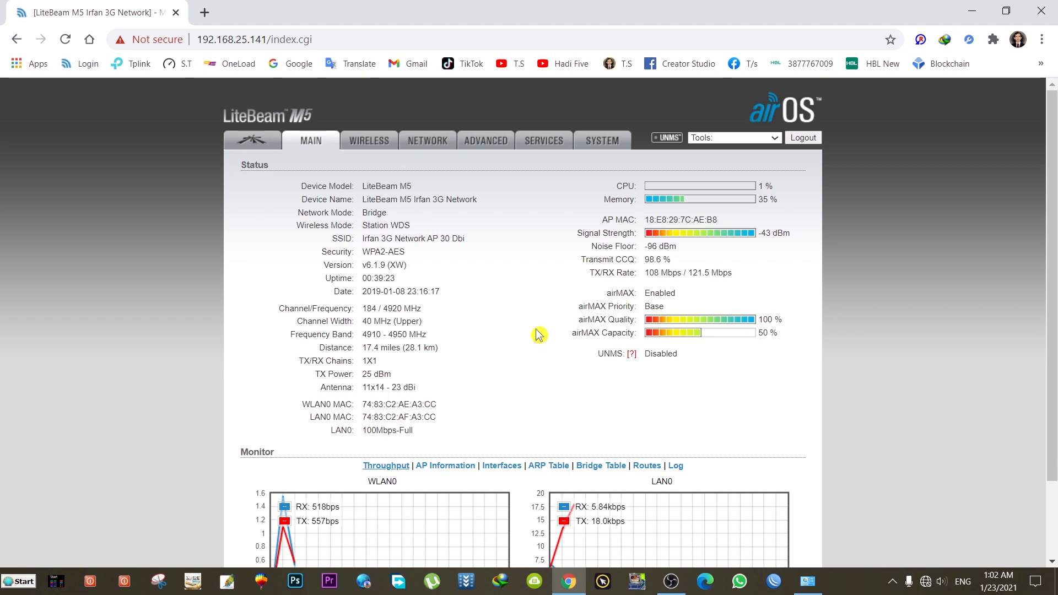
scroll(538, 333, down, 2)
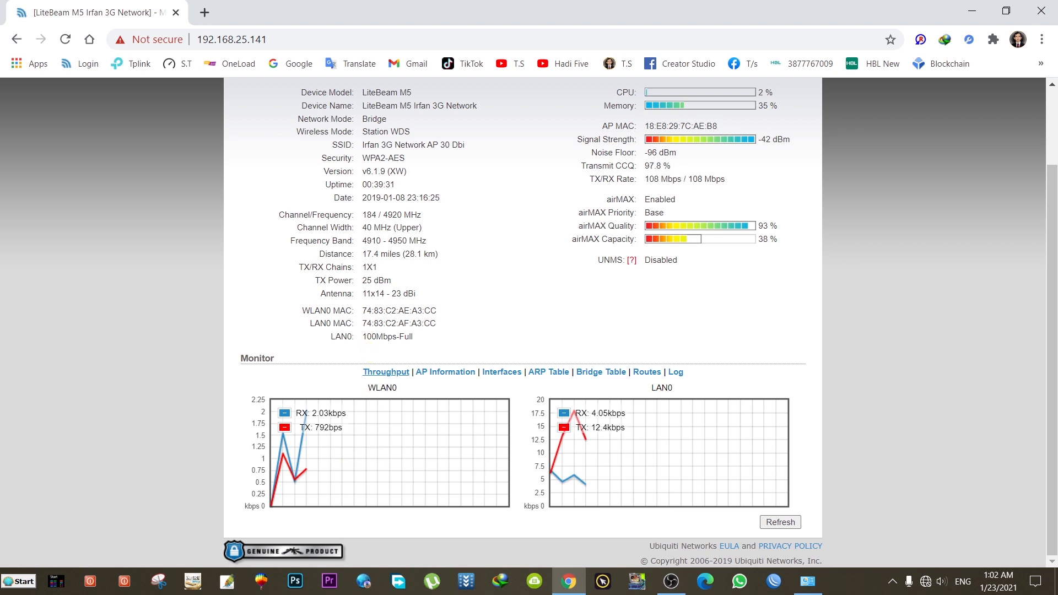
drag(362, 336, 405, 337)
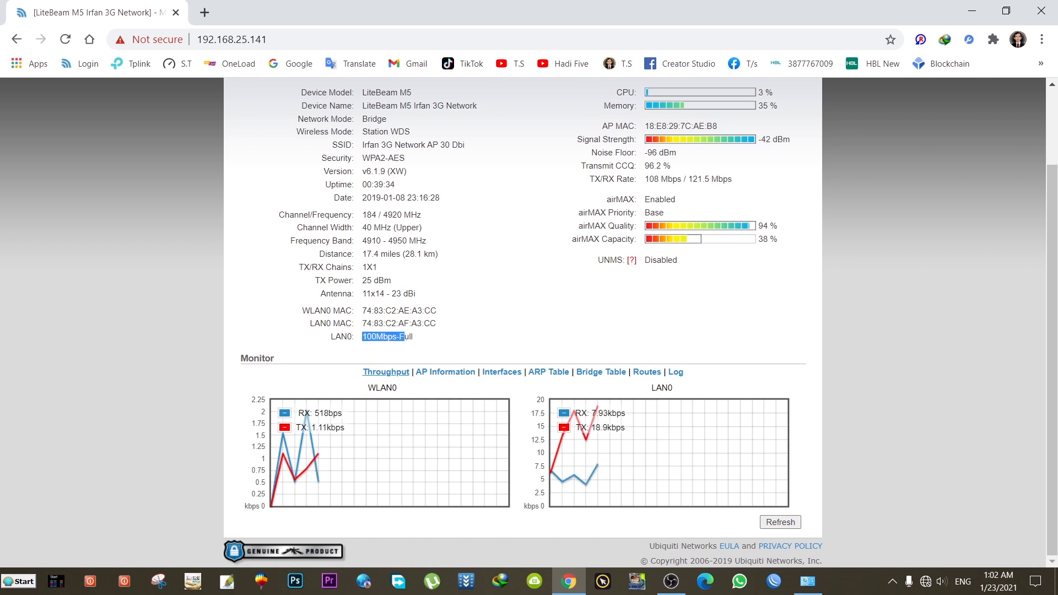
scroll(522, 345, up, 2)
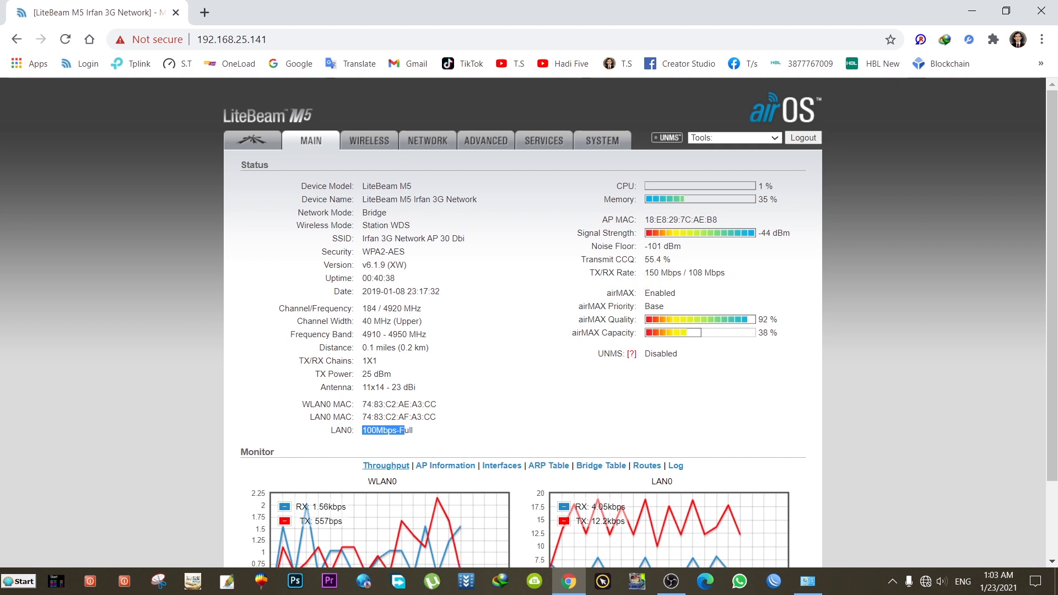
drag(645, 260, 661, 259)
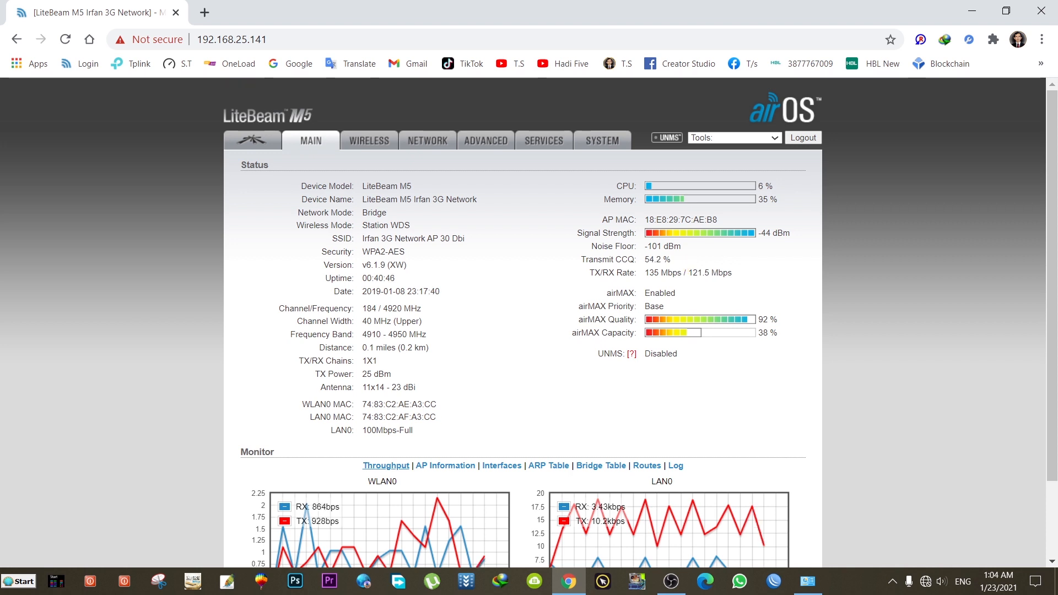
drag(644, 260, 662, 260)
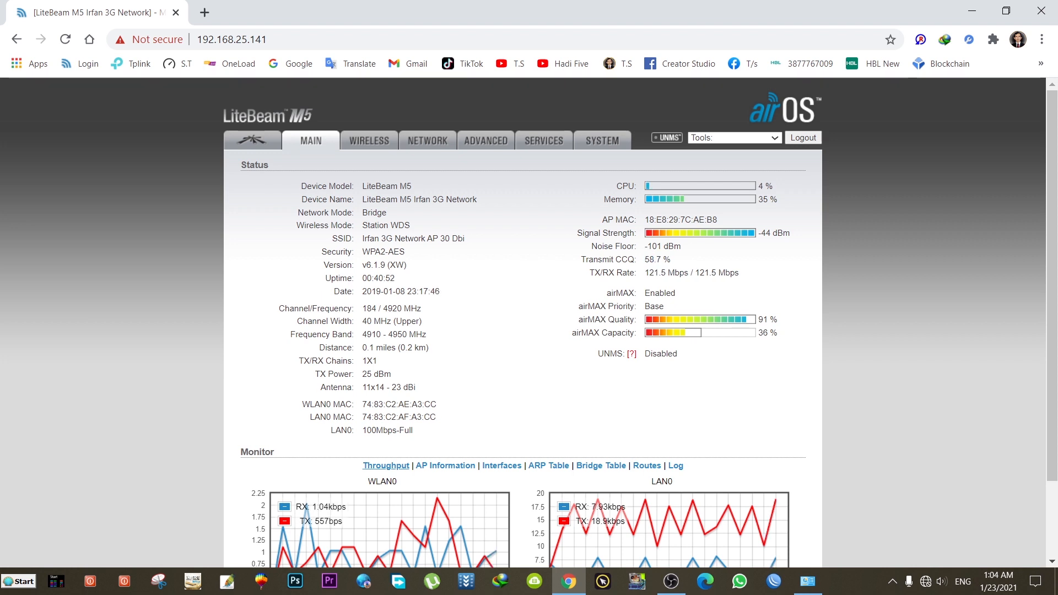
drag(645, 259, 657, 260)
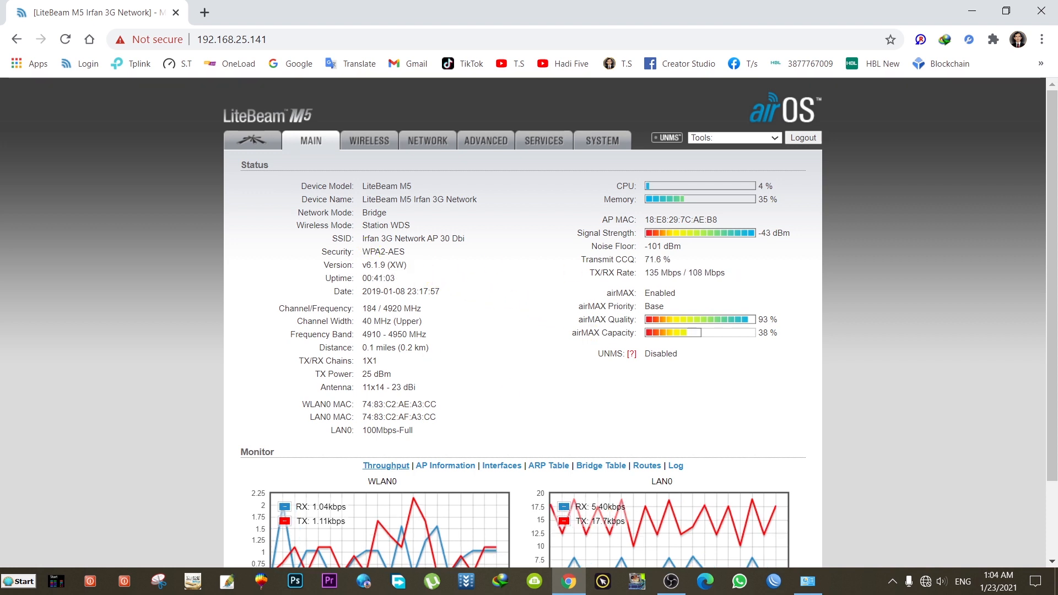
drag(362, 238, 449, 249)
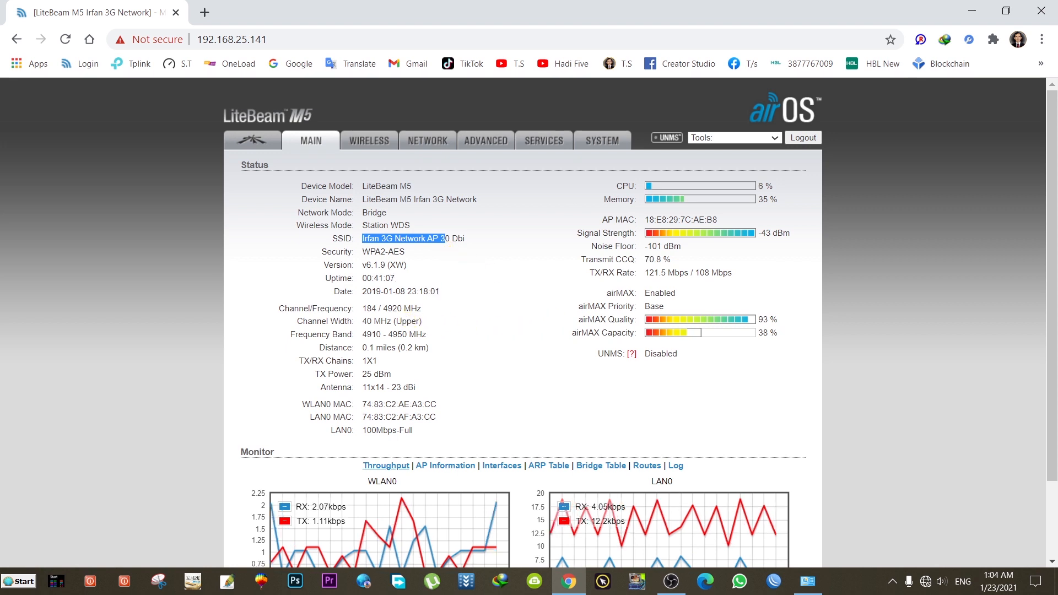
drag(383, 308, 404, 309)
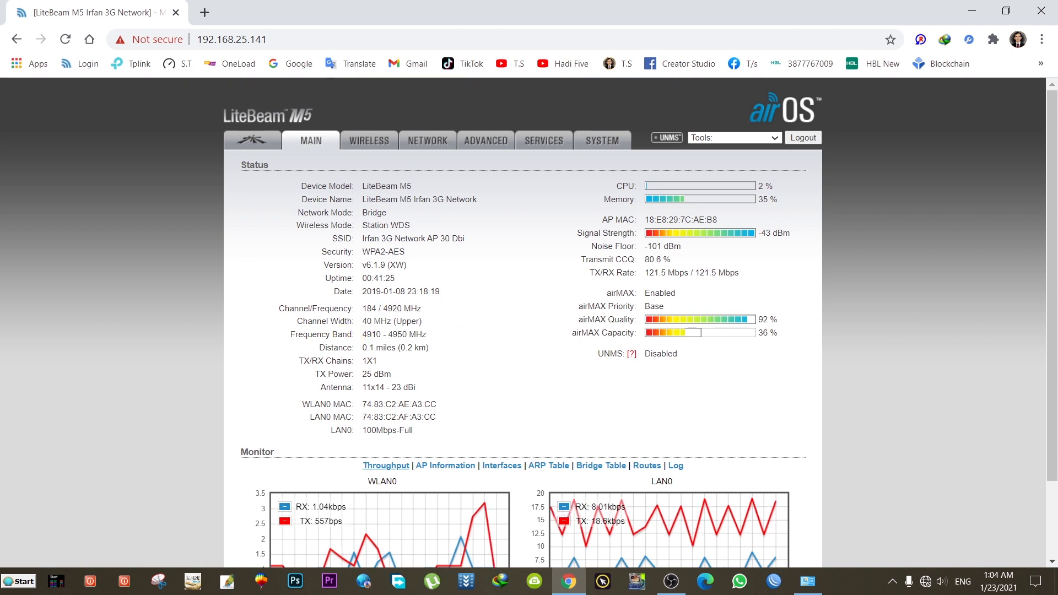
double_click(367, 322)
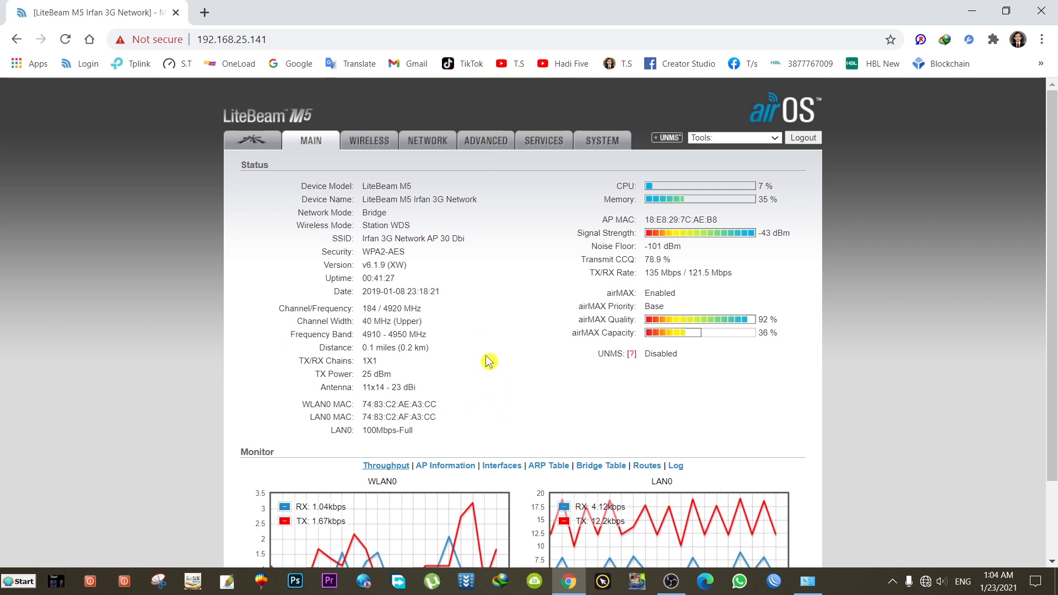
scroll(490, 364, down, 2)
scroll(582, 375, up, 2)
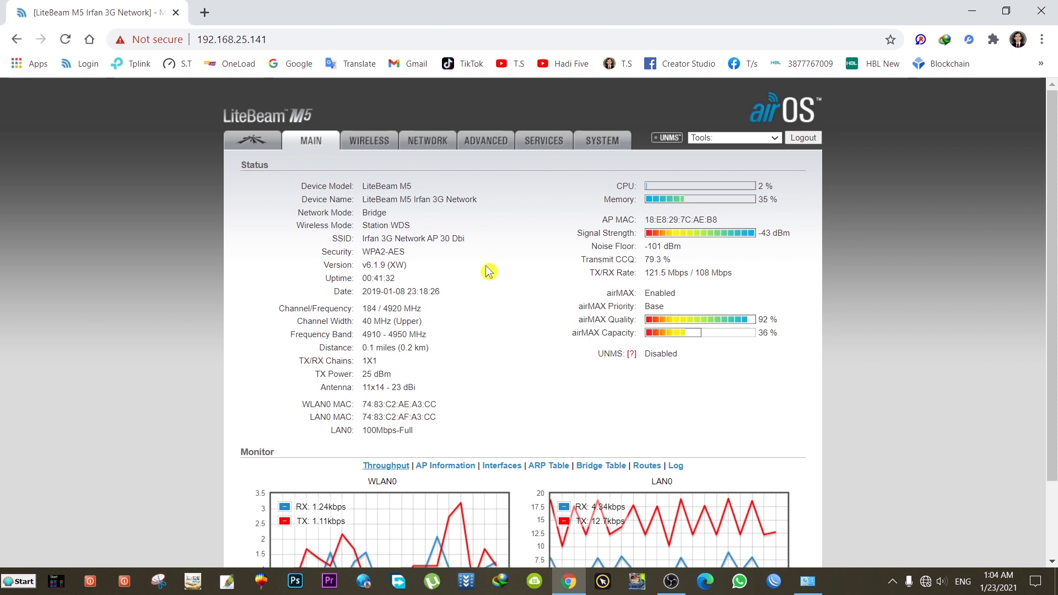
Step: Load 192.168.25.140 in a new Chrome tab
click(206, 12)
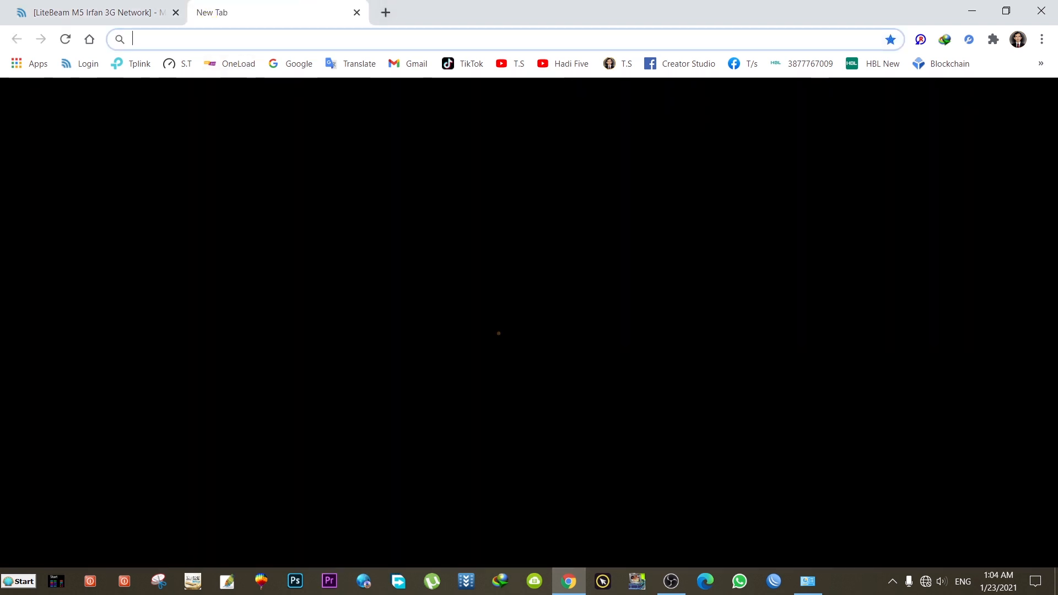
text(1)
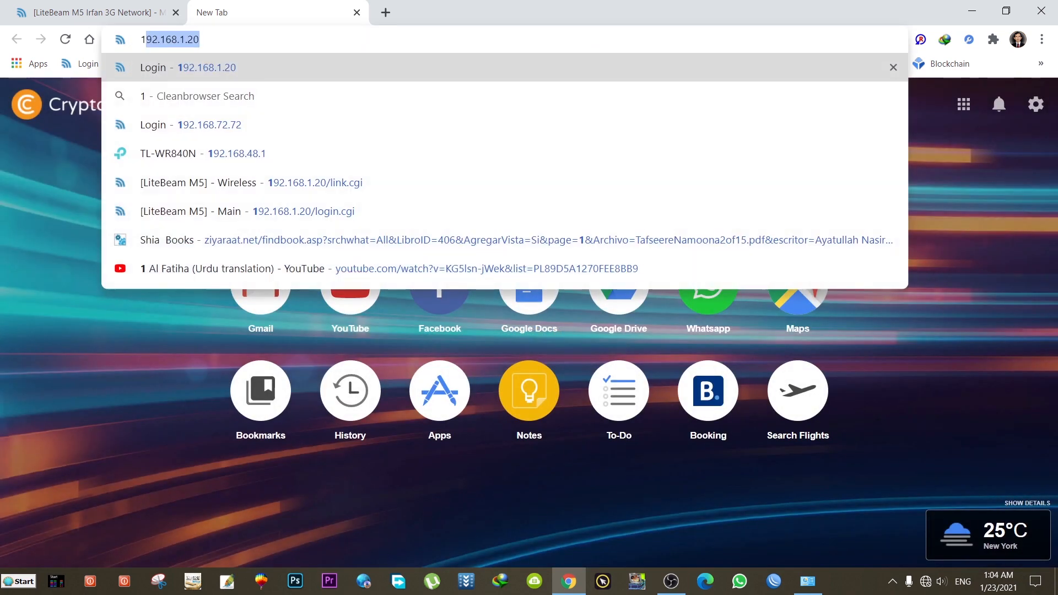
text(92.)
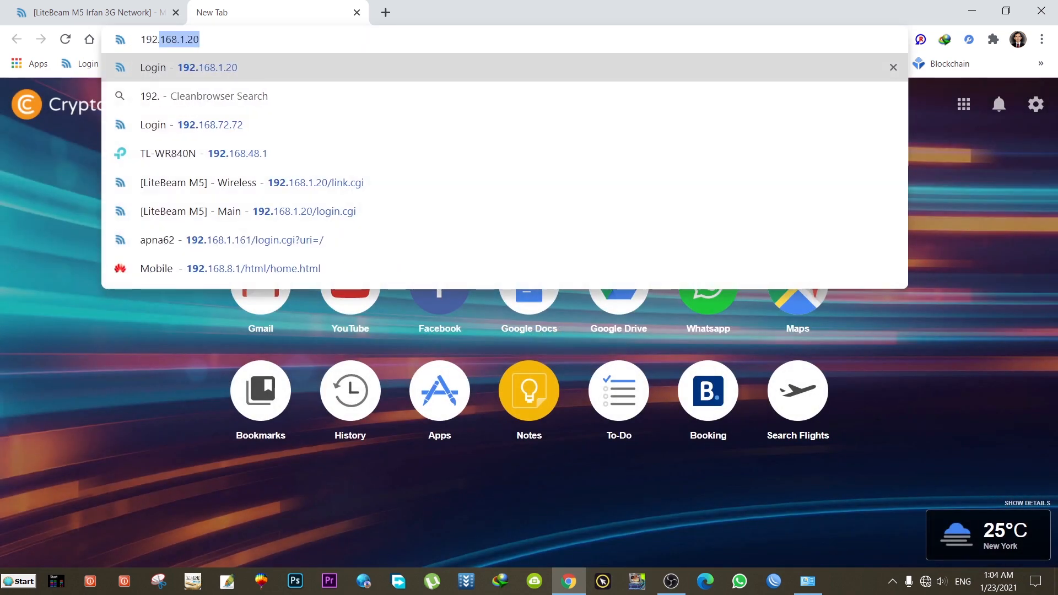
text(168)
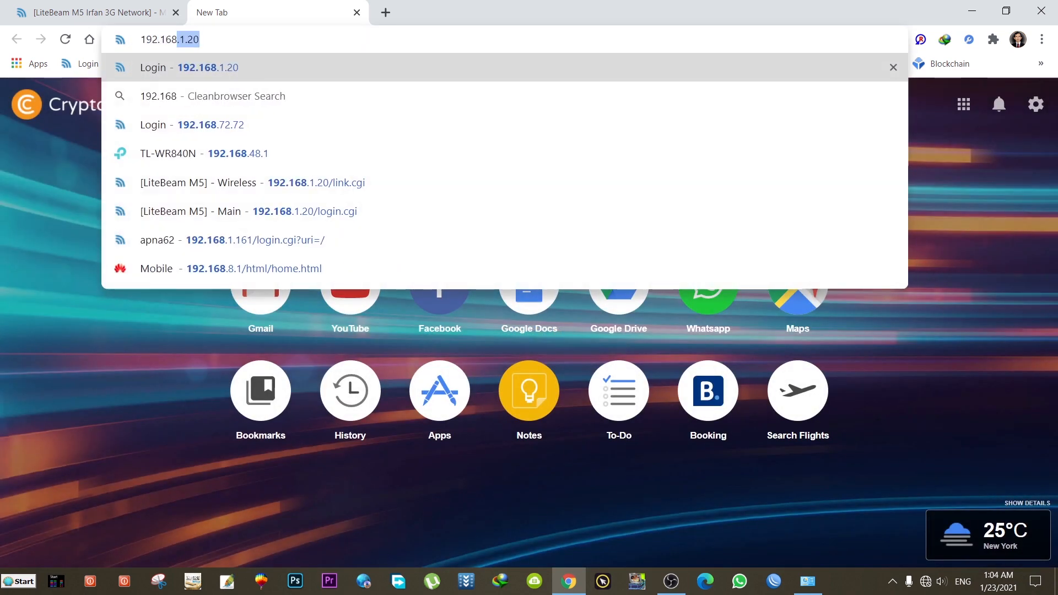
text(.)
text(25)
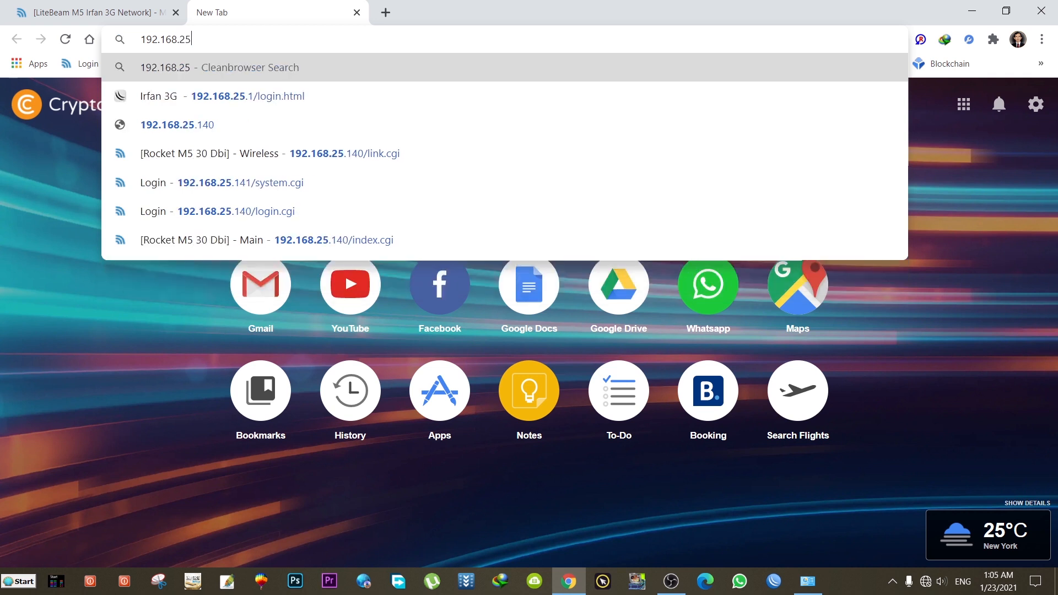
text(.140)
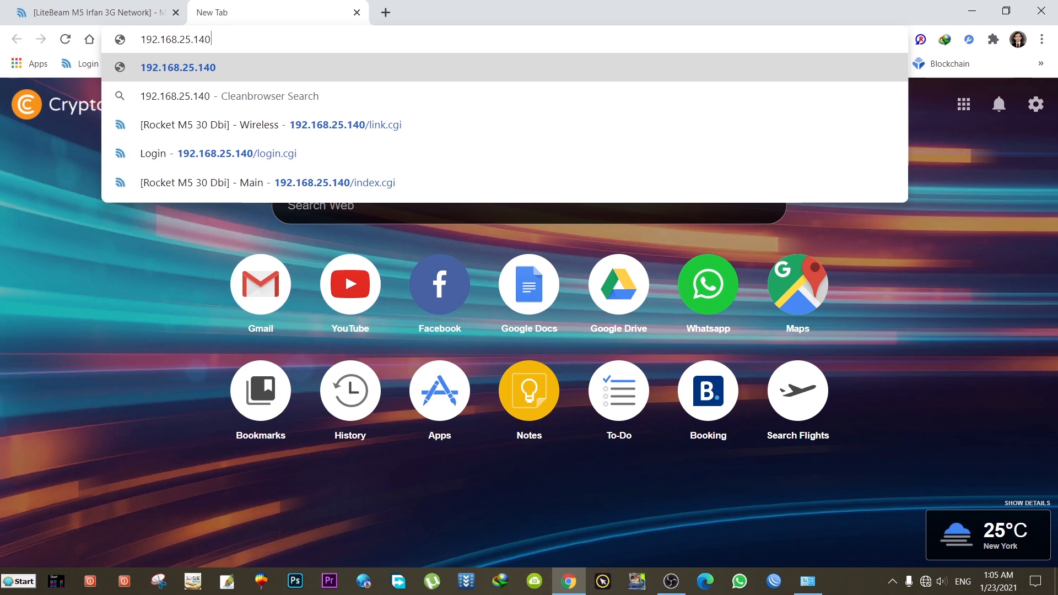
key(Return)
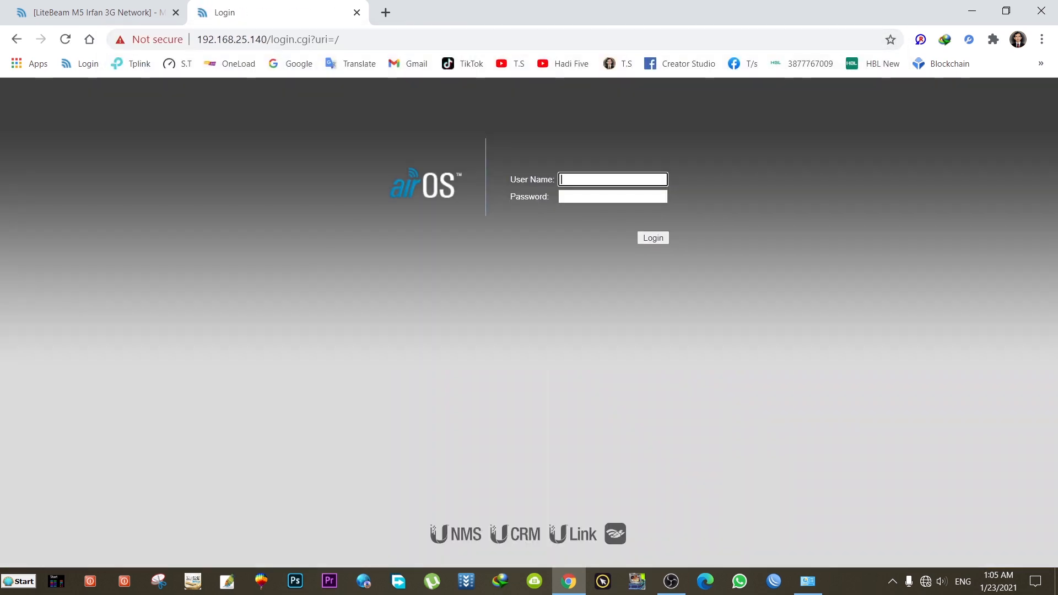
Step: Log in to the Rocket M5 with the saved user name and the account password
click(585, 180)
click(586, 205)
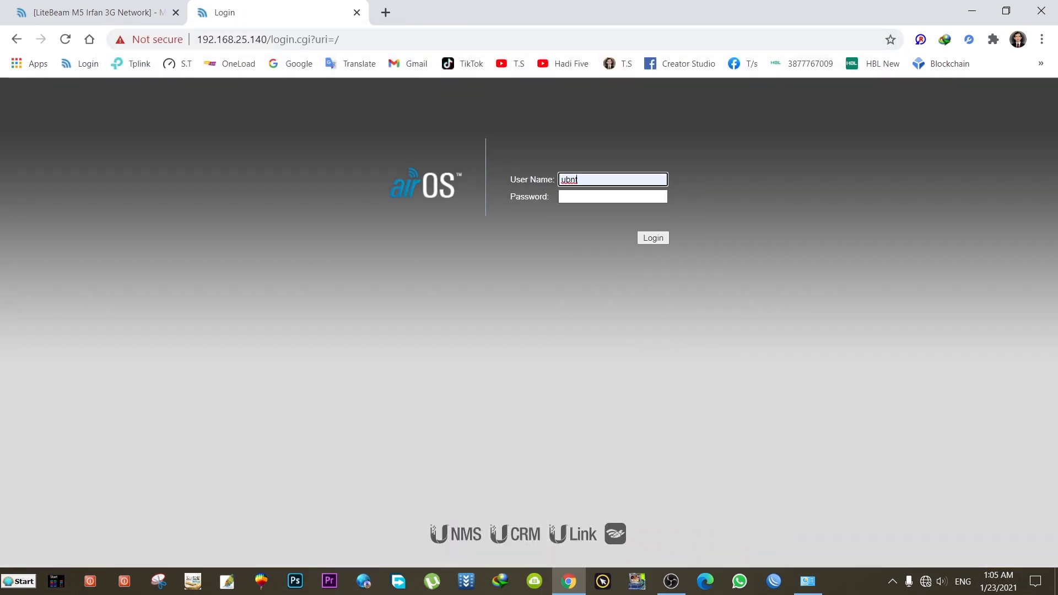
click(595, 197)
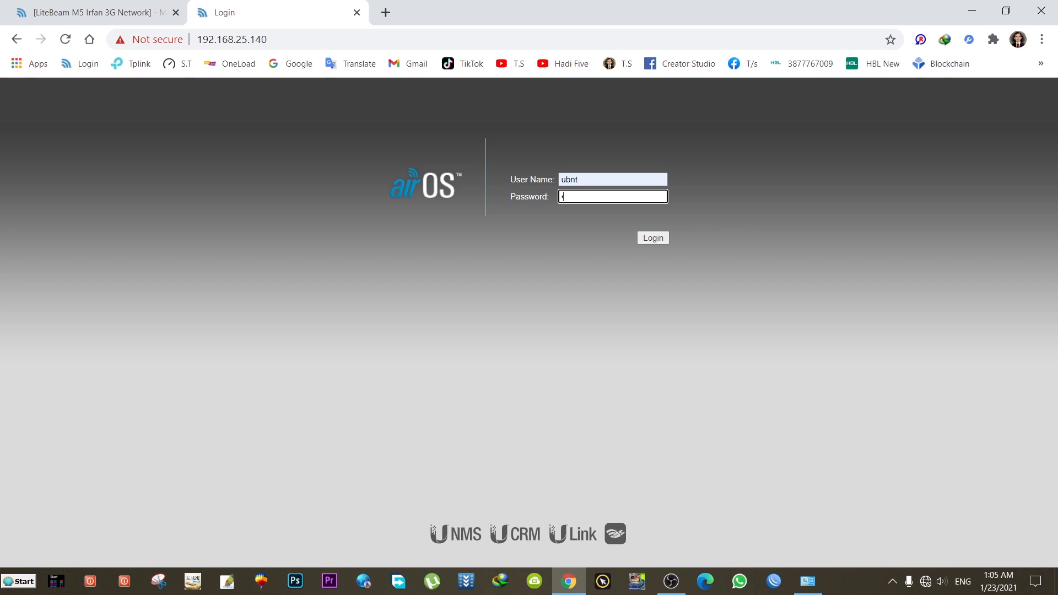
text(ubntt)
key(Return)
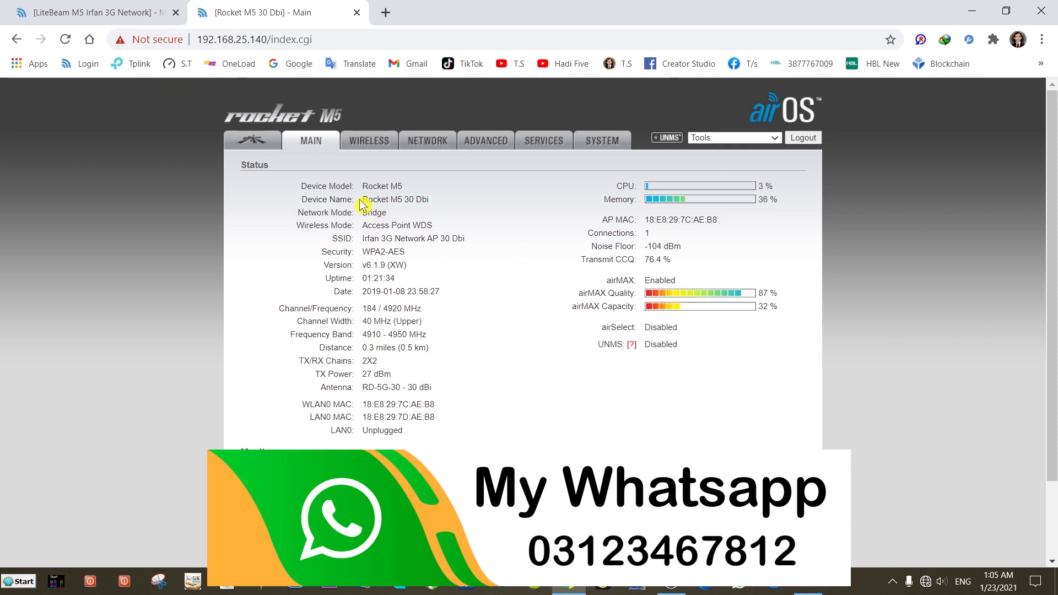
drag(362, 199, 428, 200)
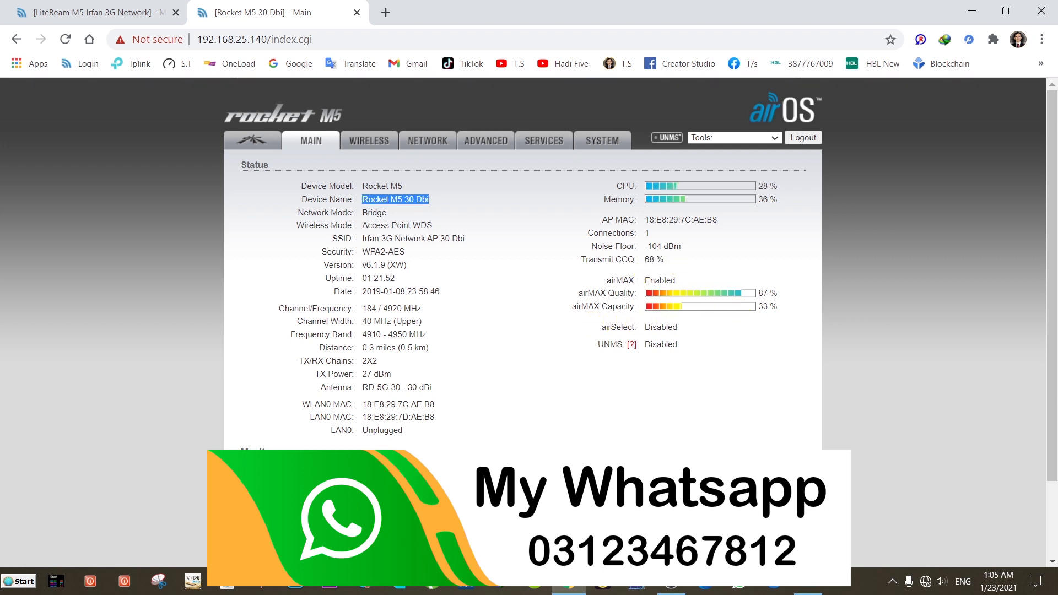
drag(587, 233, 639, 233)
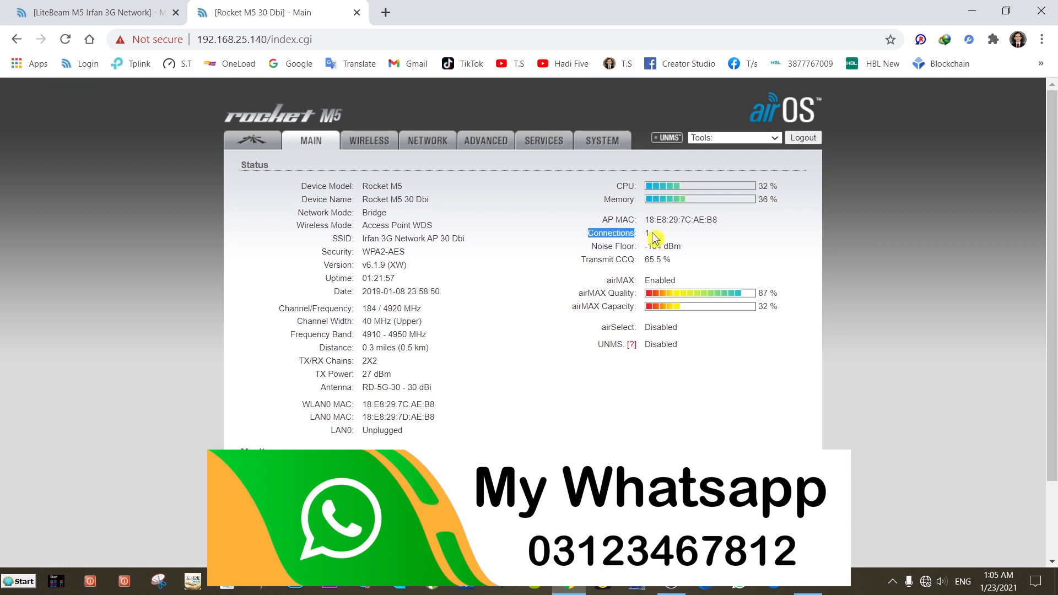
click(652, 234)
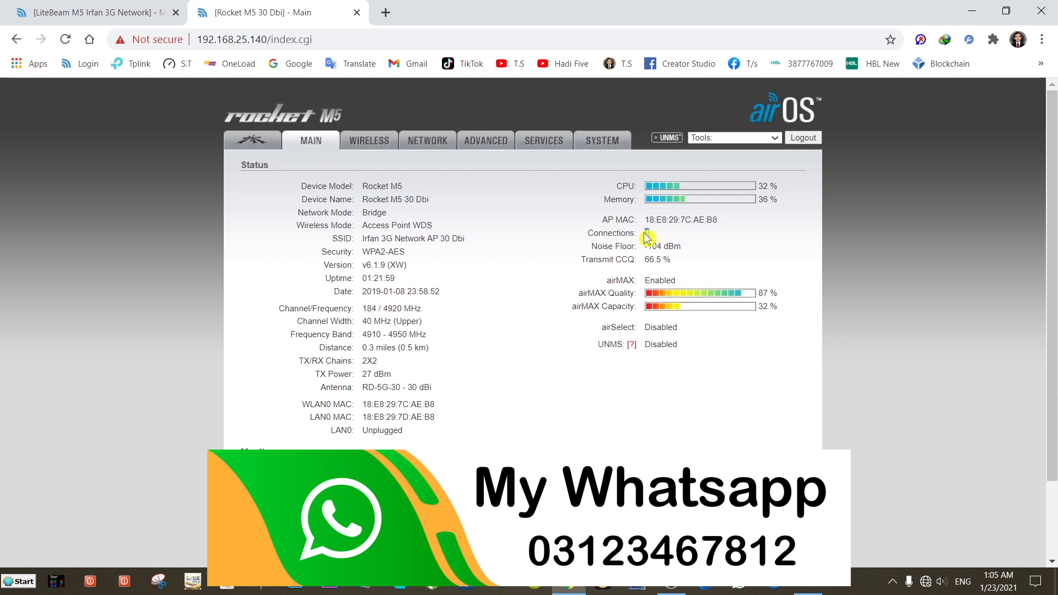
drag(647, 237, 588, 234)
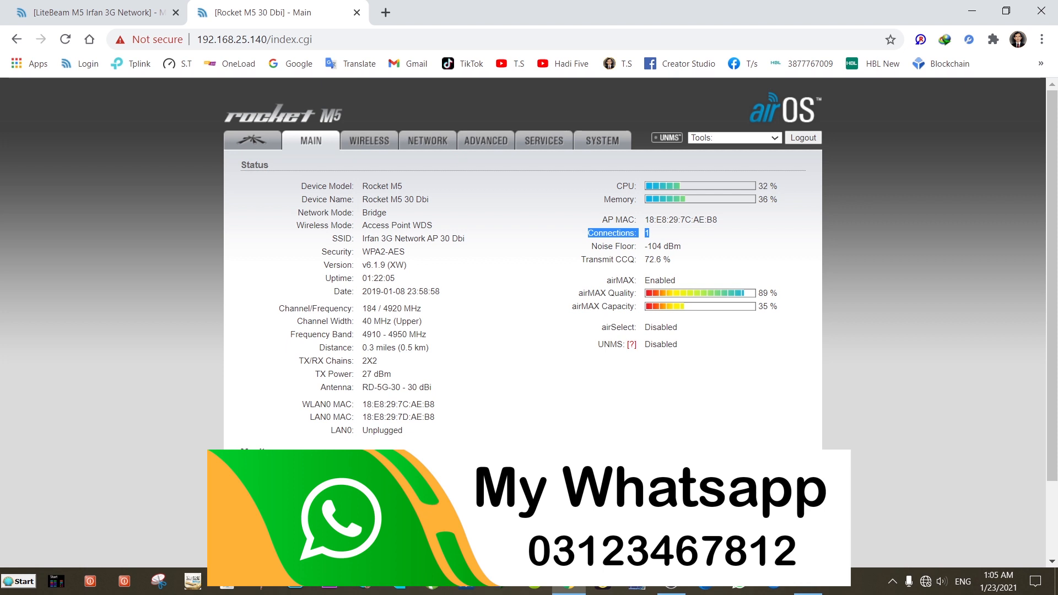
click(661, 238)
drag(598, 233, 642, 240)
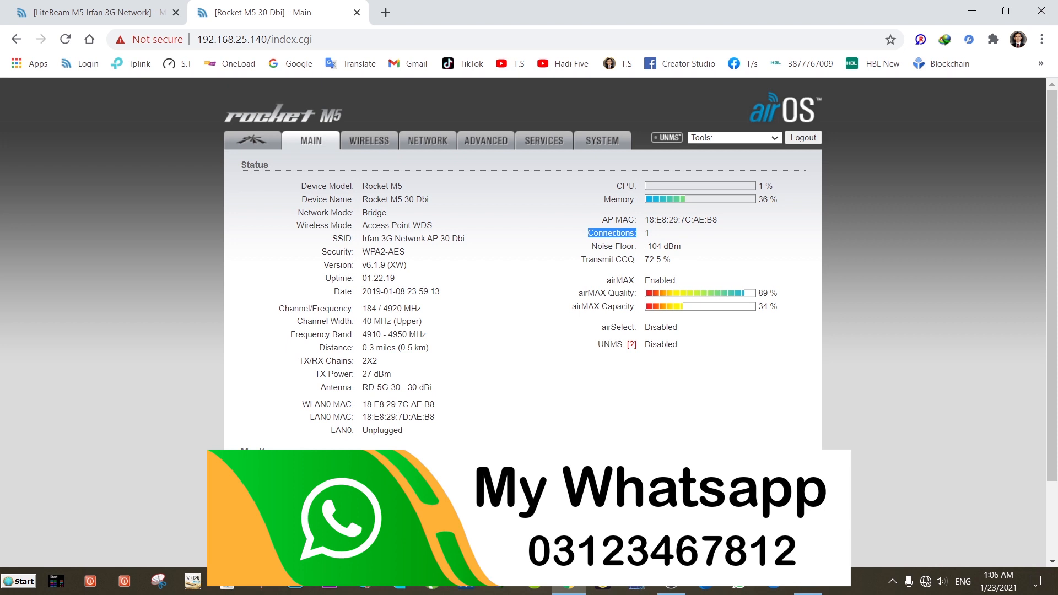
drag(645, 219, 719, 226)
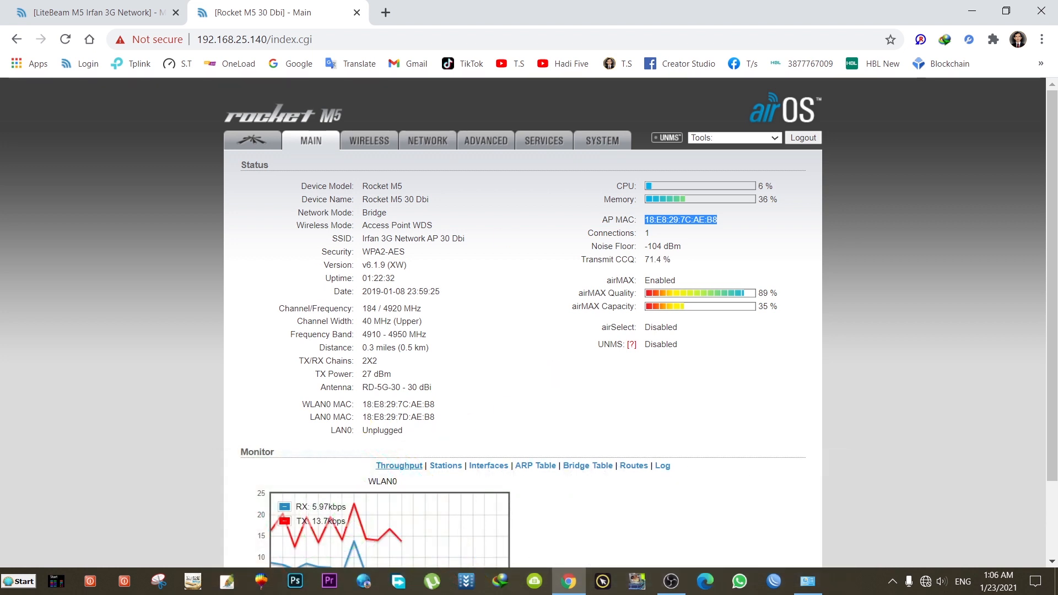
scroll(510, 359, down, 2)
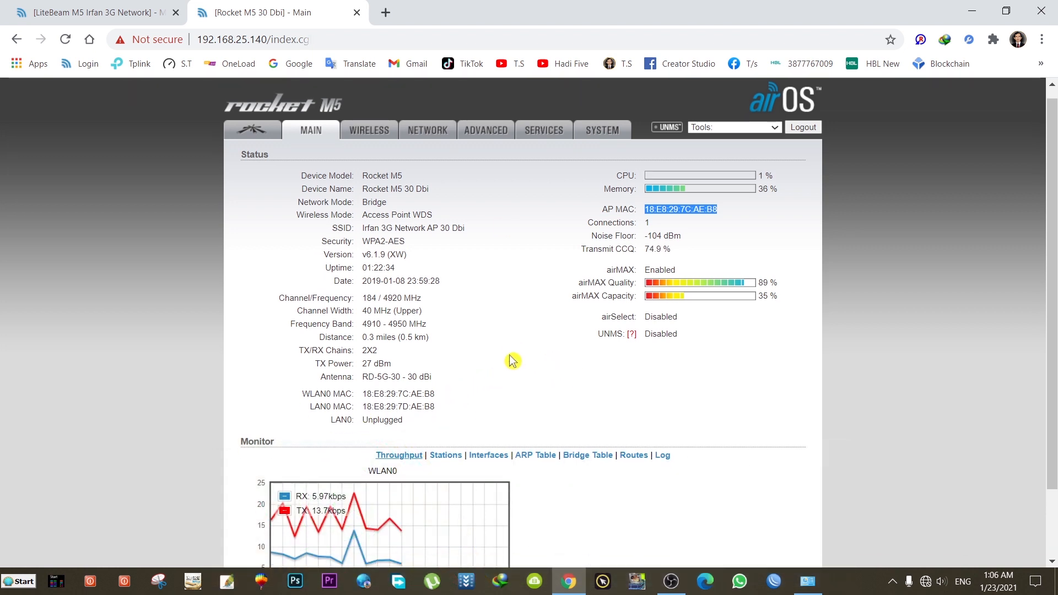
scroll(510, 358, up, 2)
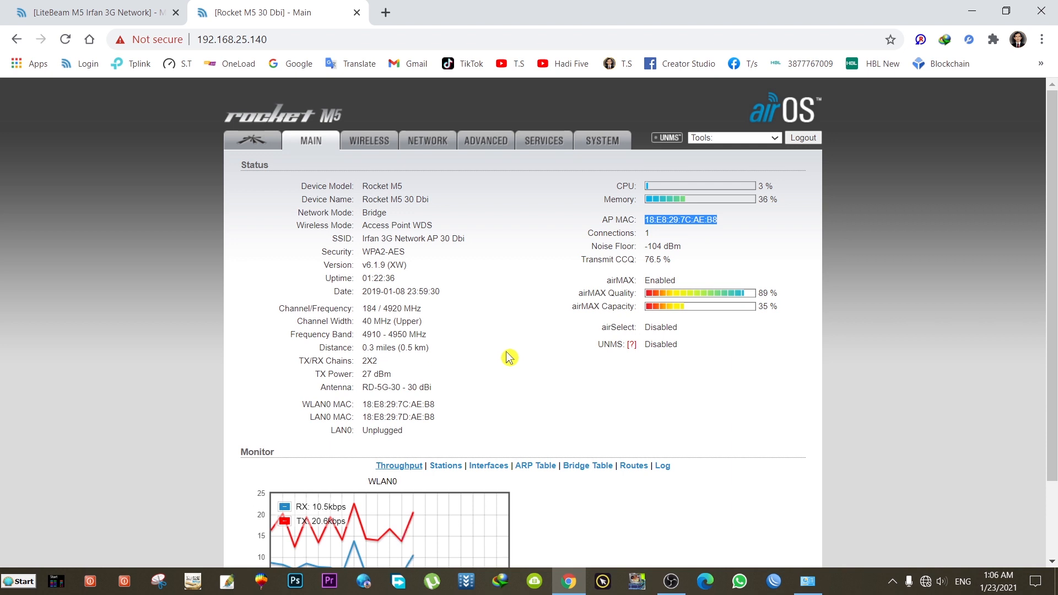
click(259, 149)
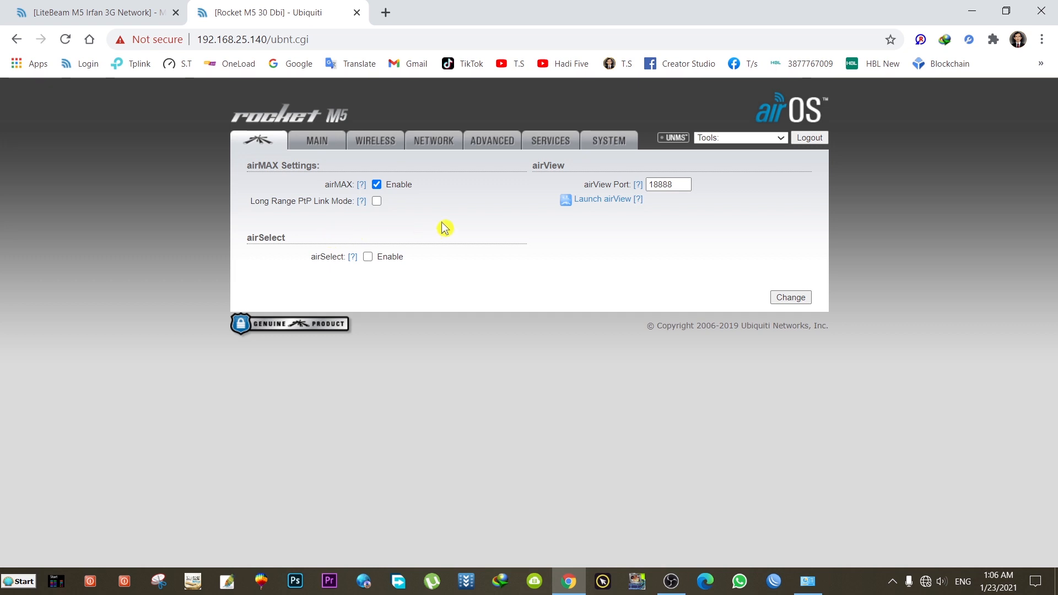
click(339, 147)
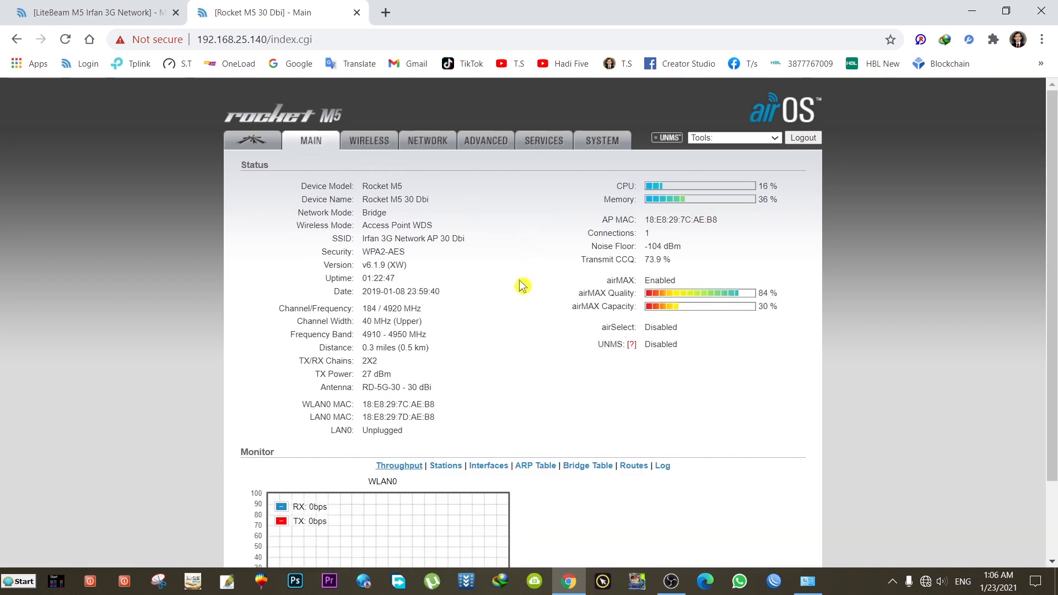
Step: Open both devices' Wireless pages and check channel widths: Rocket M5 40 MHz, LiteBeam Auto 20/40 MHz
click(362, 146)
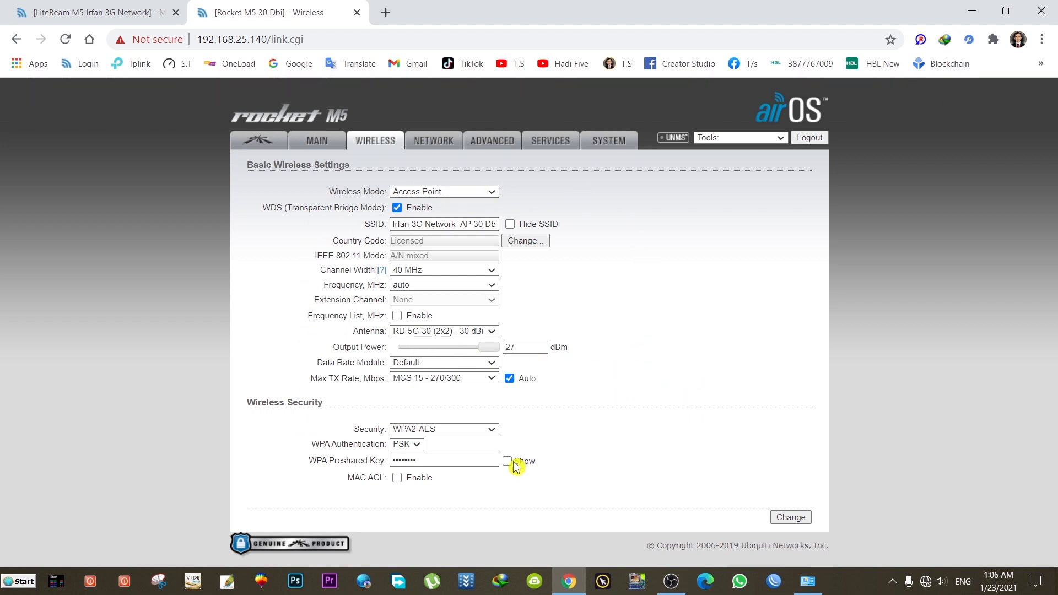
click(491, 270)
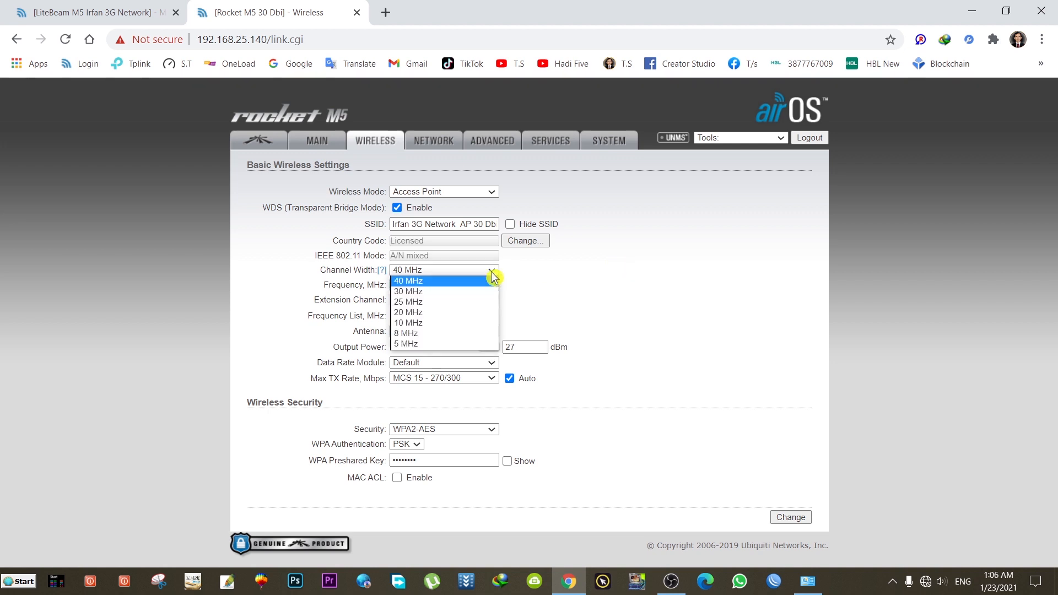
click(605, 291)
click(128, 18)
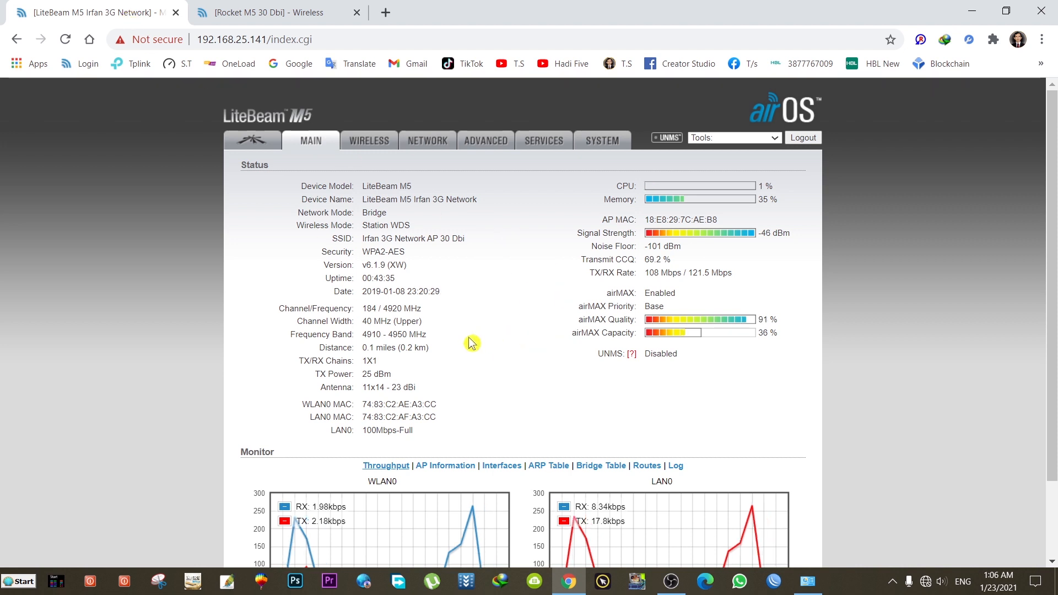
click(369, 142)
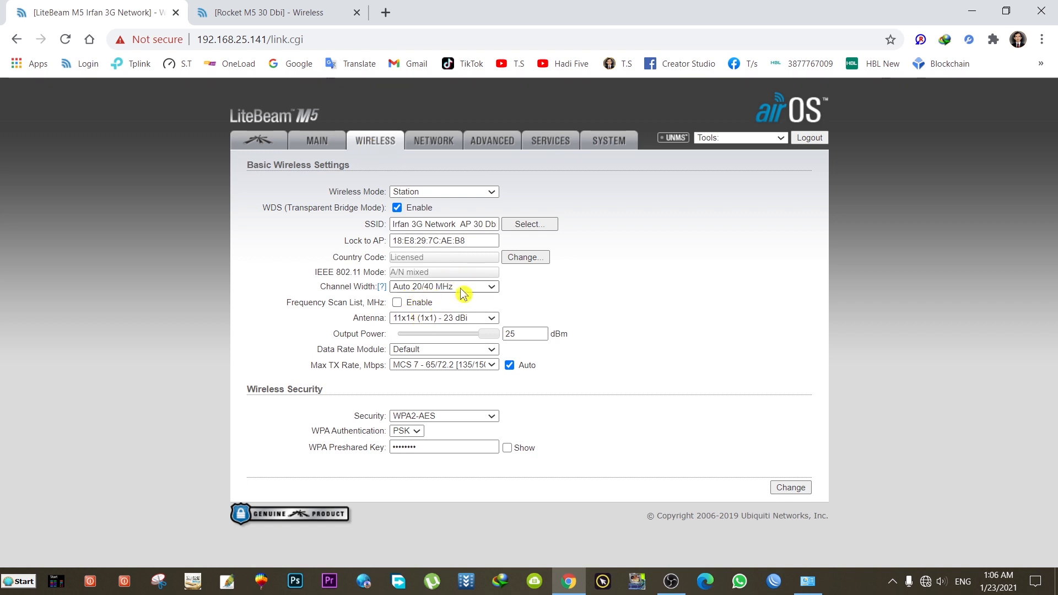
click(463, 293)
click(463, 297)
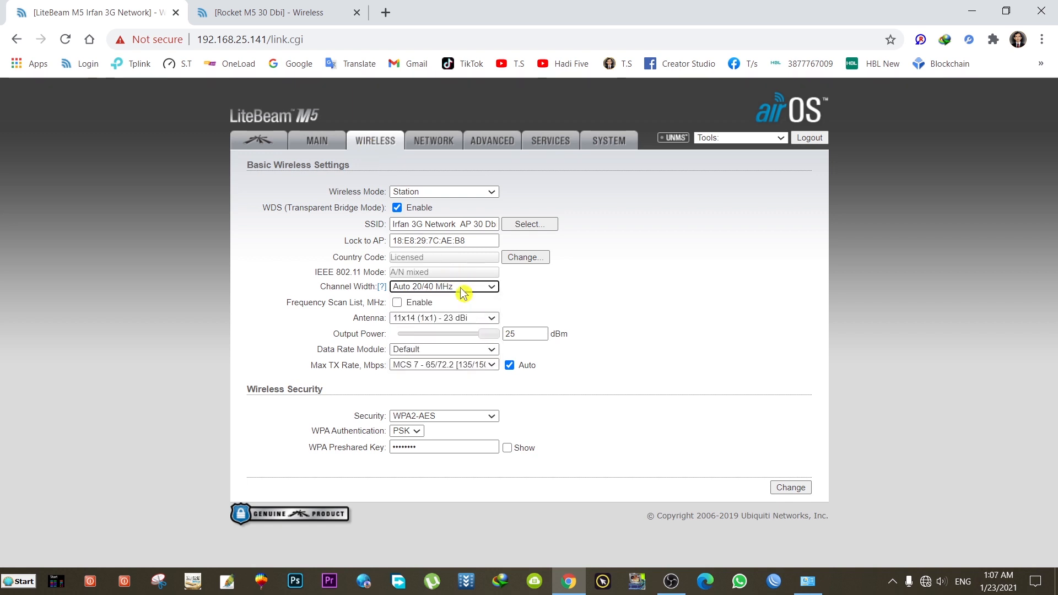
Step: Recheck both channel width lists, leaving Rocket M5 at 40 MHz and LiteBeam at Auto 20/40 MHz
click(270, 13)
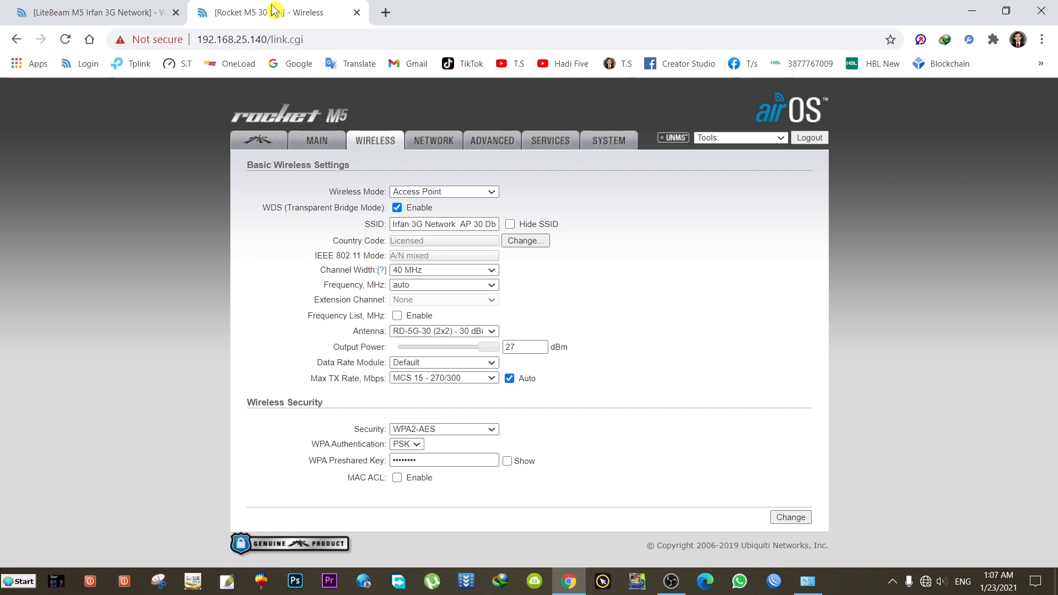
click(436, 270)
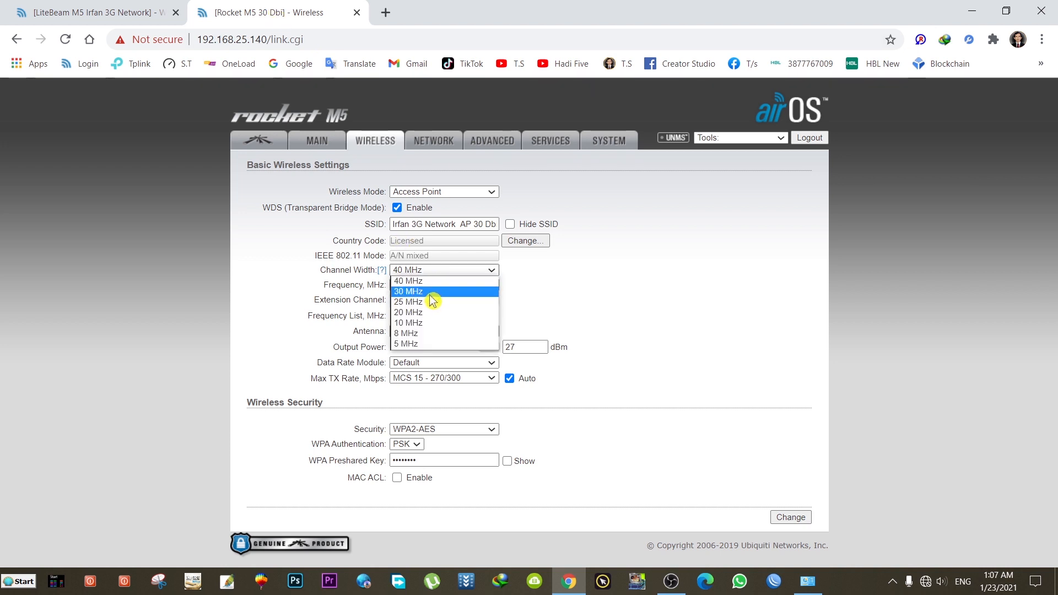
click(634, 296)
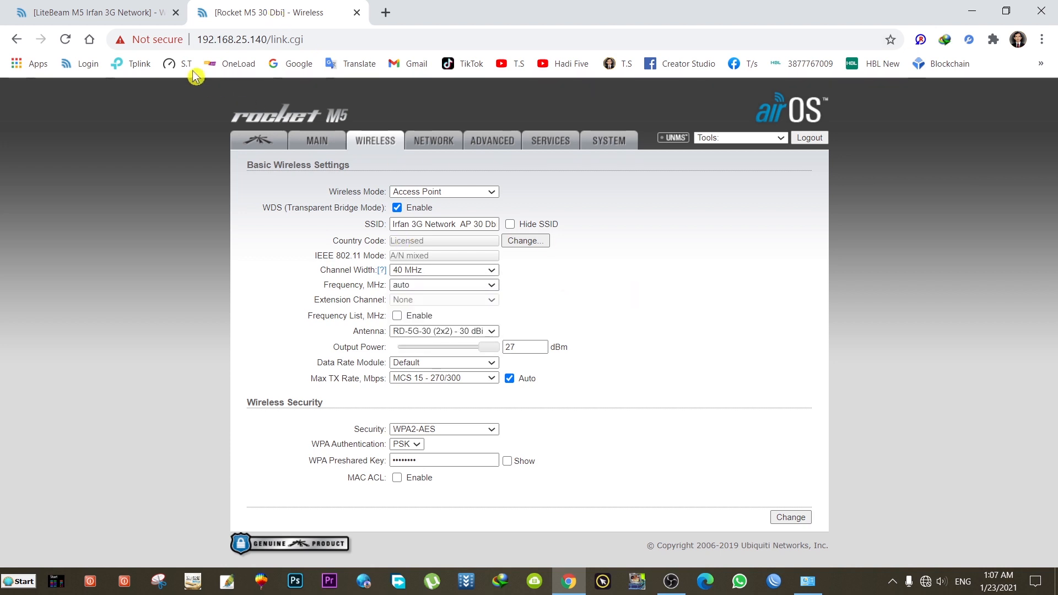
click(154, 14)
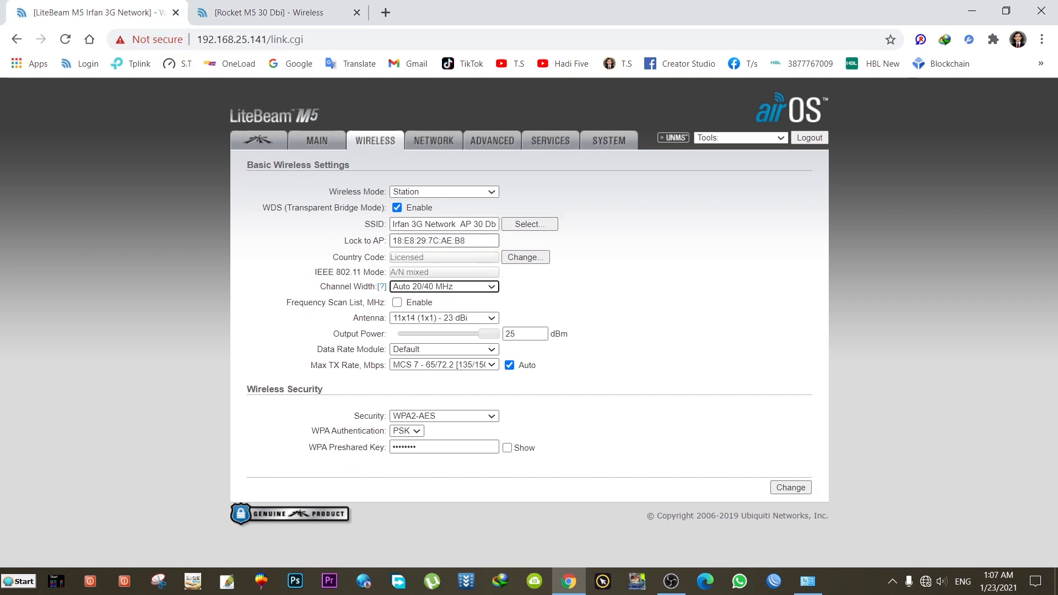
click(449, 288)
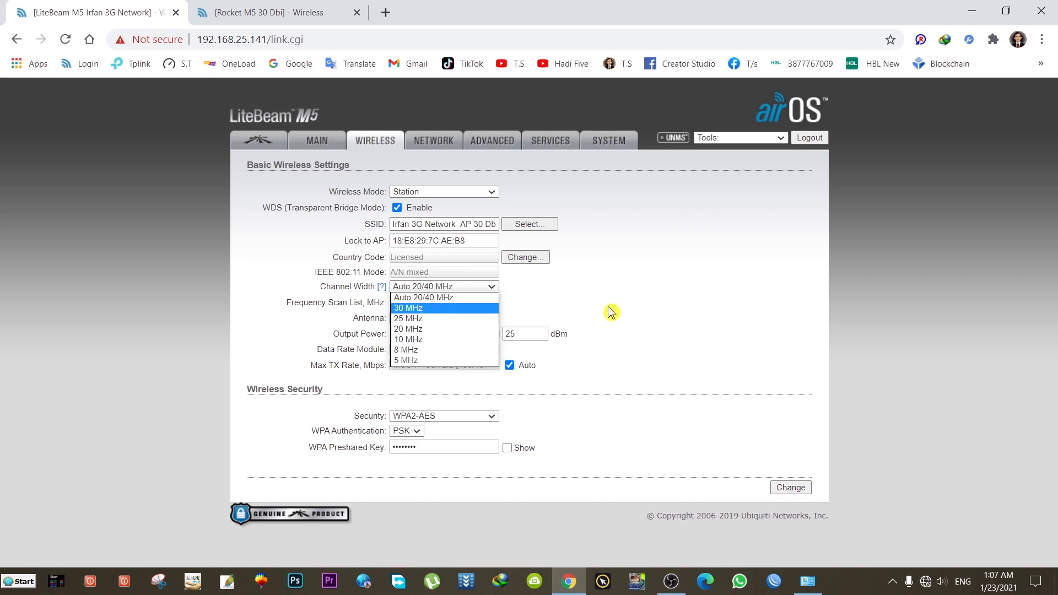
click(641, 302)
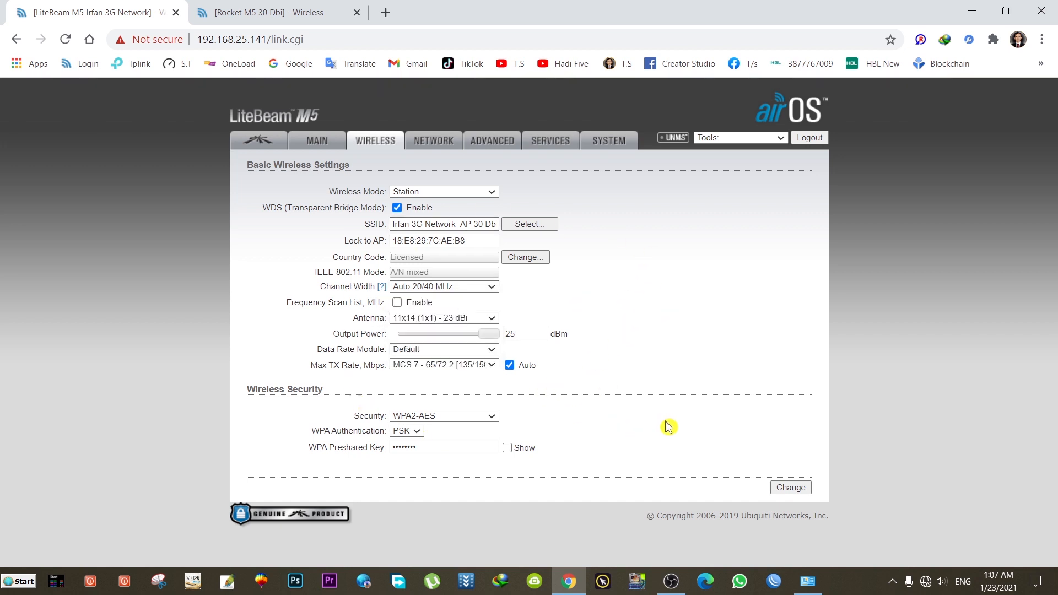
Step: Show the WPA preshared keys on the LiteBeam and Rocket M5 Wireless pages and highlight the SSID
click(507, 448)
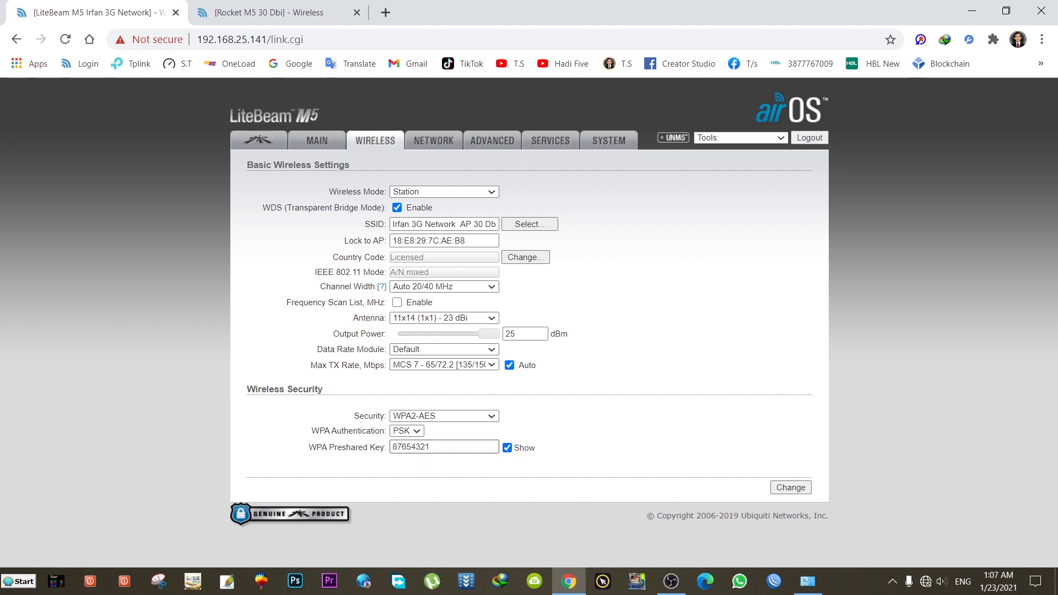
click(292, 14)
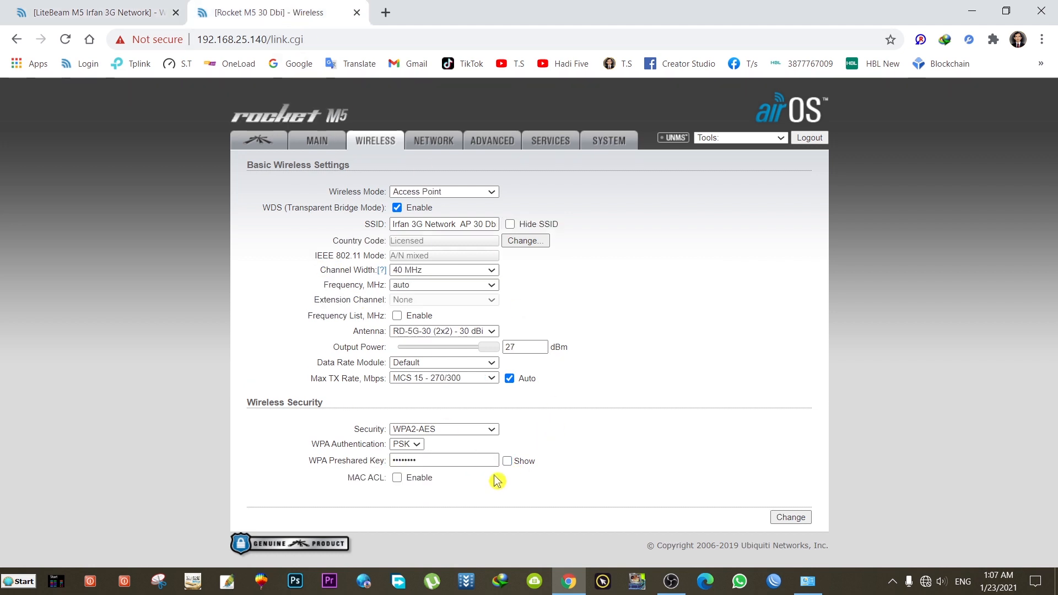
click(508, 461)
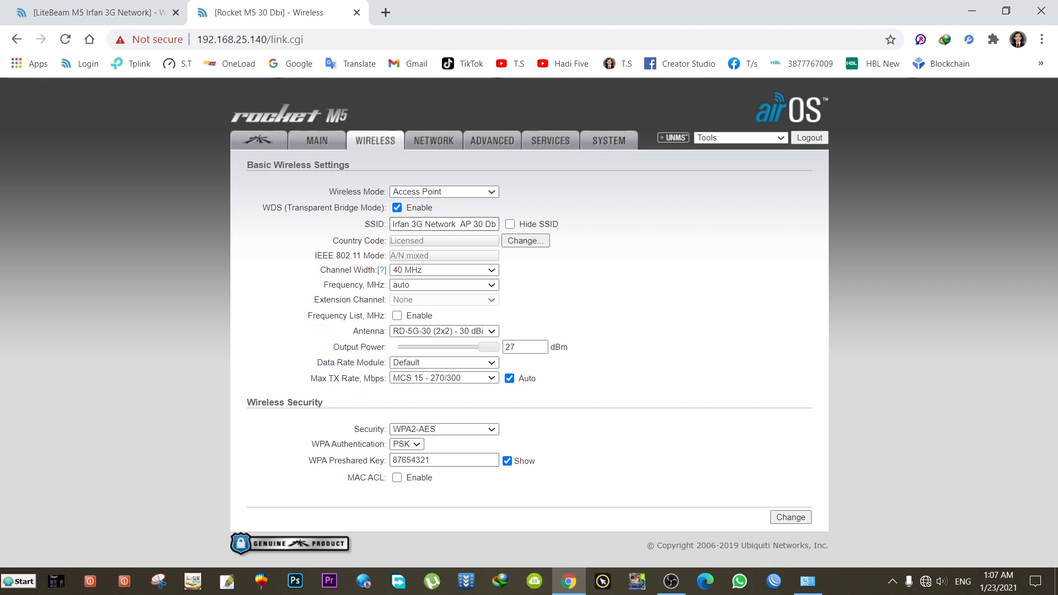
drag(392, 224, 495, 223)
click(556, 200)
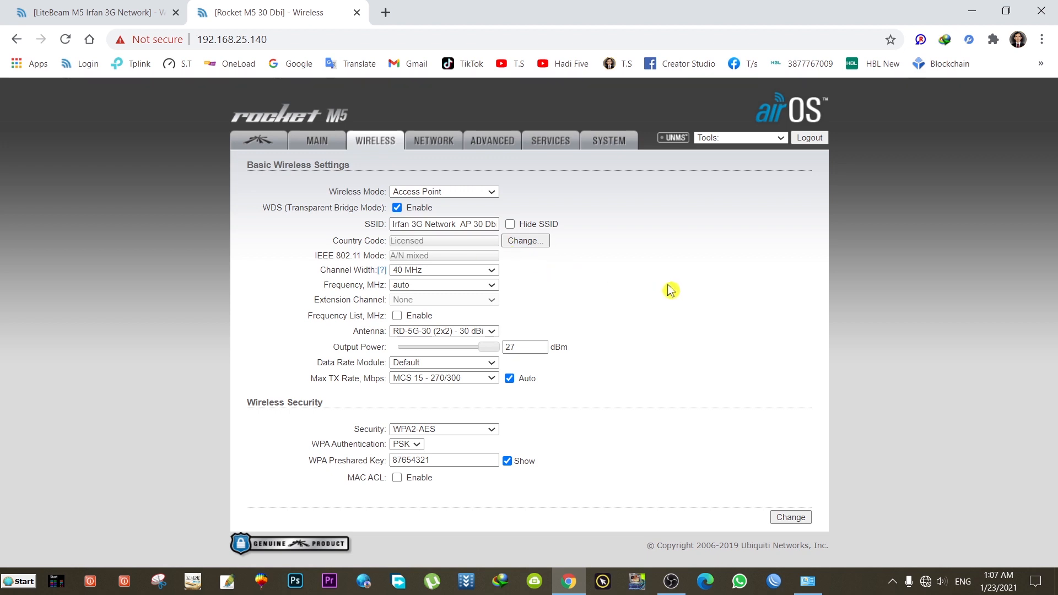
Step: Return the Rocket M5 tab, then the LiteBeam tab, to their MAIN status overviews
click(329, 148)
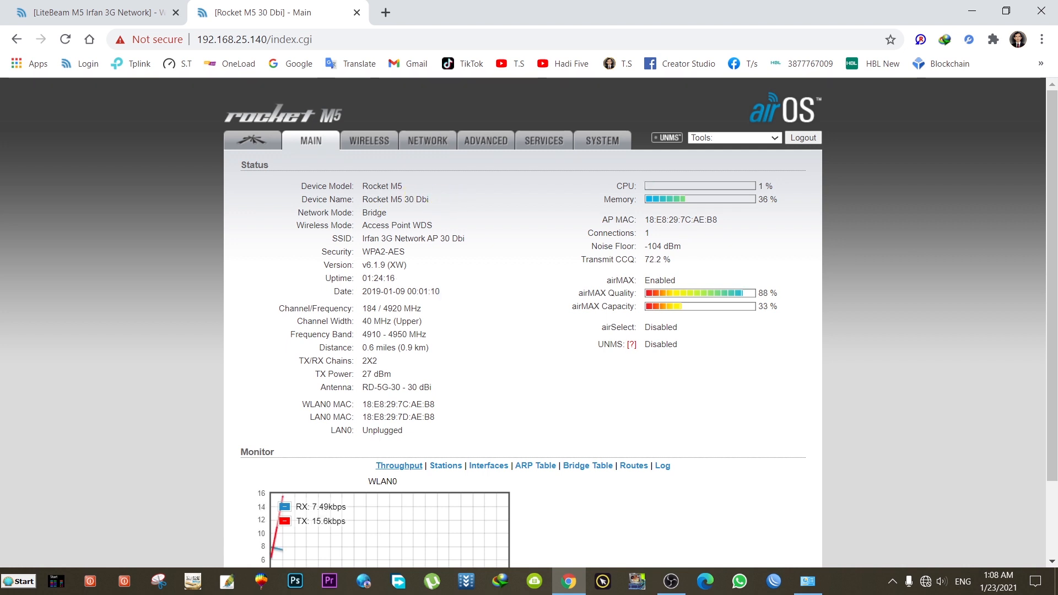
click(114, 13)
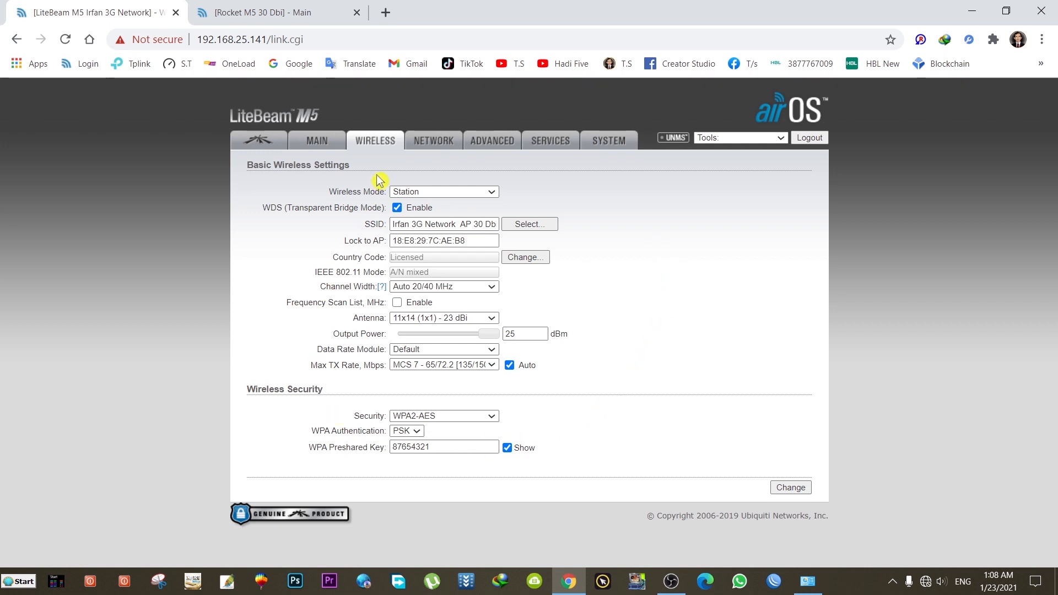
click(318, 144)
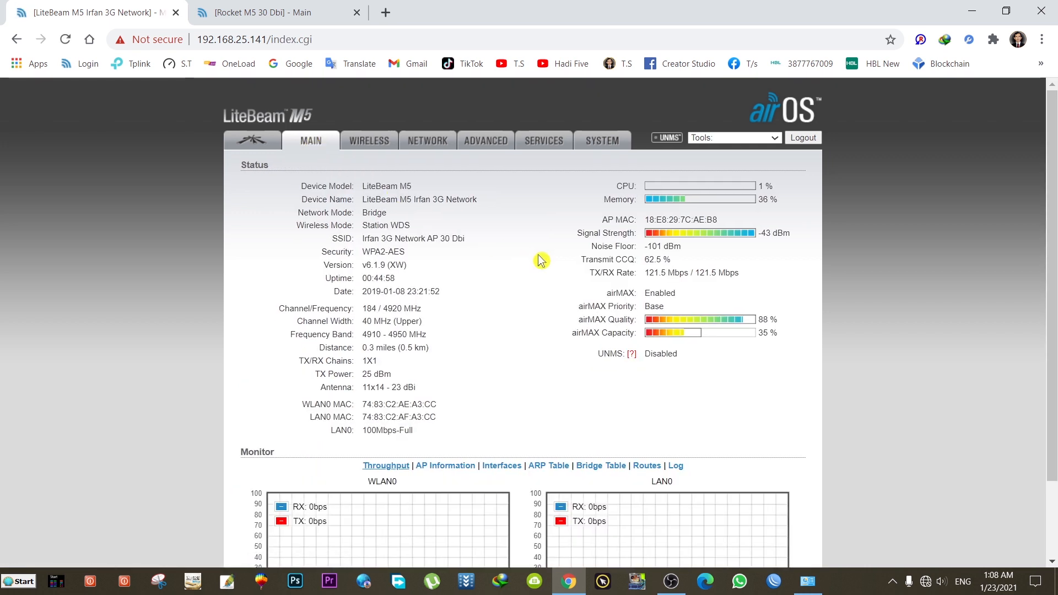